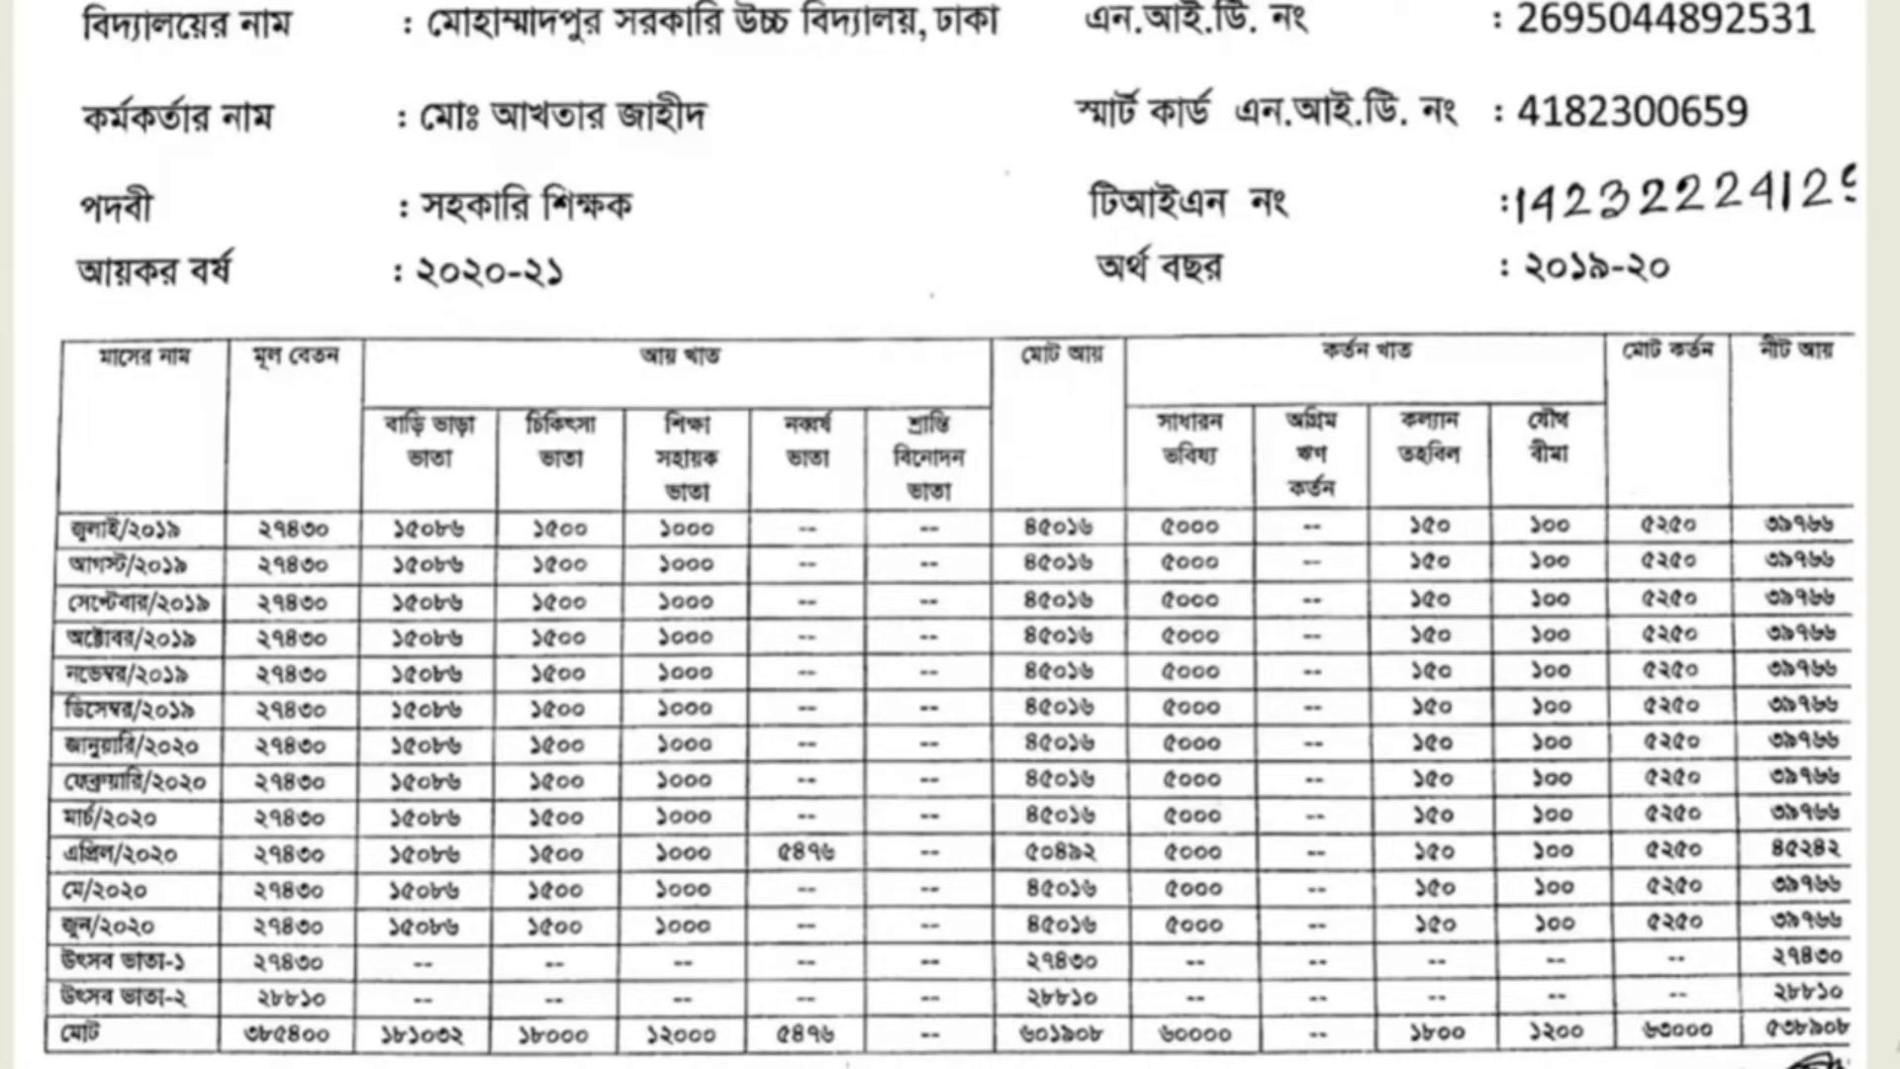
- Enter 56240 as the amount of income for Bonus / Ex-gratia in the Schedule-1 salaries table
click(1672, 980)
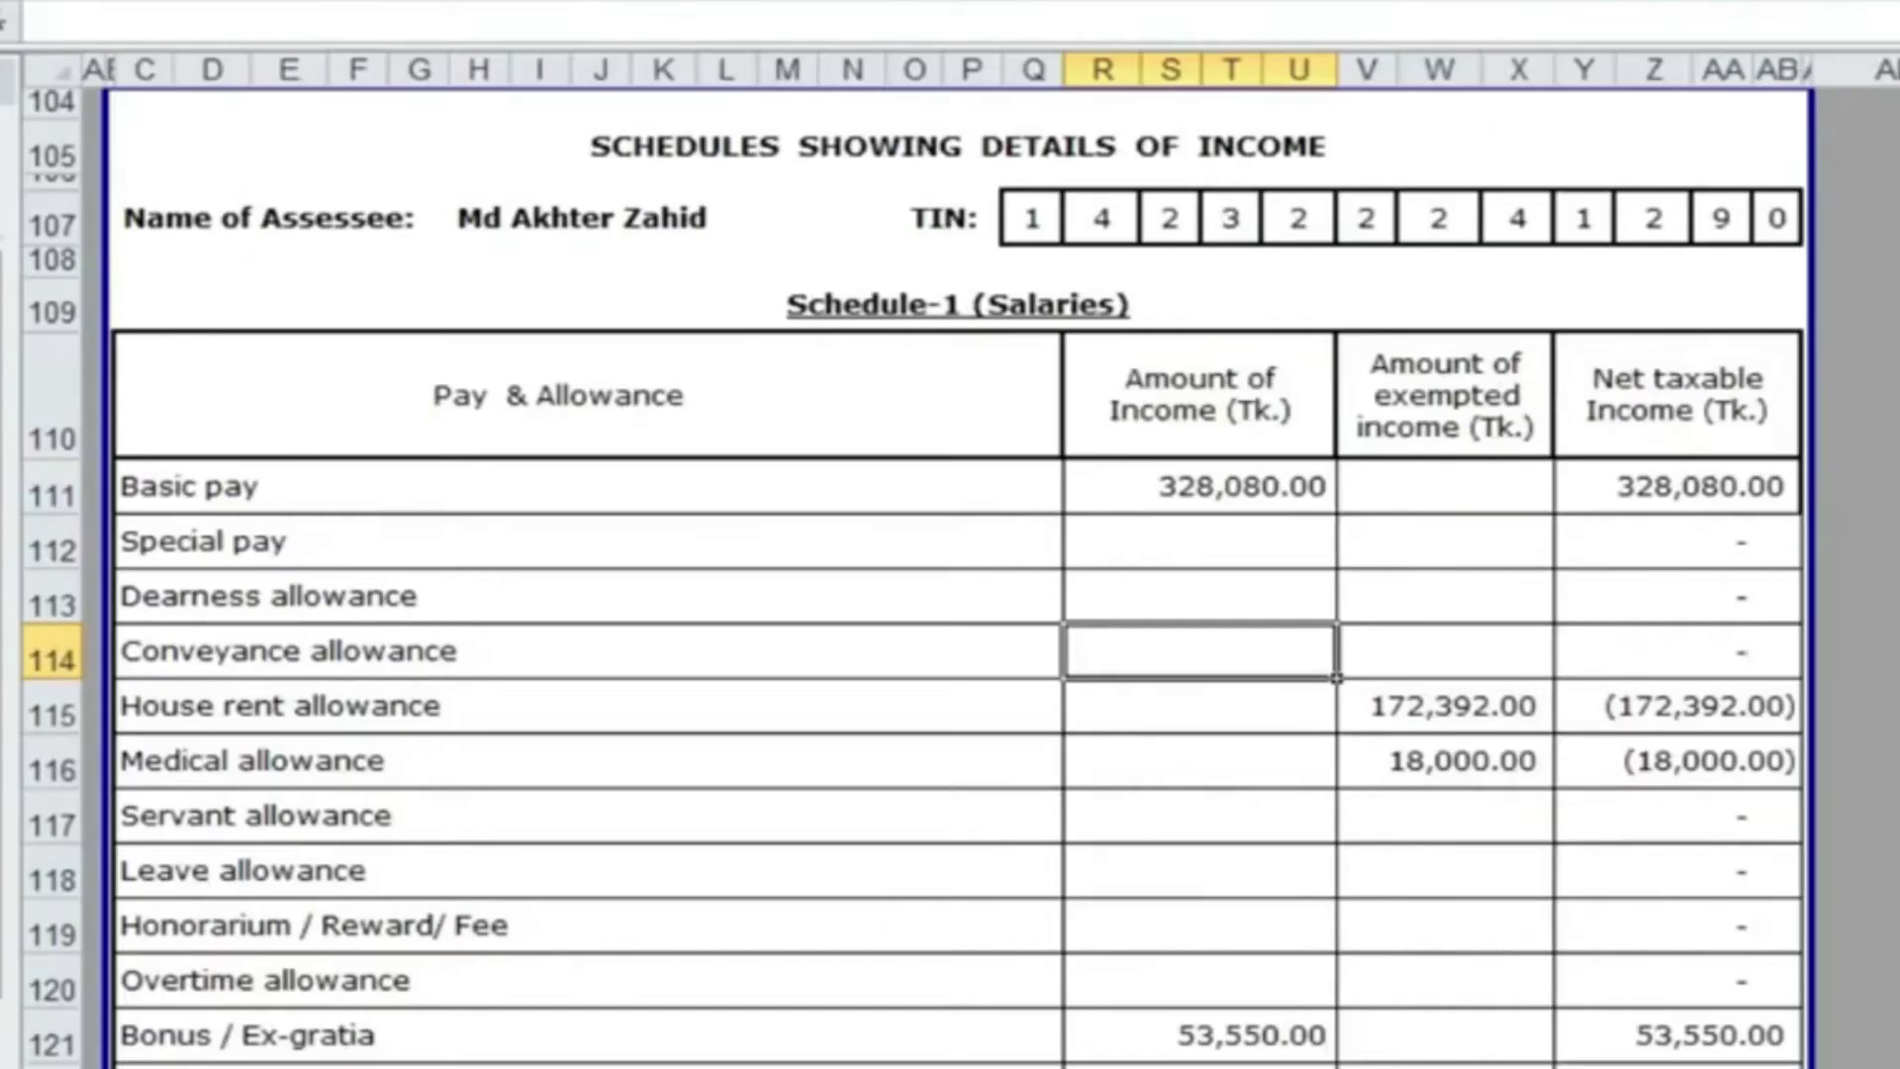
scroll(631, 784, down, 1)
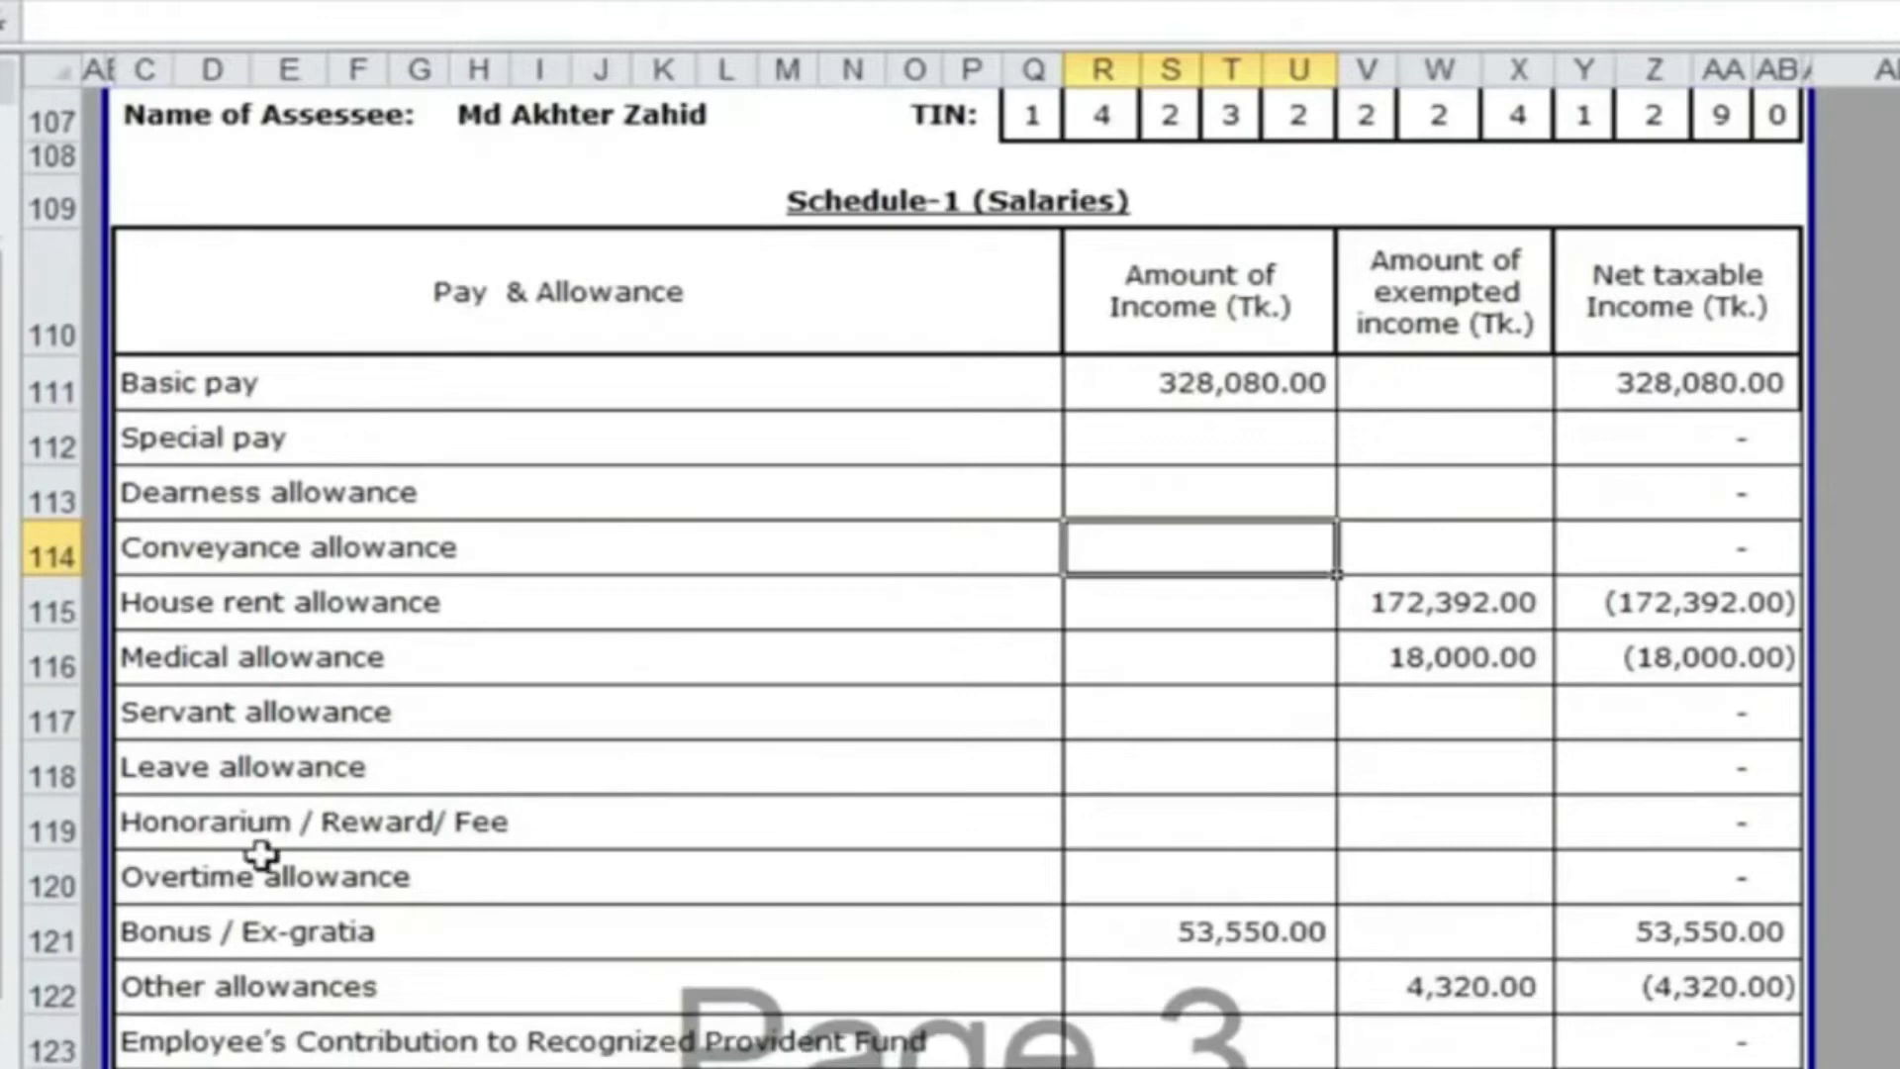
scroll(525, 814, down, 1)
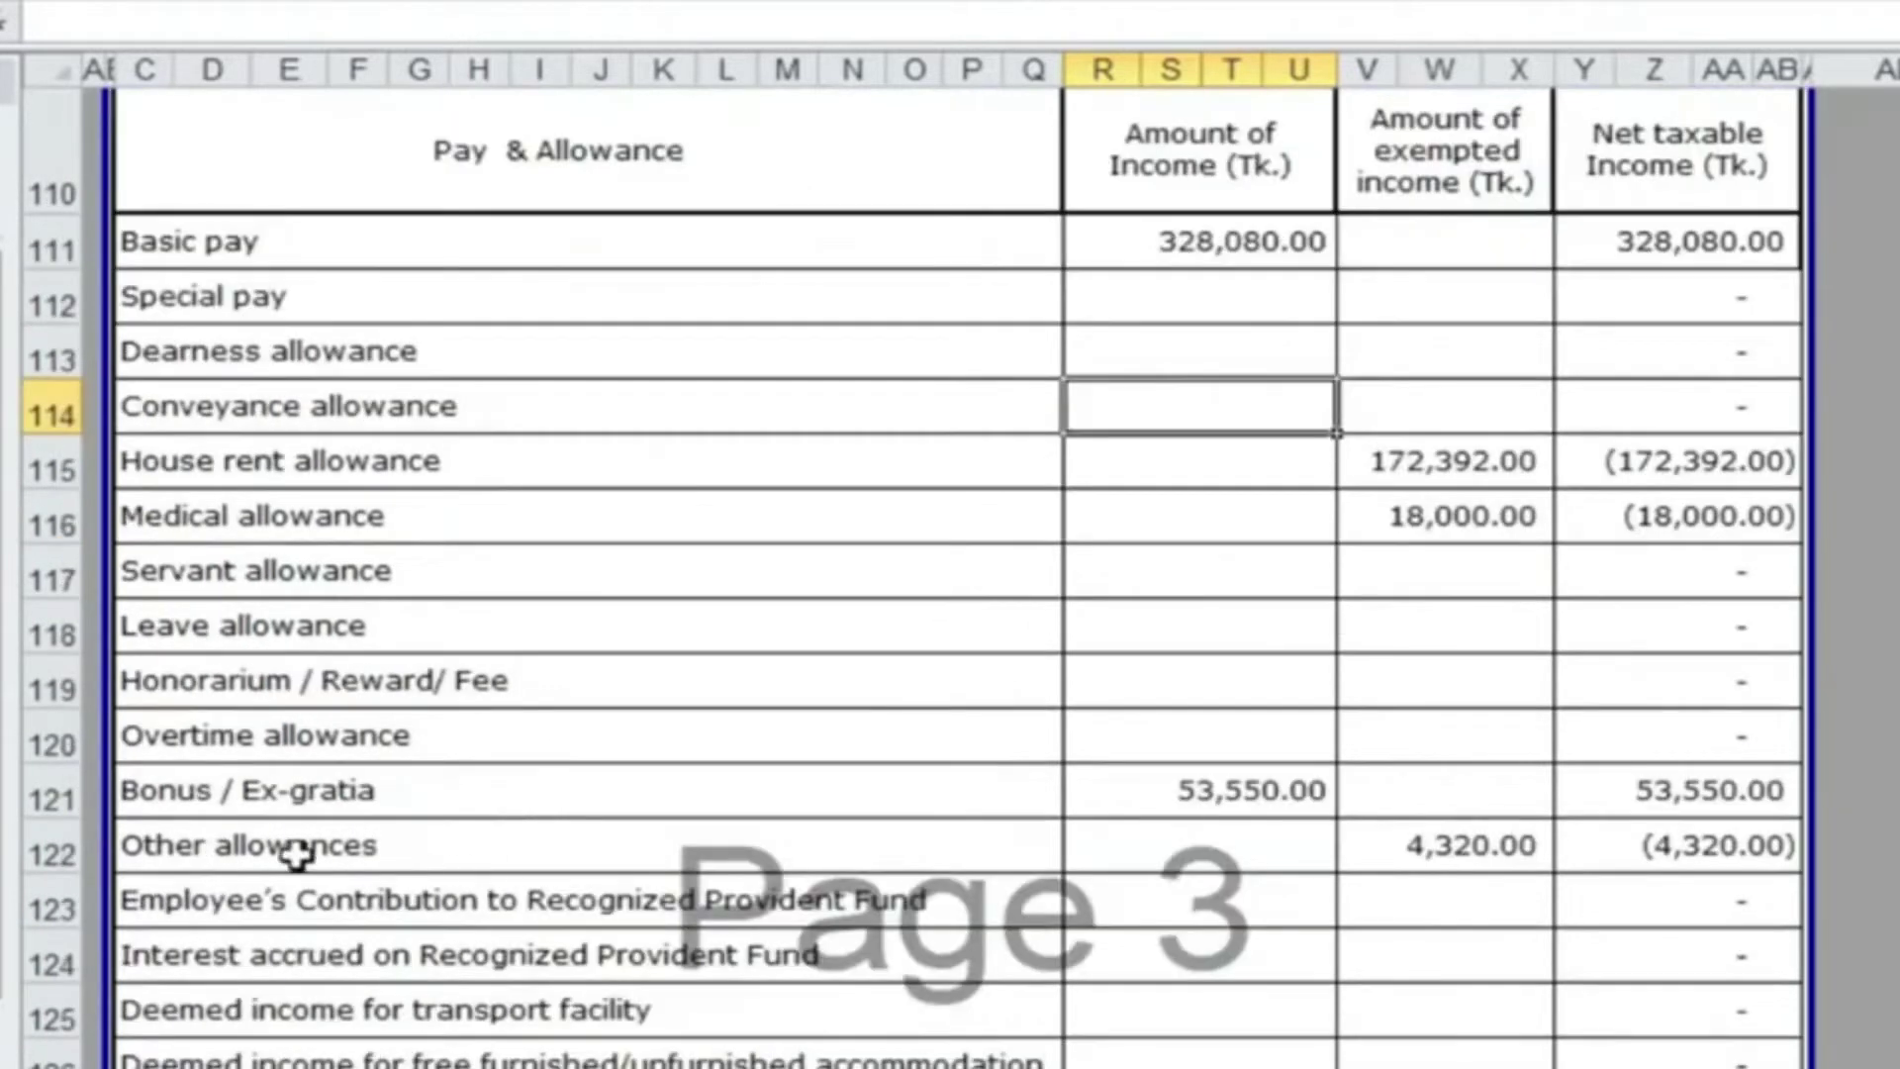
click(1184, 796)
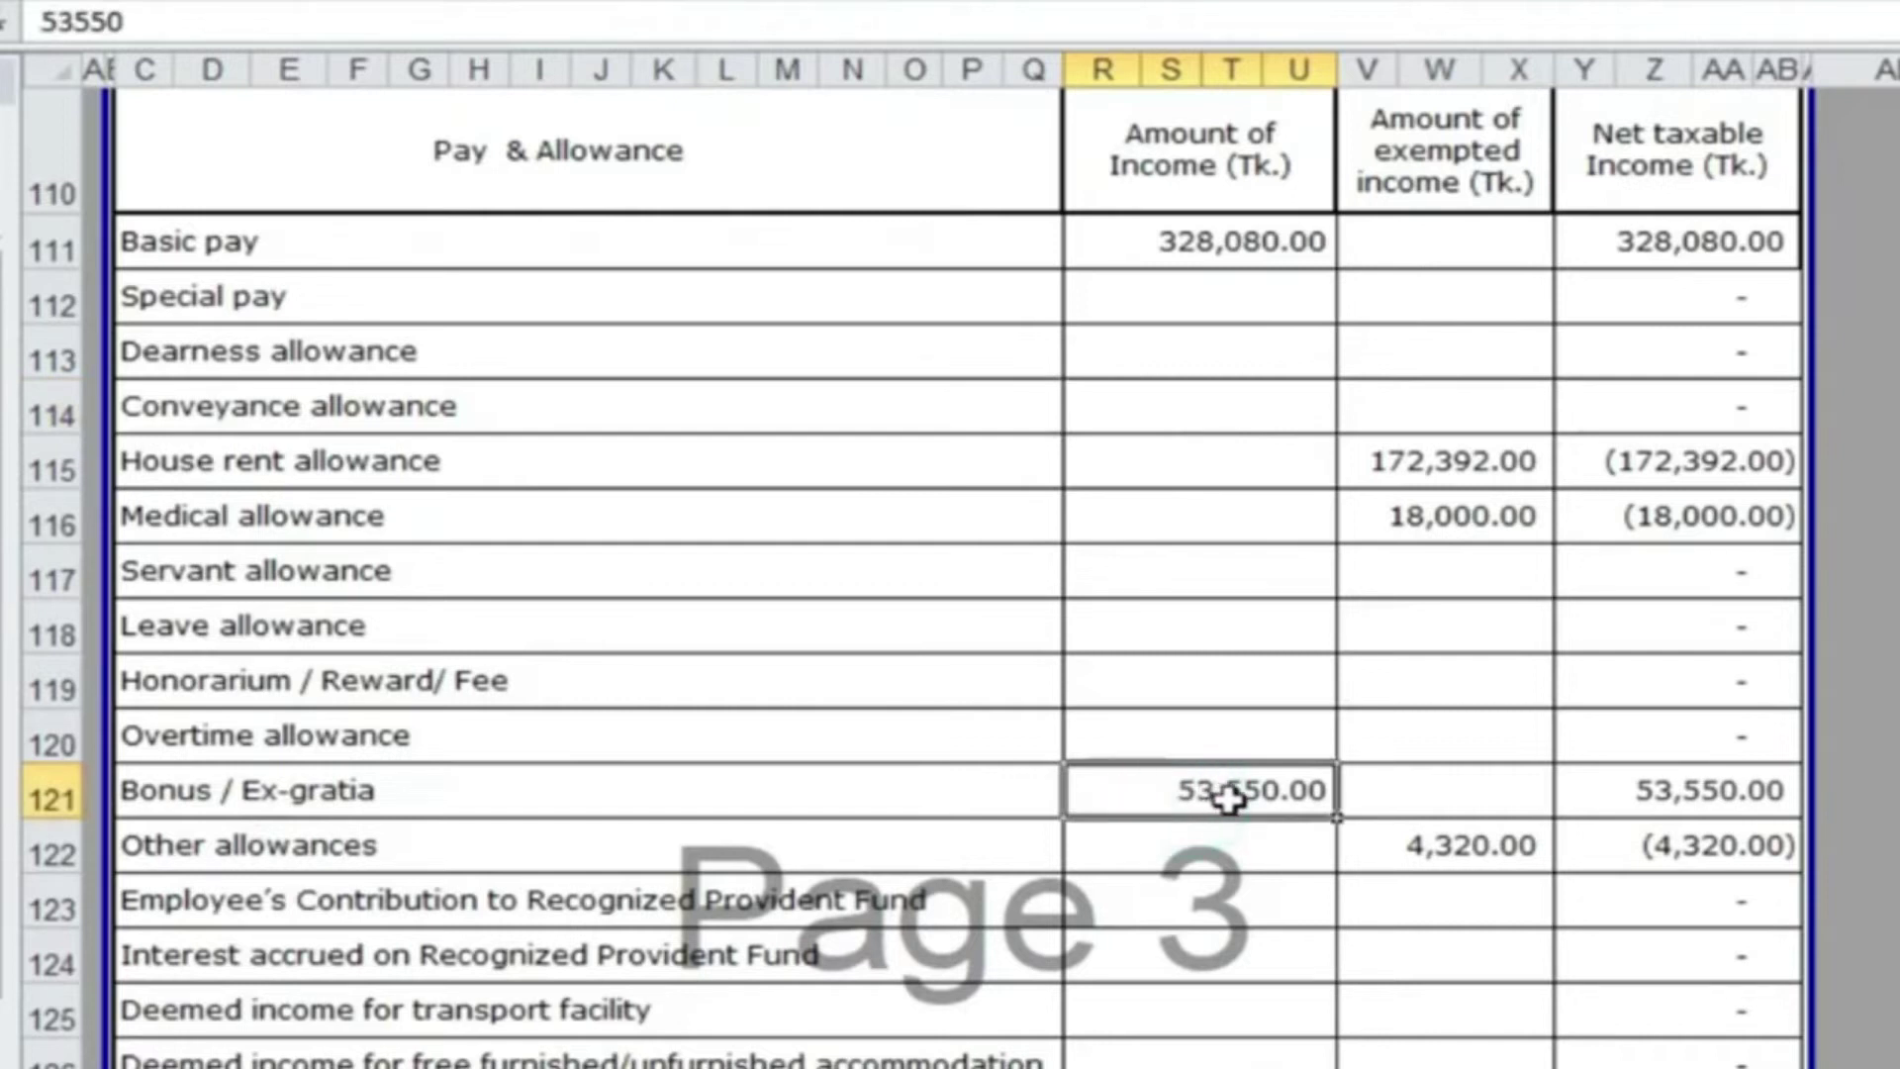
text(56)
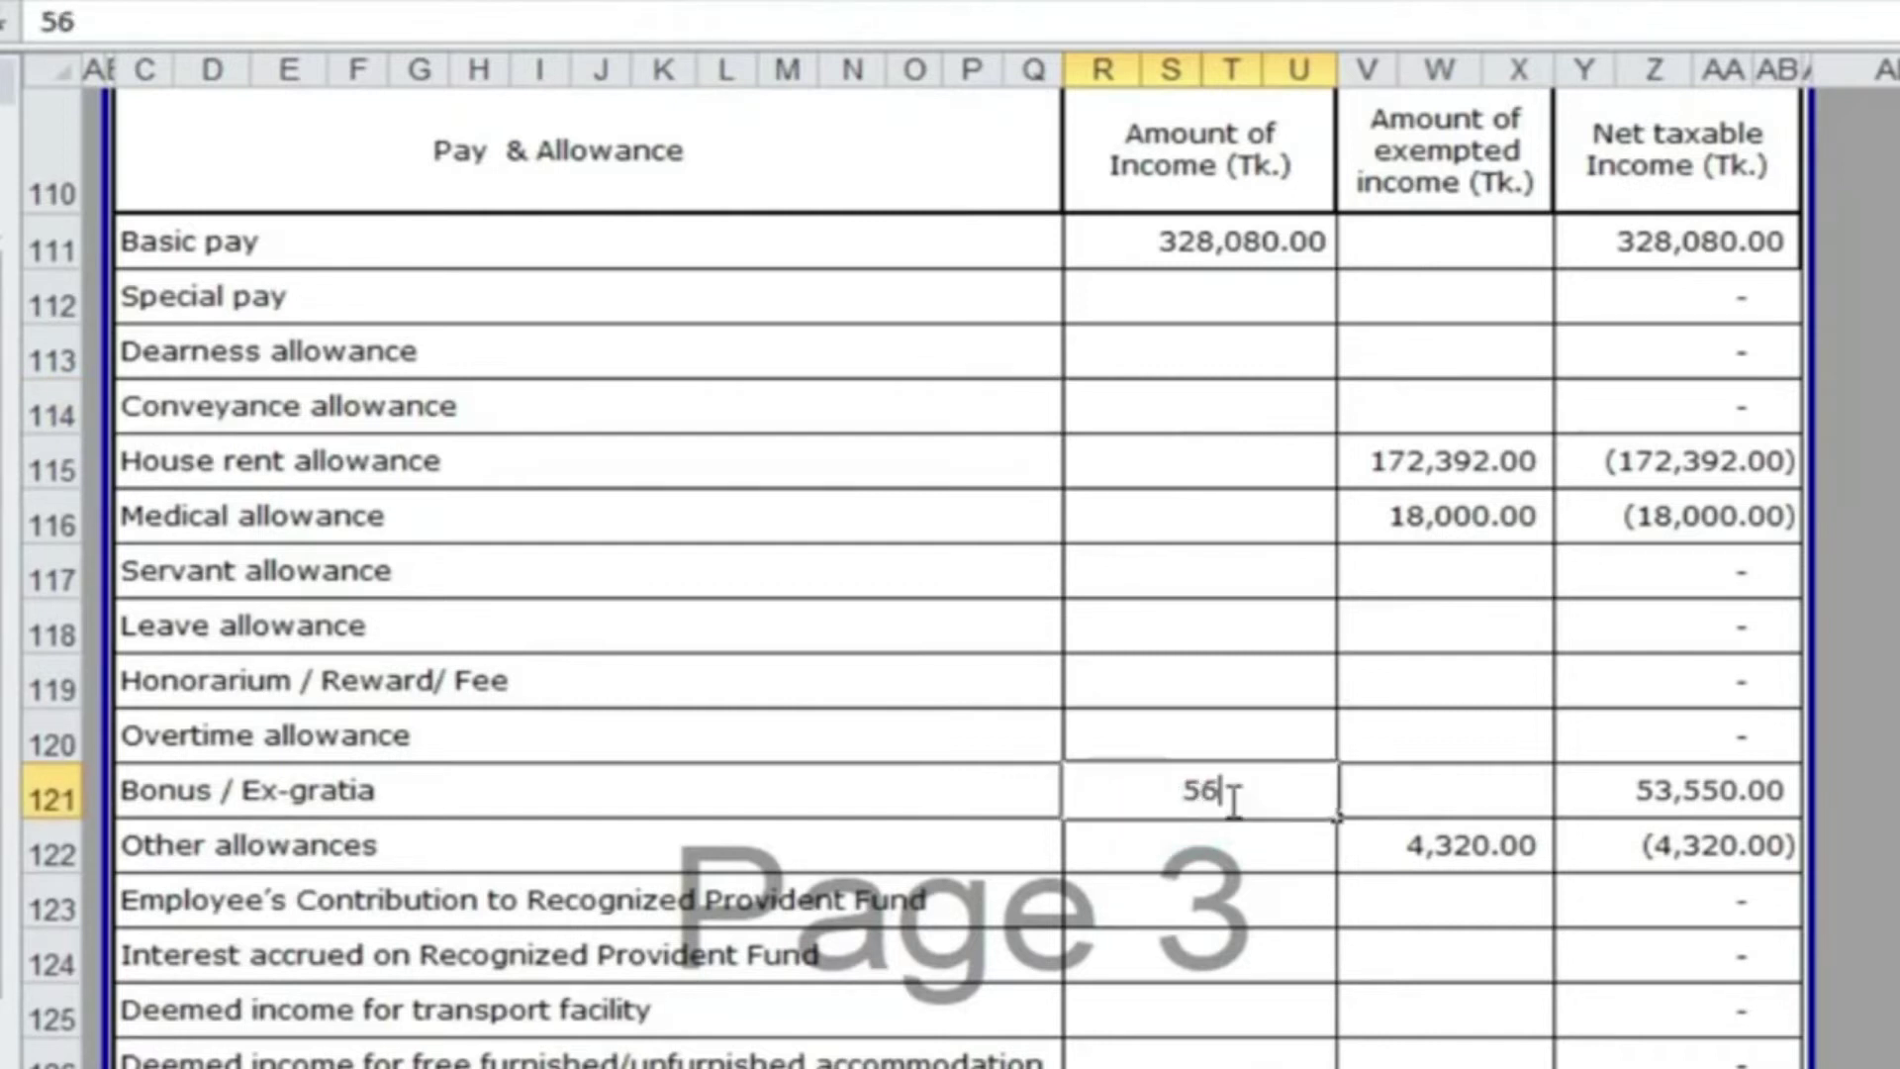
text(240)
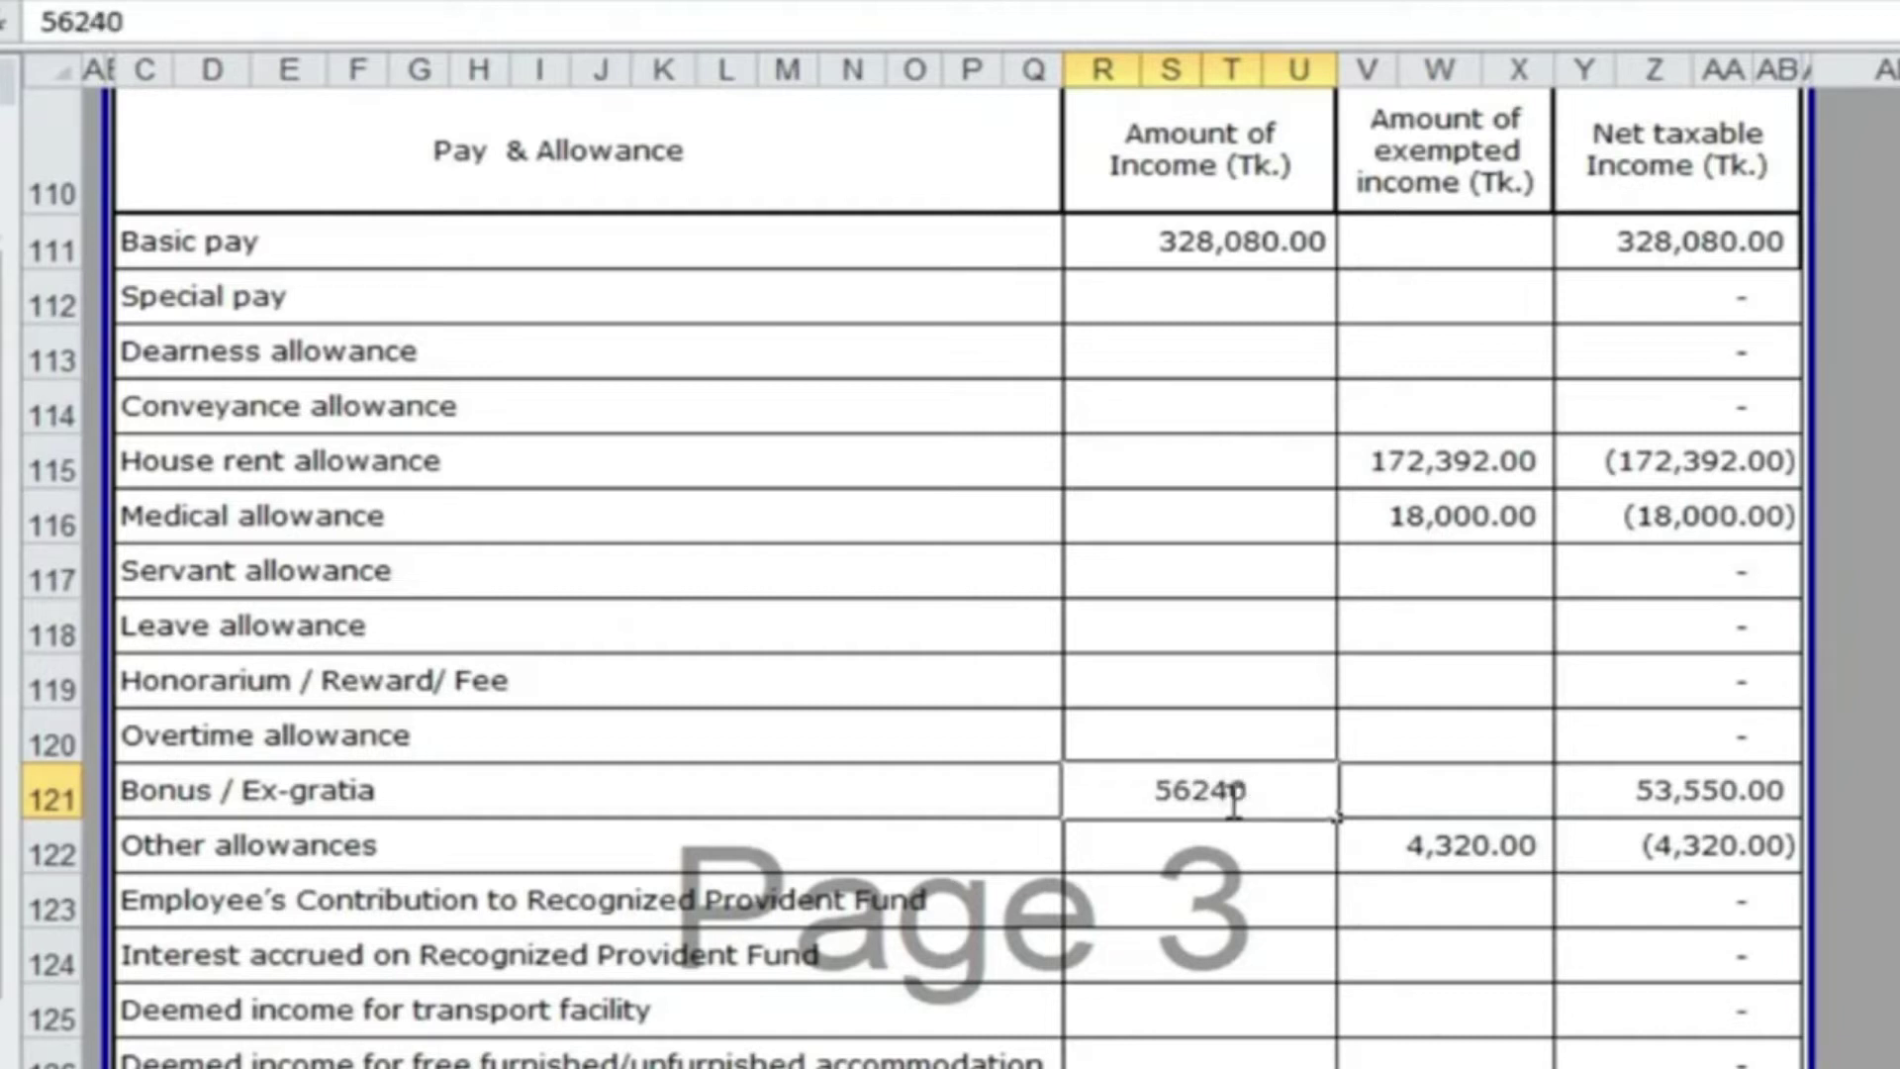
click(1421, 793)
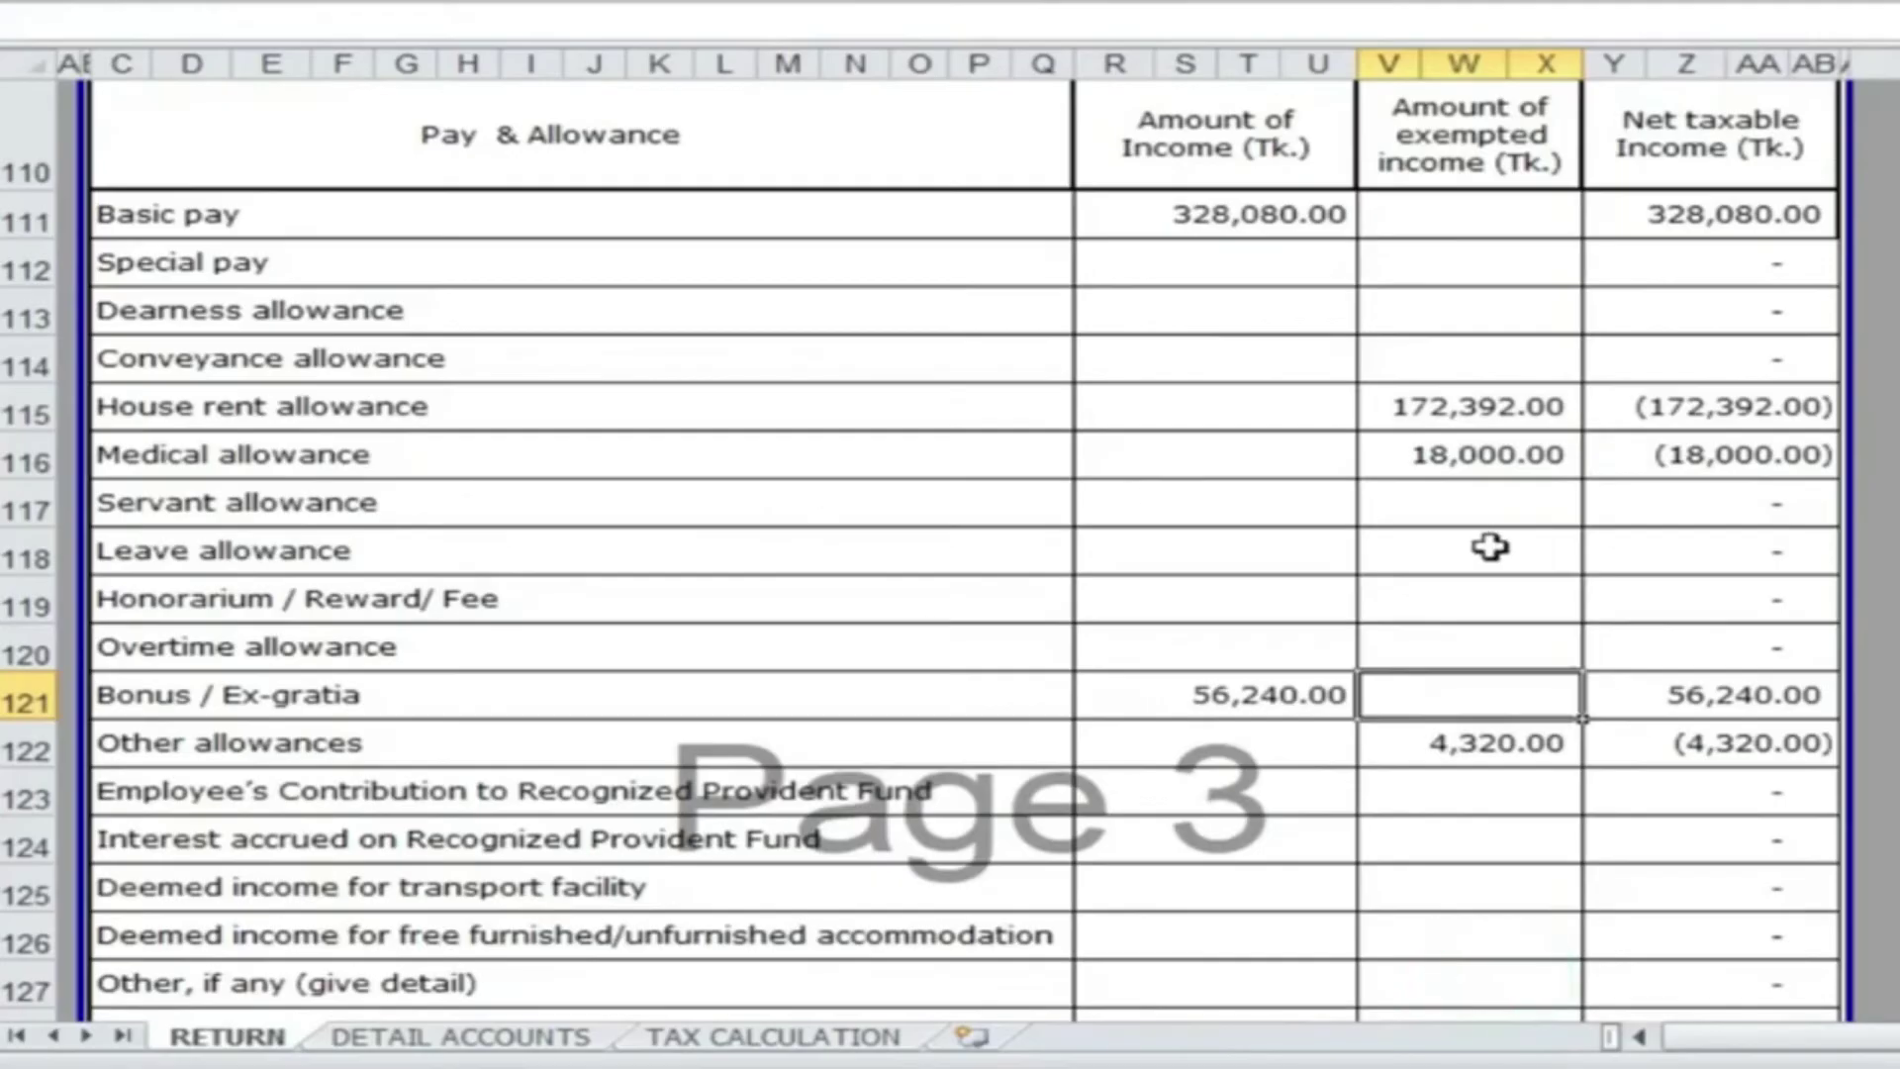
- Enter 181,032 as the amount of income for House rent allowance in Schedule-1
scroll(1490, 546, up, 2)
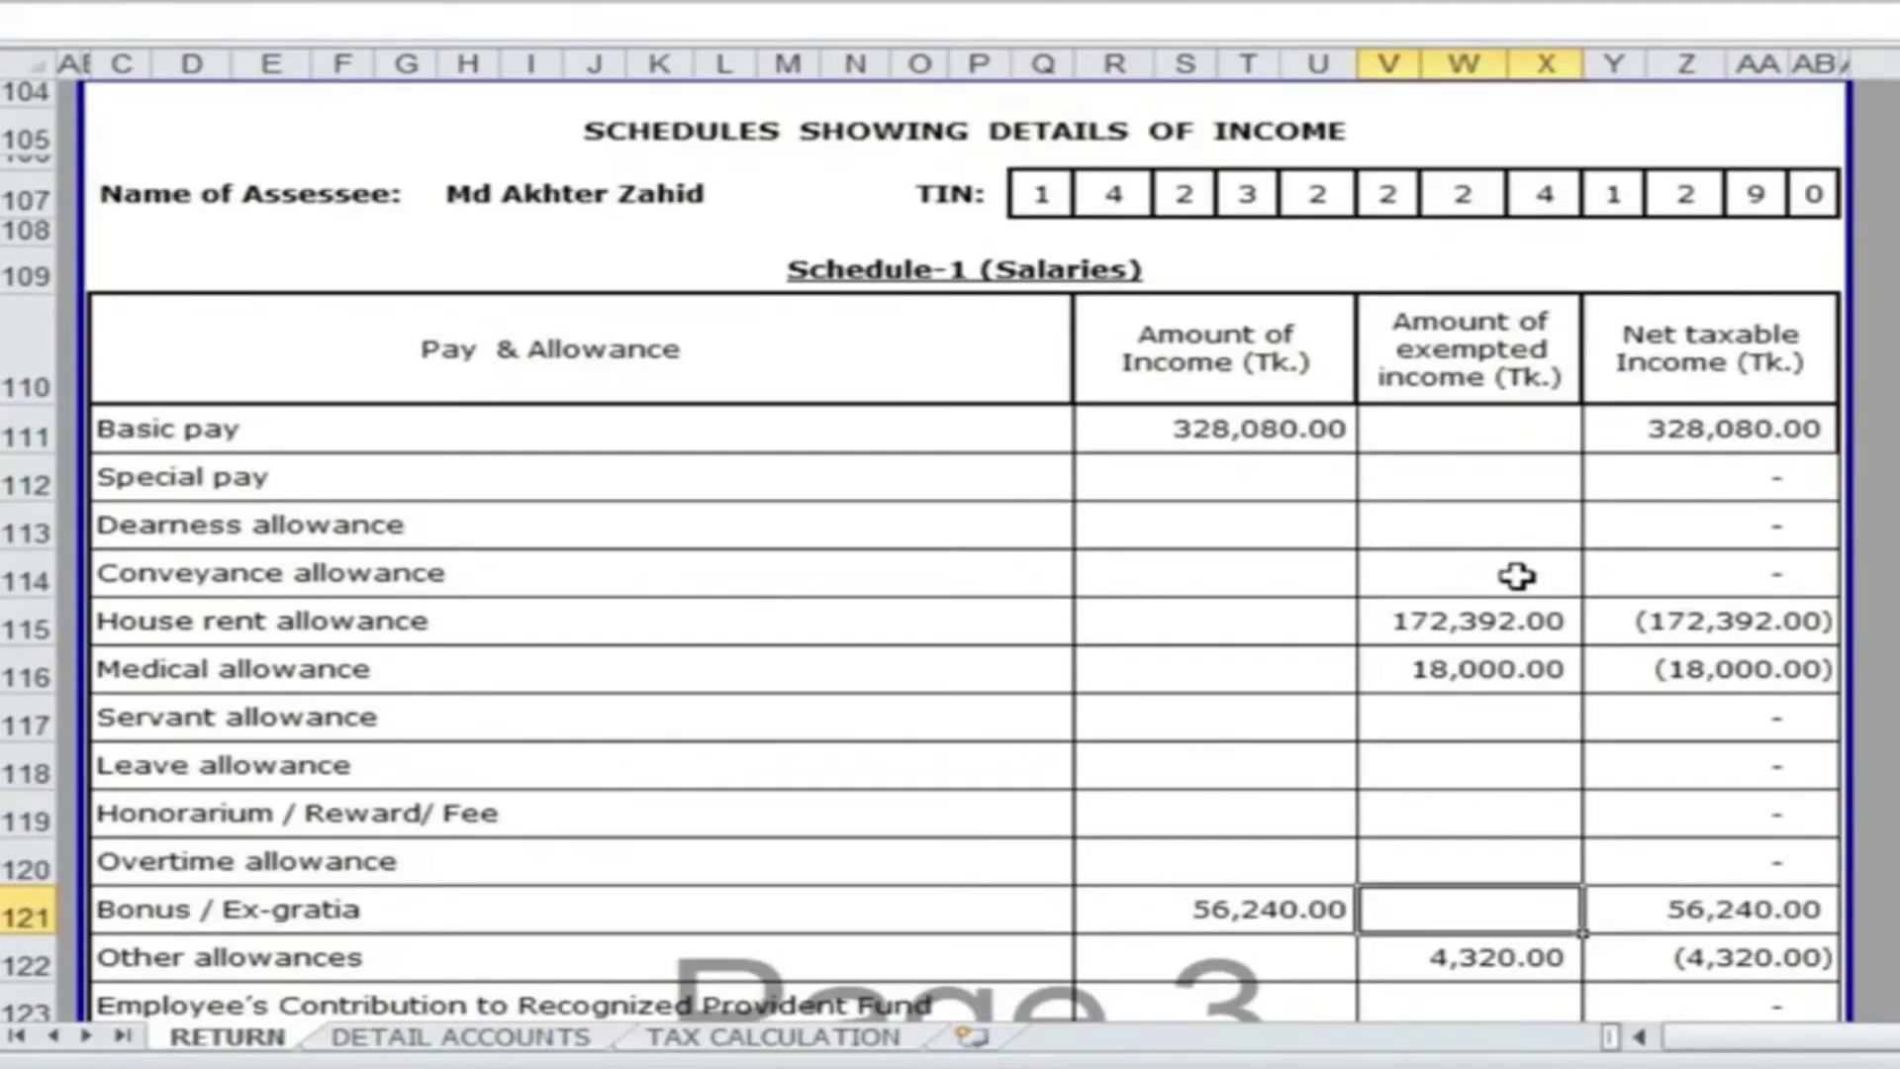
scroll(1514, 573, down, 1)
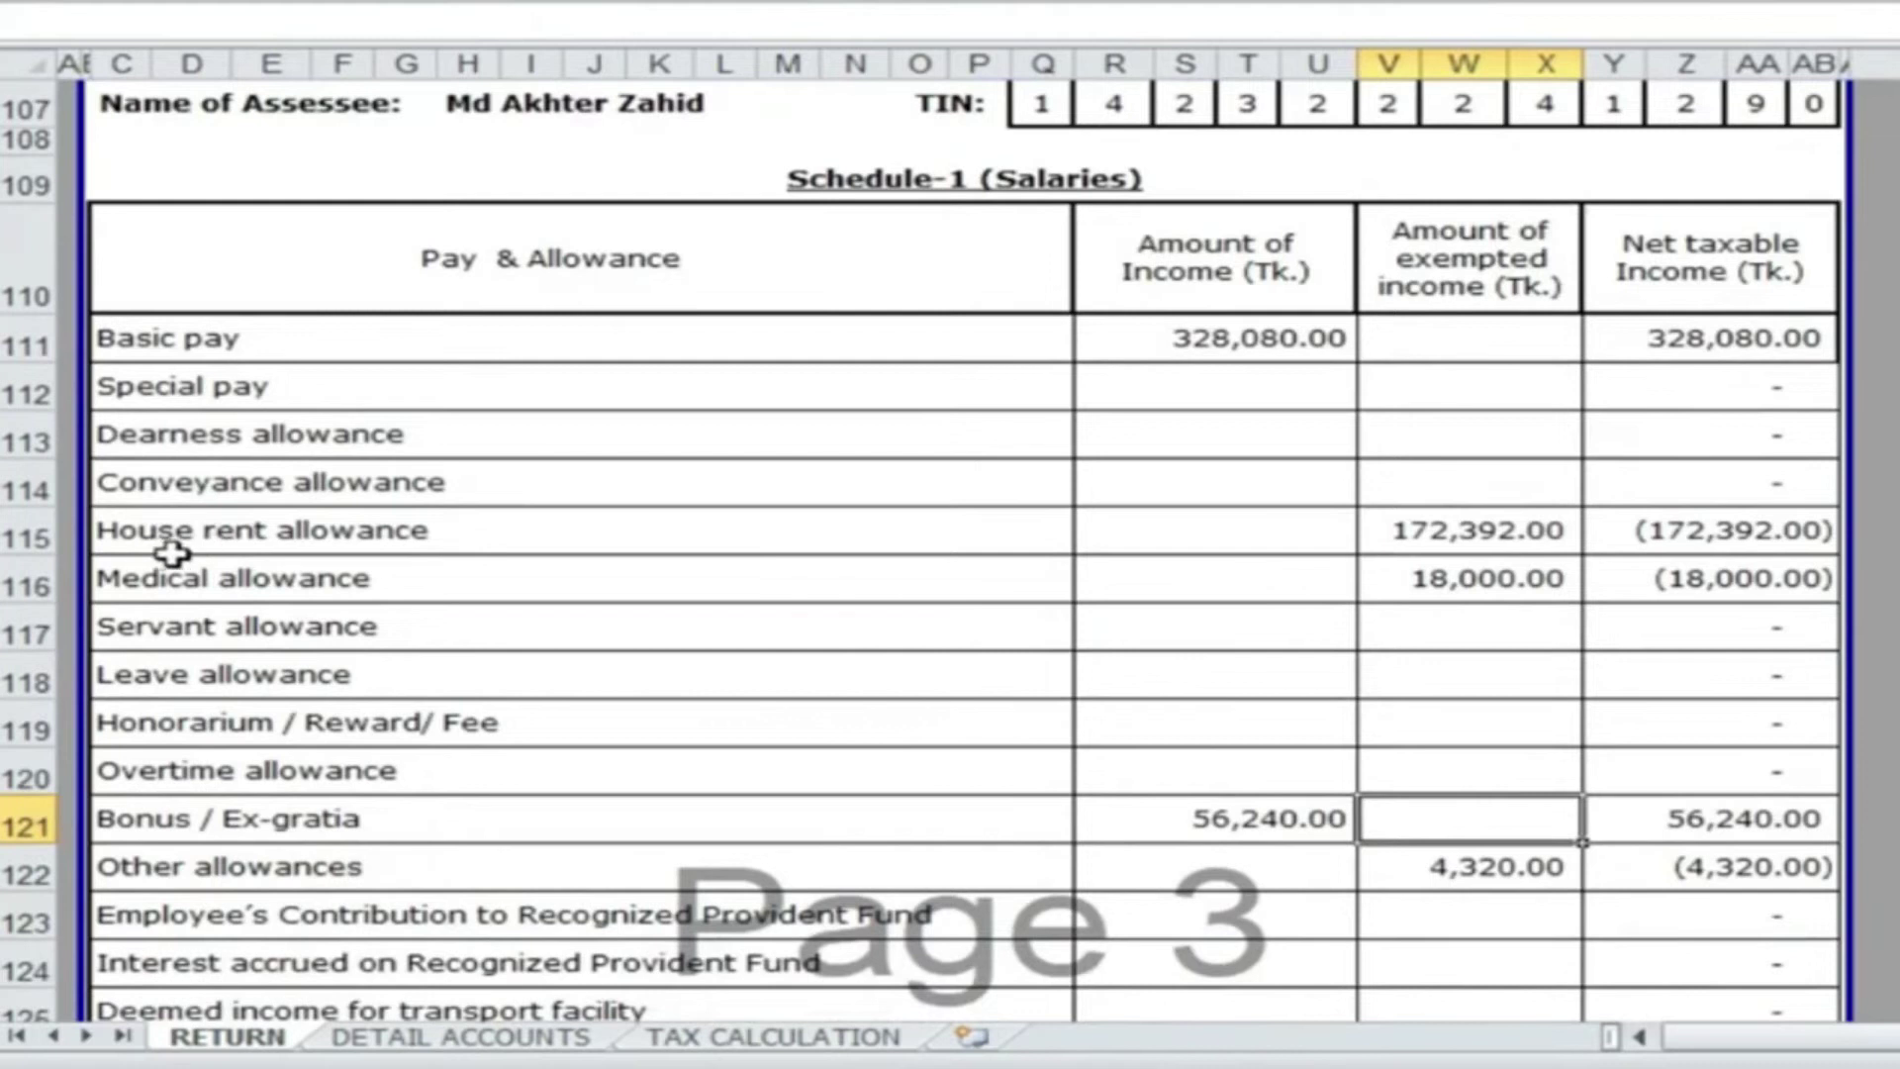
click(1203, 535)
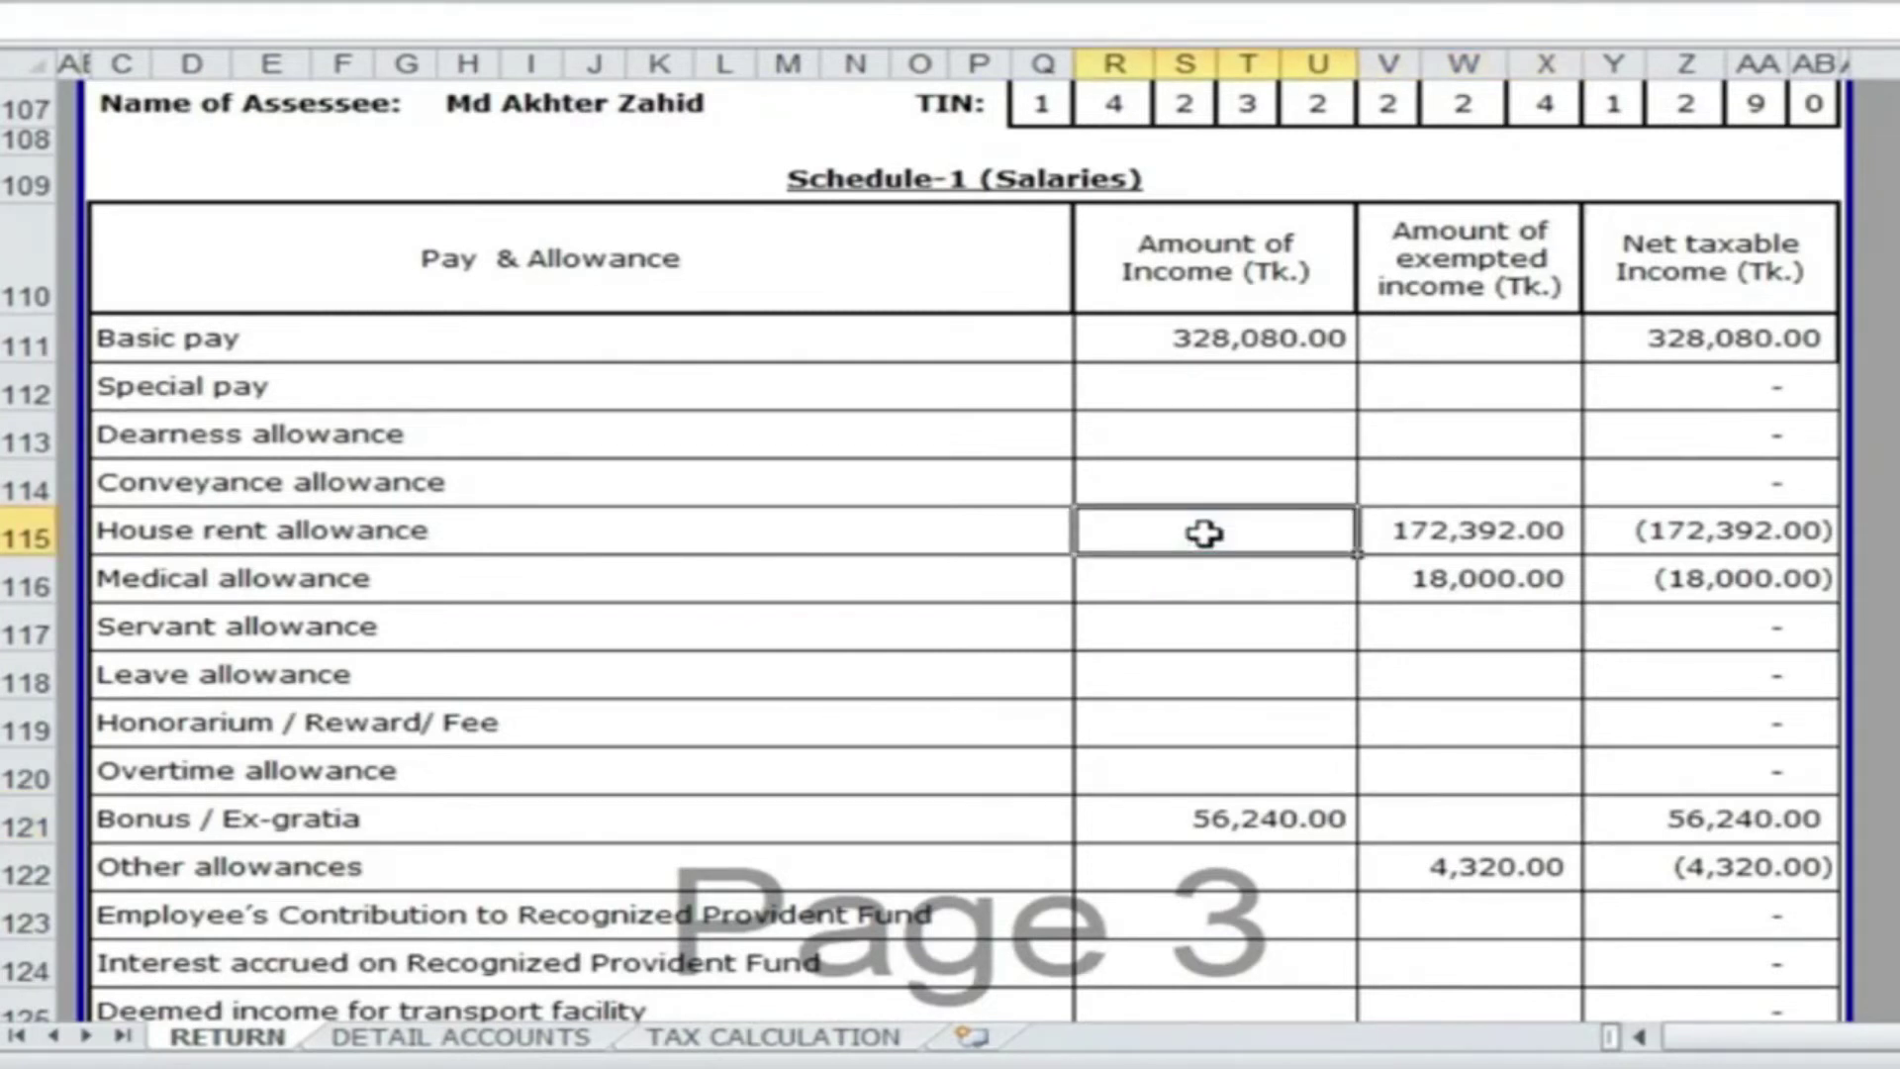
key(alt+Tab)
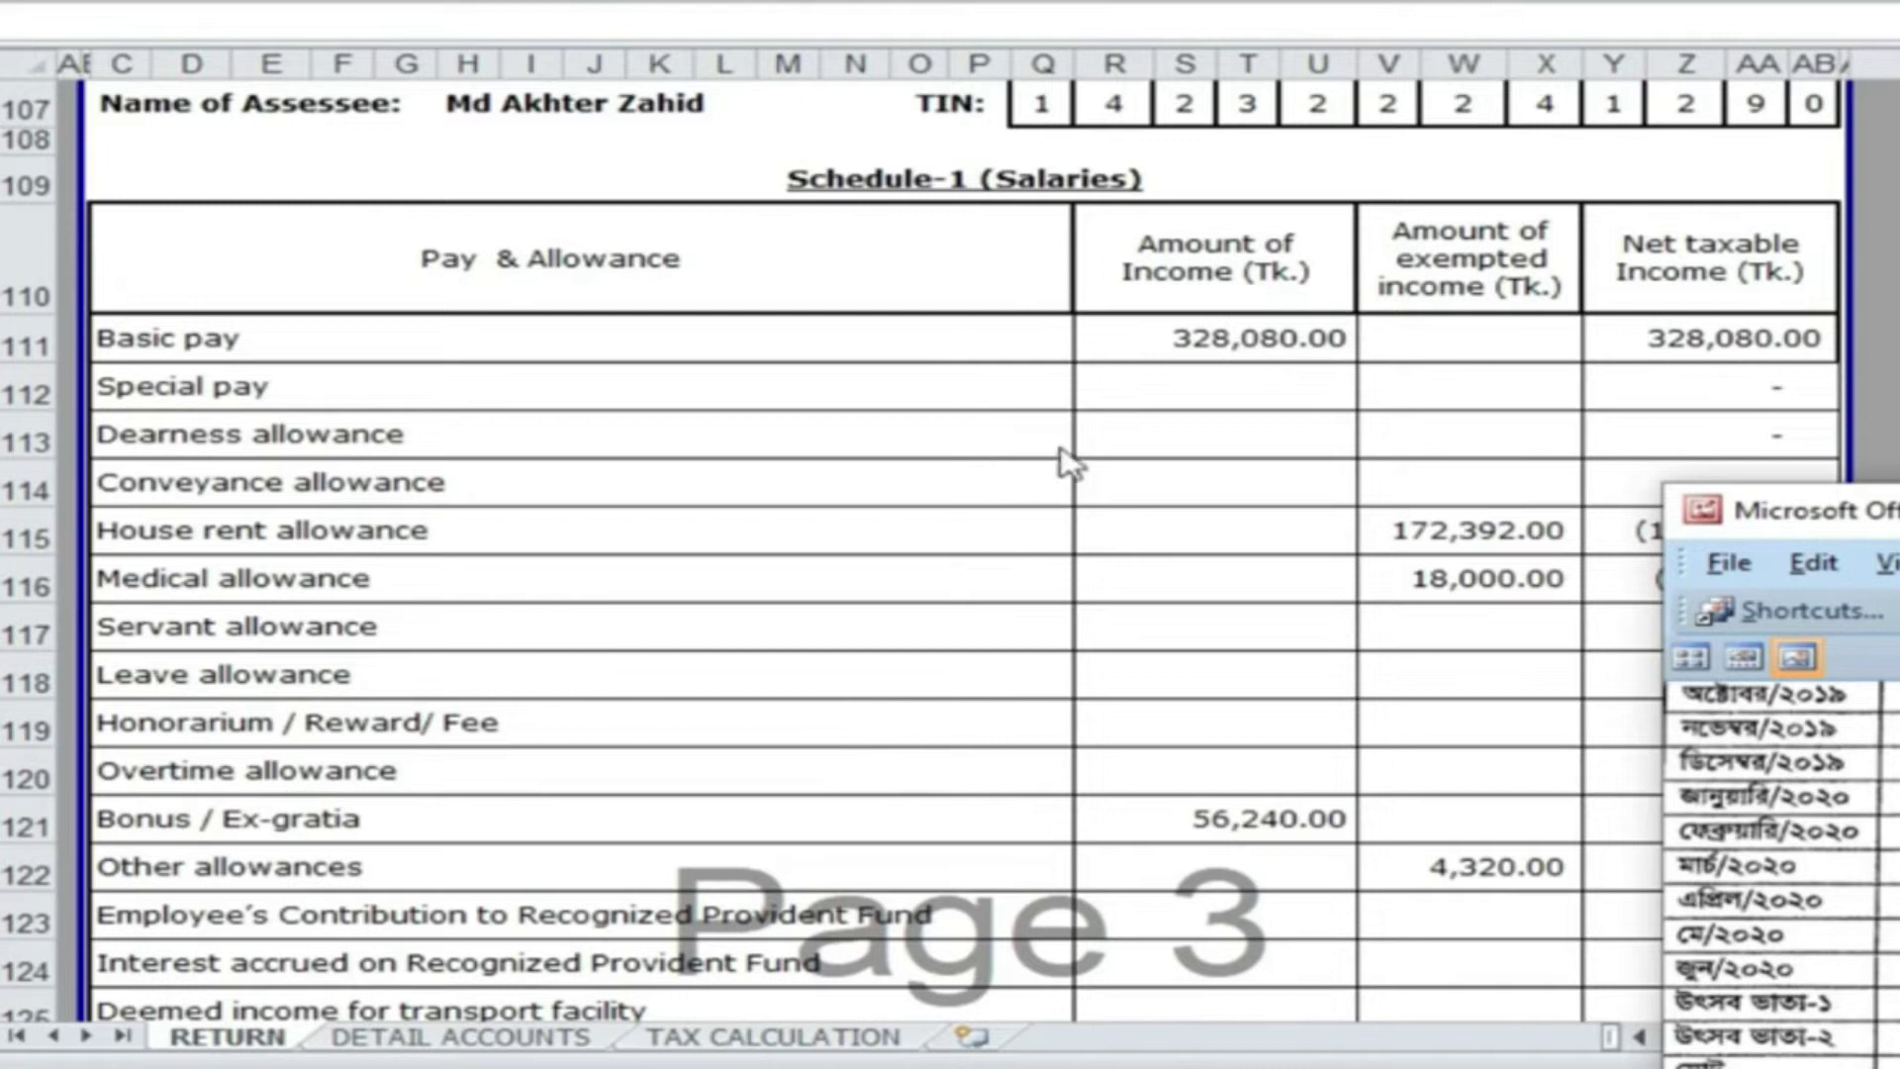
click(1209, 539)
text(1)
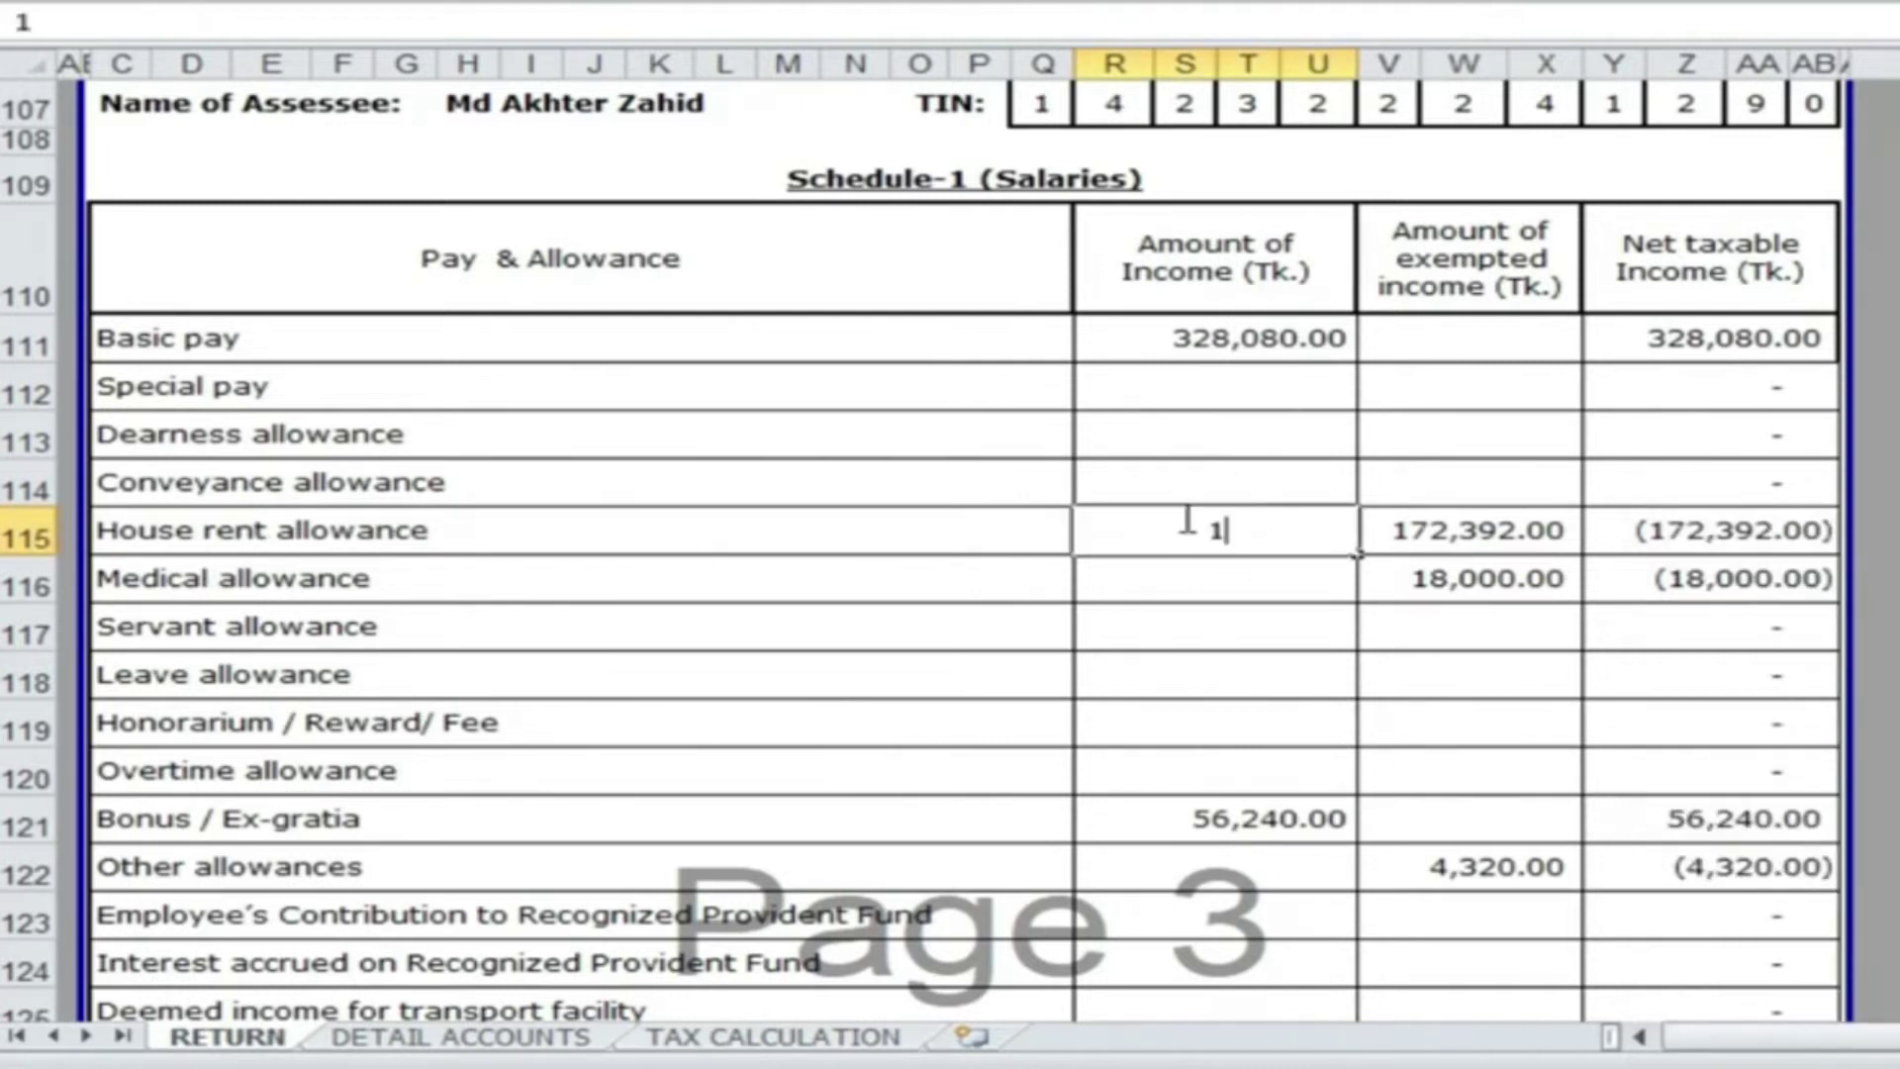
text(81,032)
click(1435, 529)
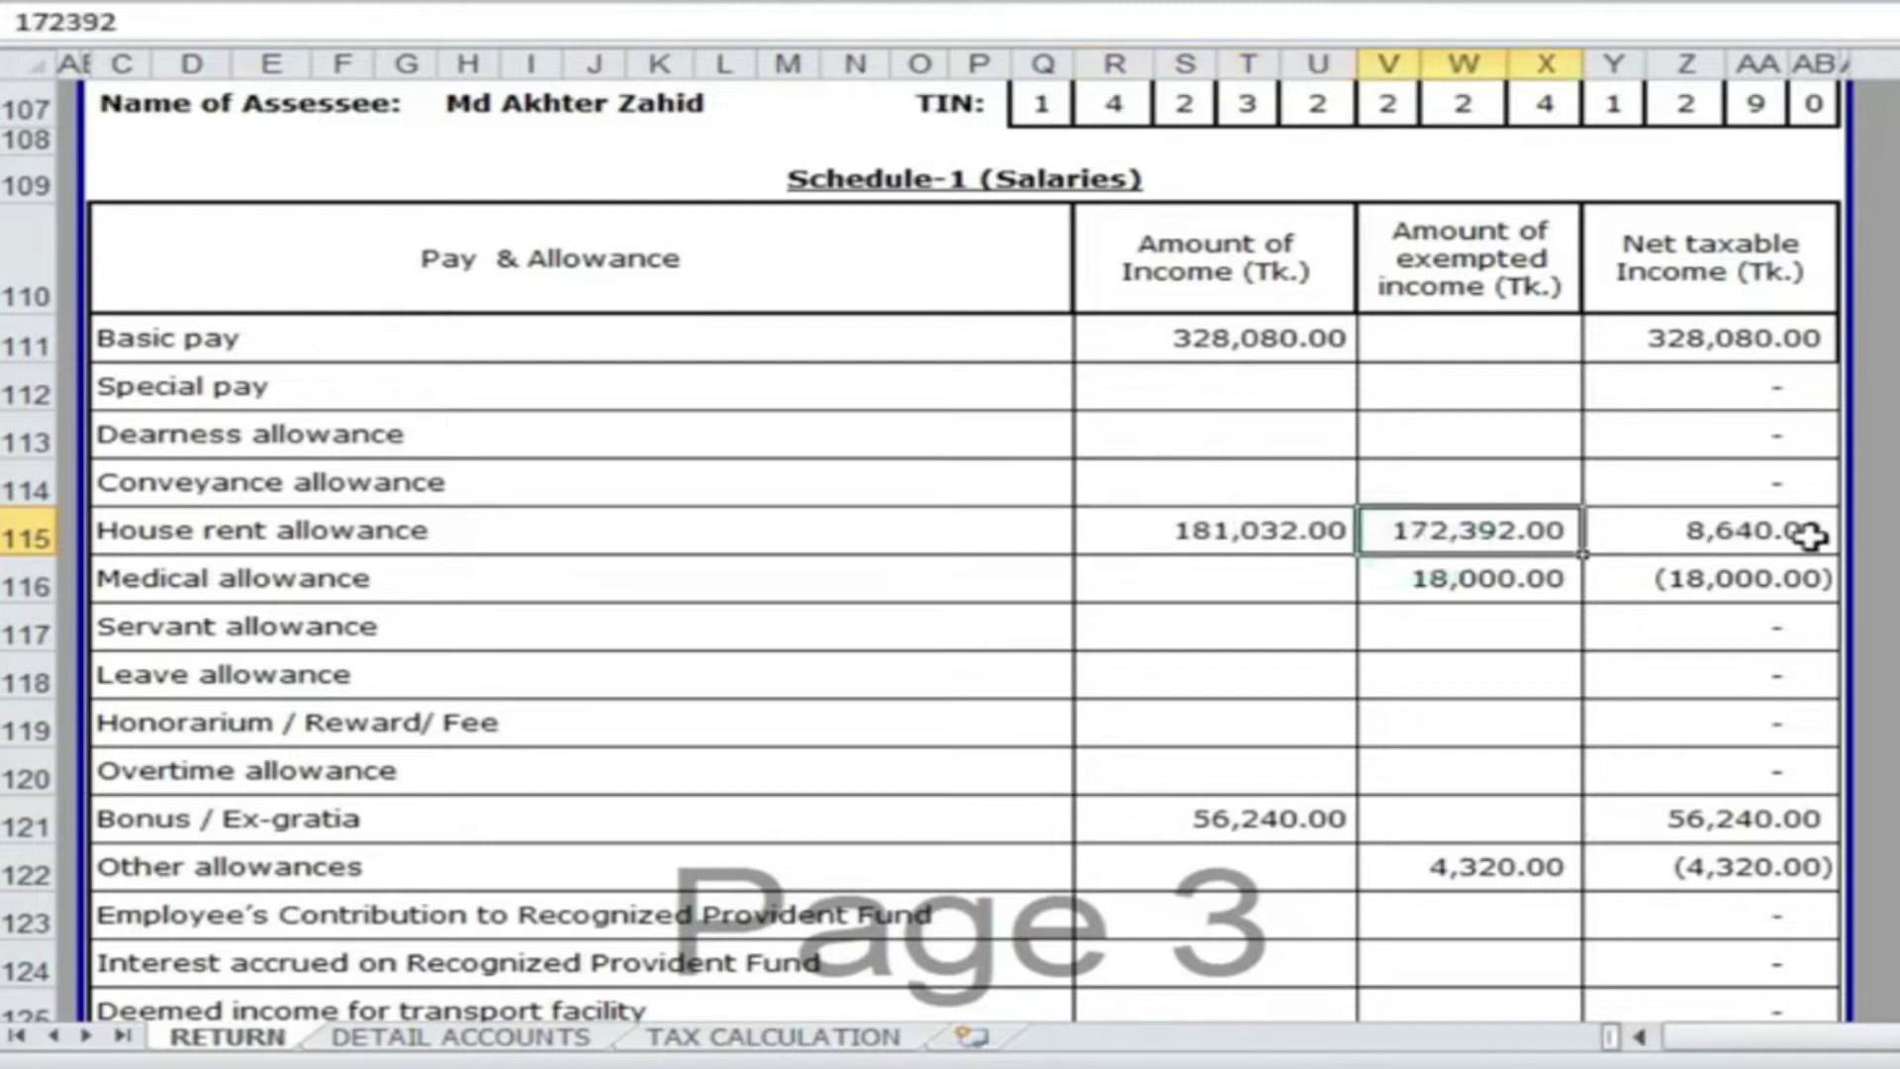
- Set the exempted income for House rent allowance to 181032, matching its amount of income
click(1236, 534)
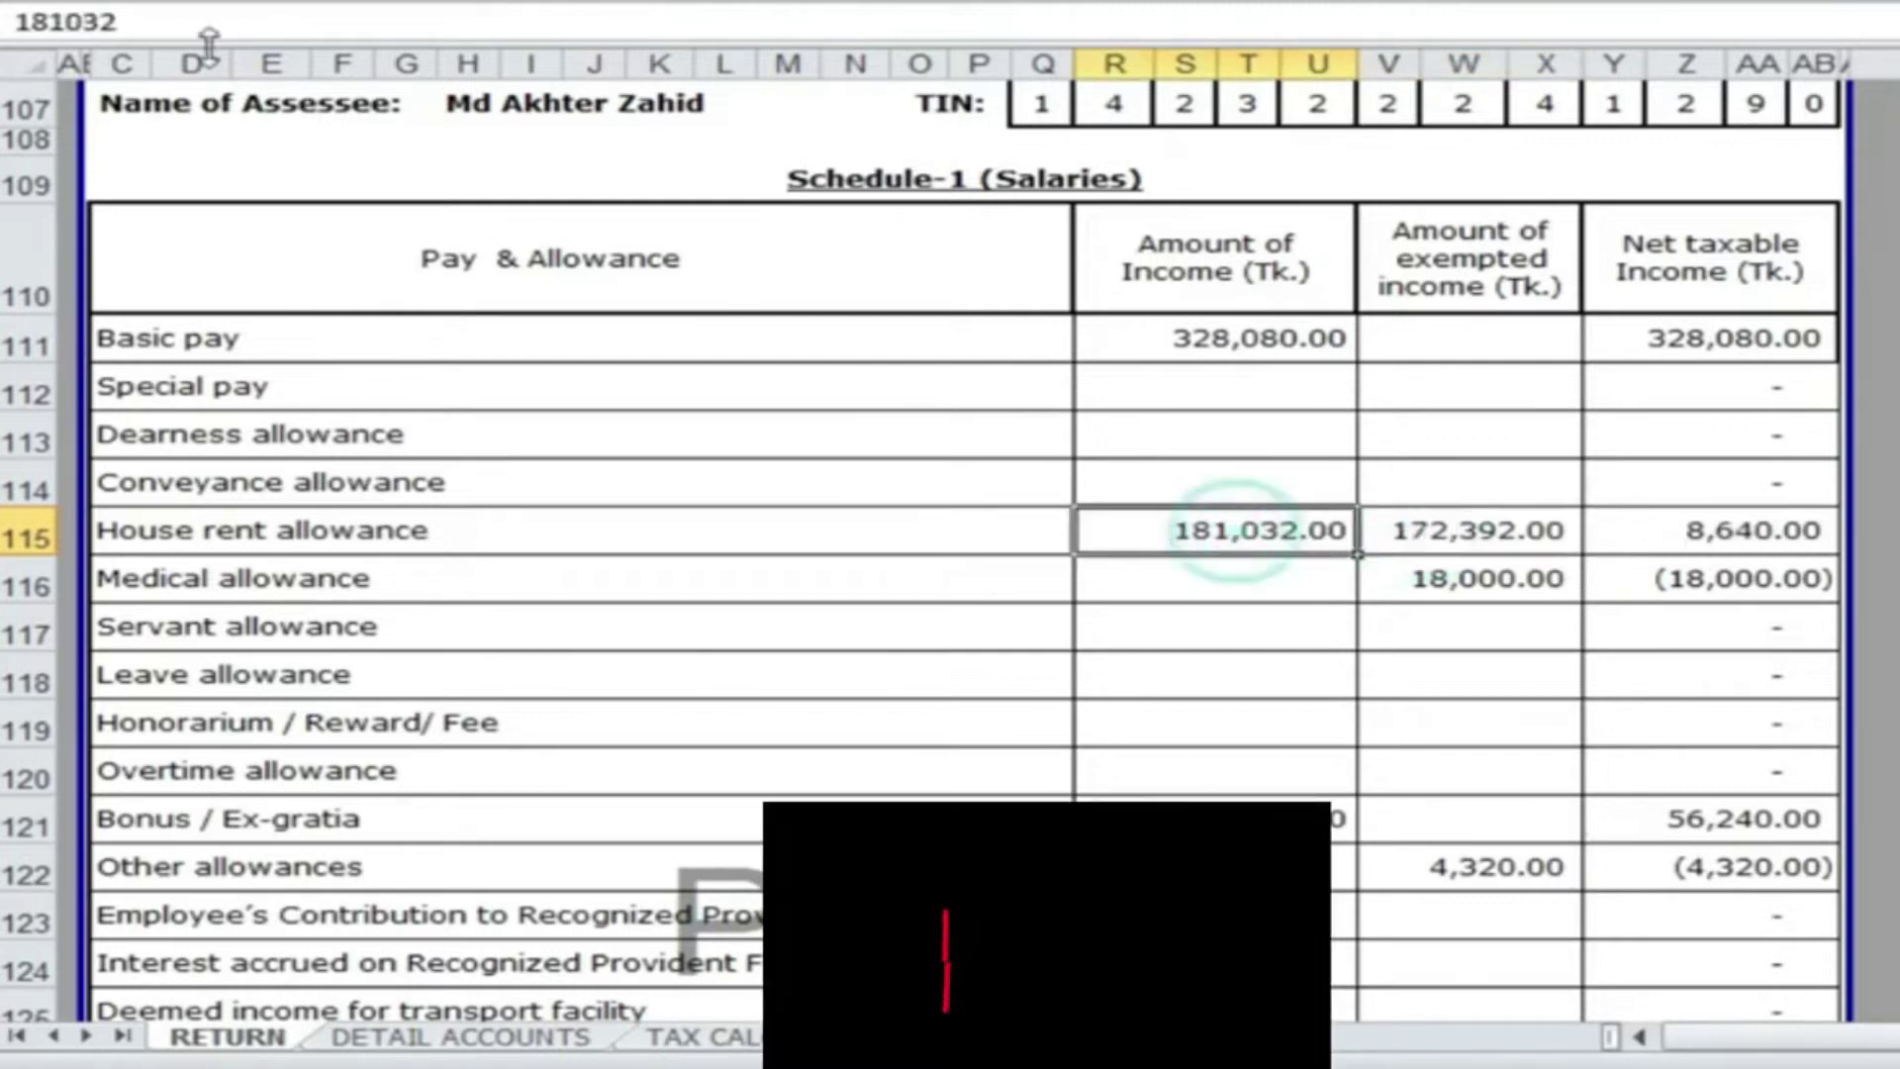
drag(22, 18, 184, 18)
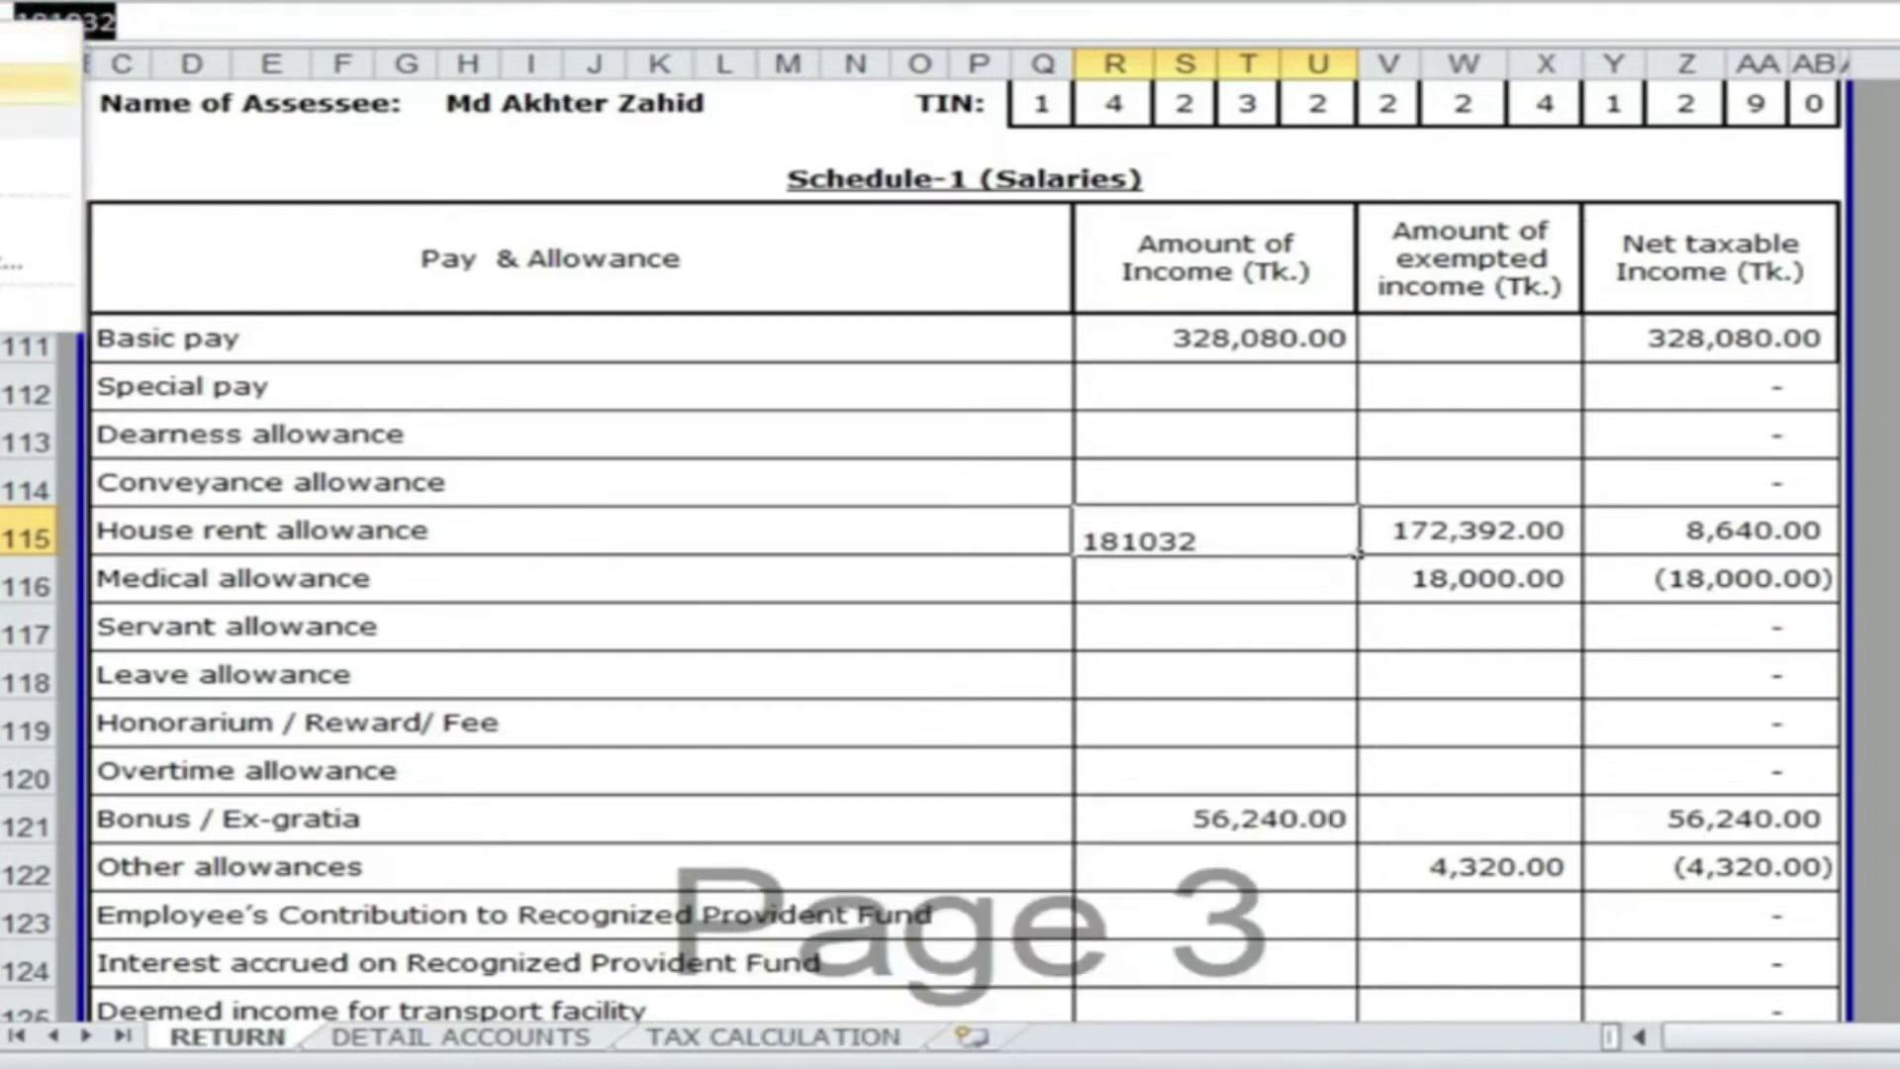
click(1446, 528)
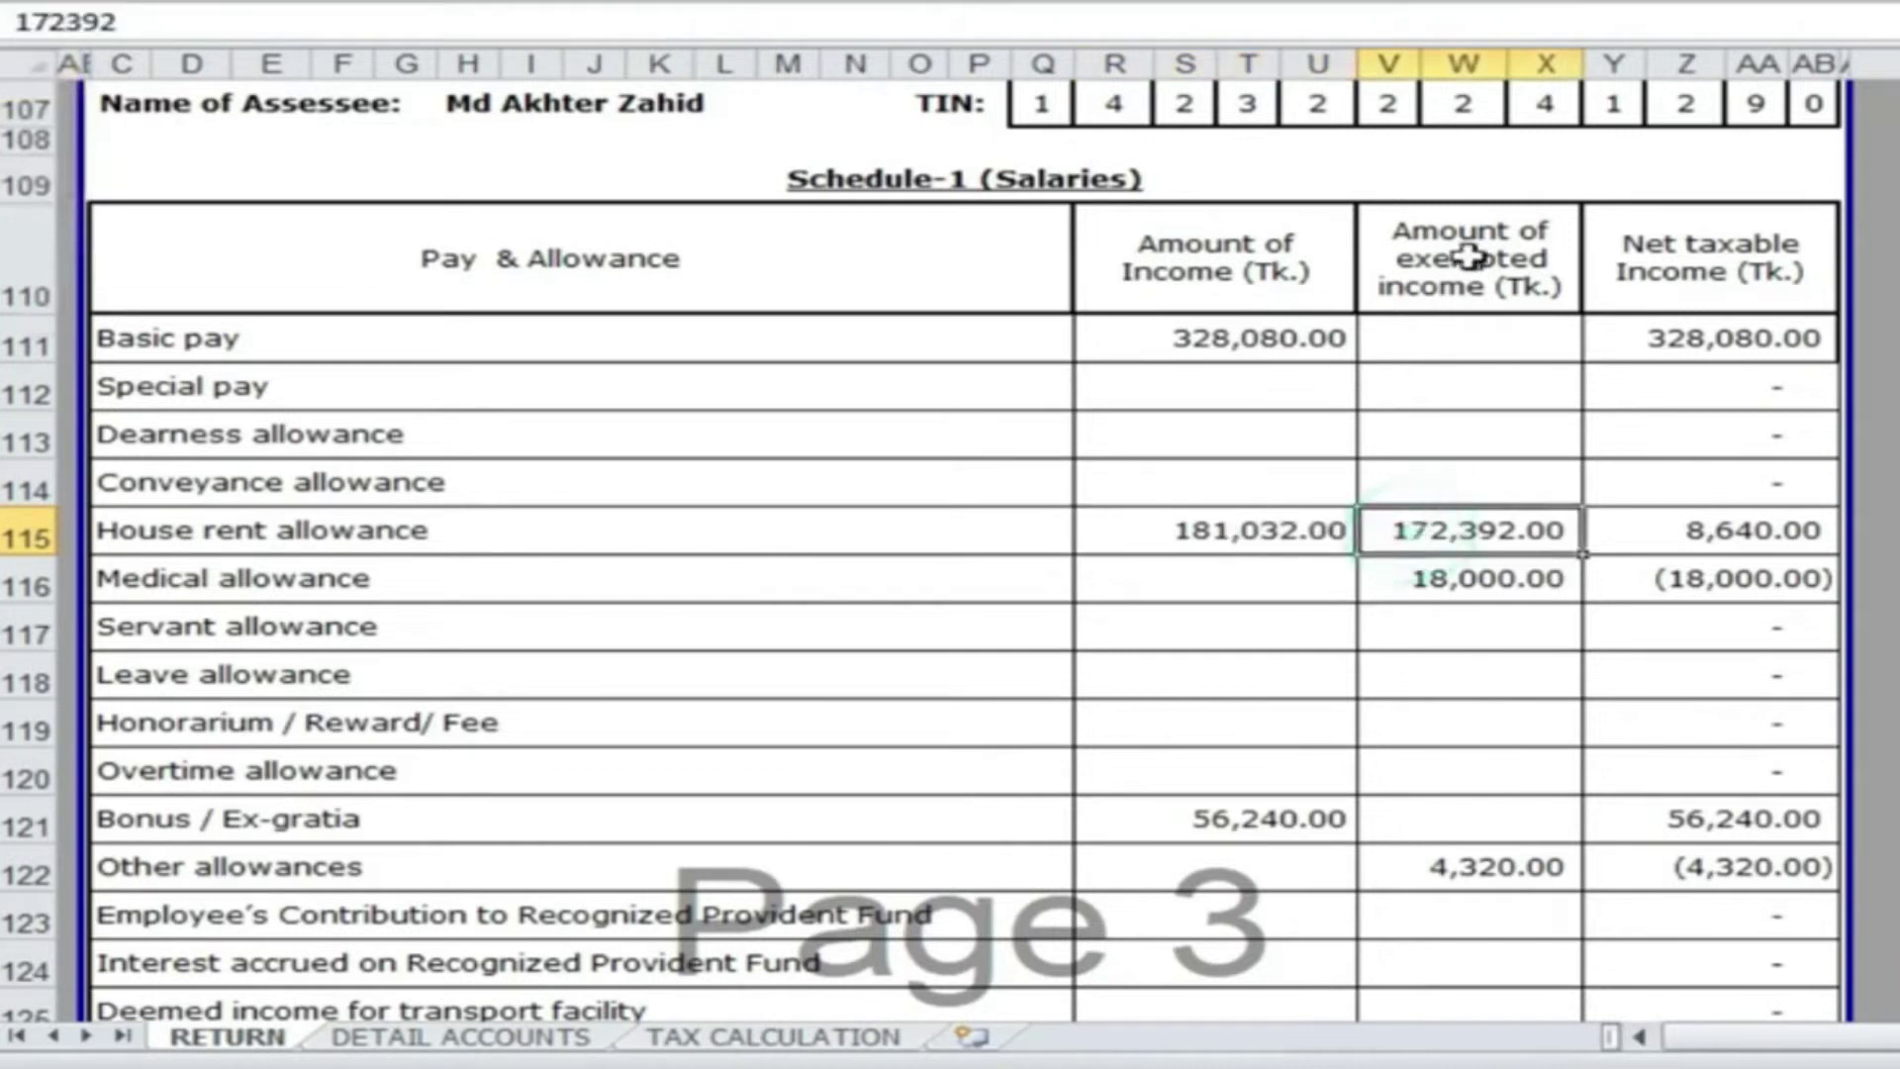
right_click(1446, 532)
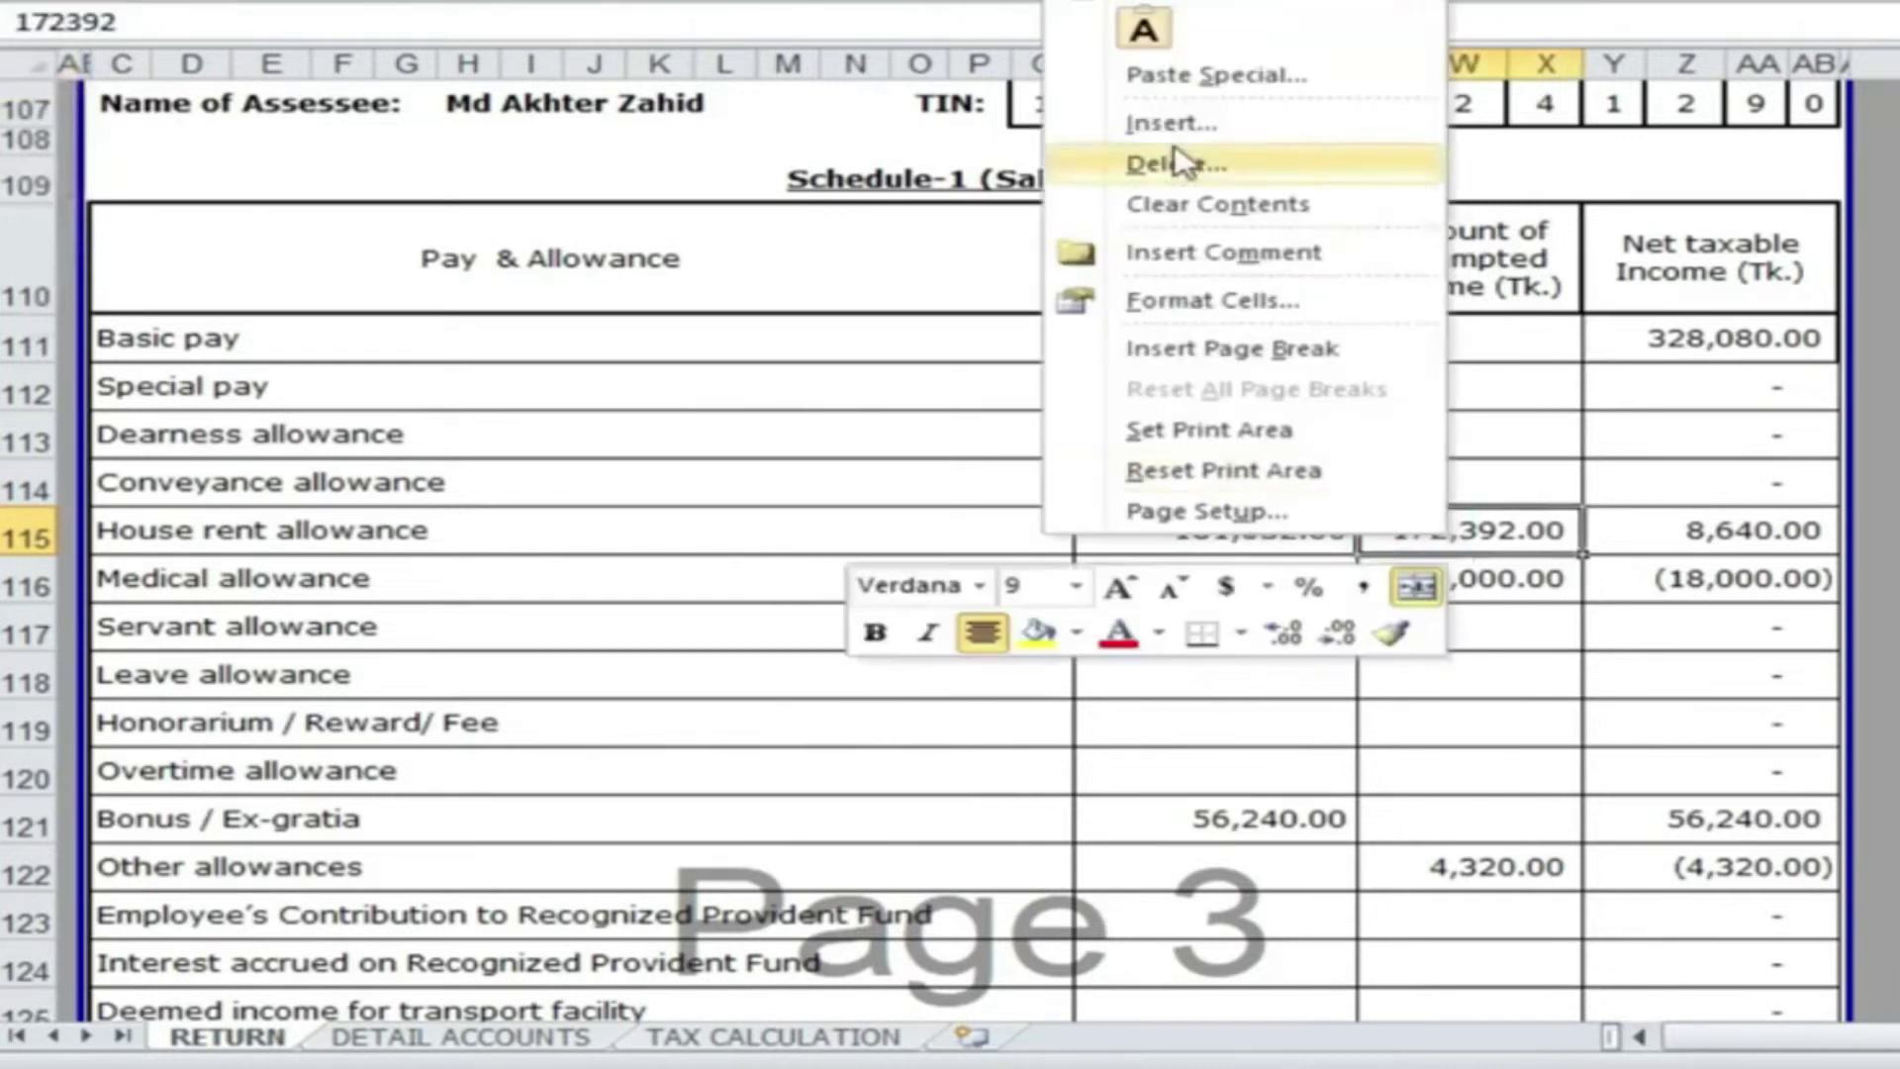
key(Escape)
text(181032)
click(1413, 641)
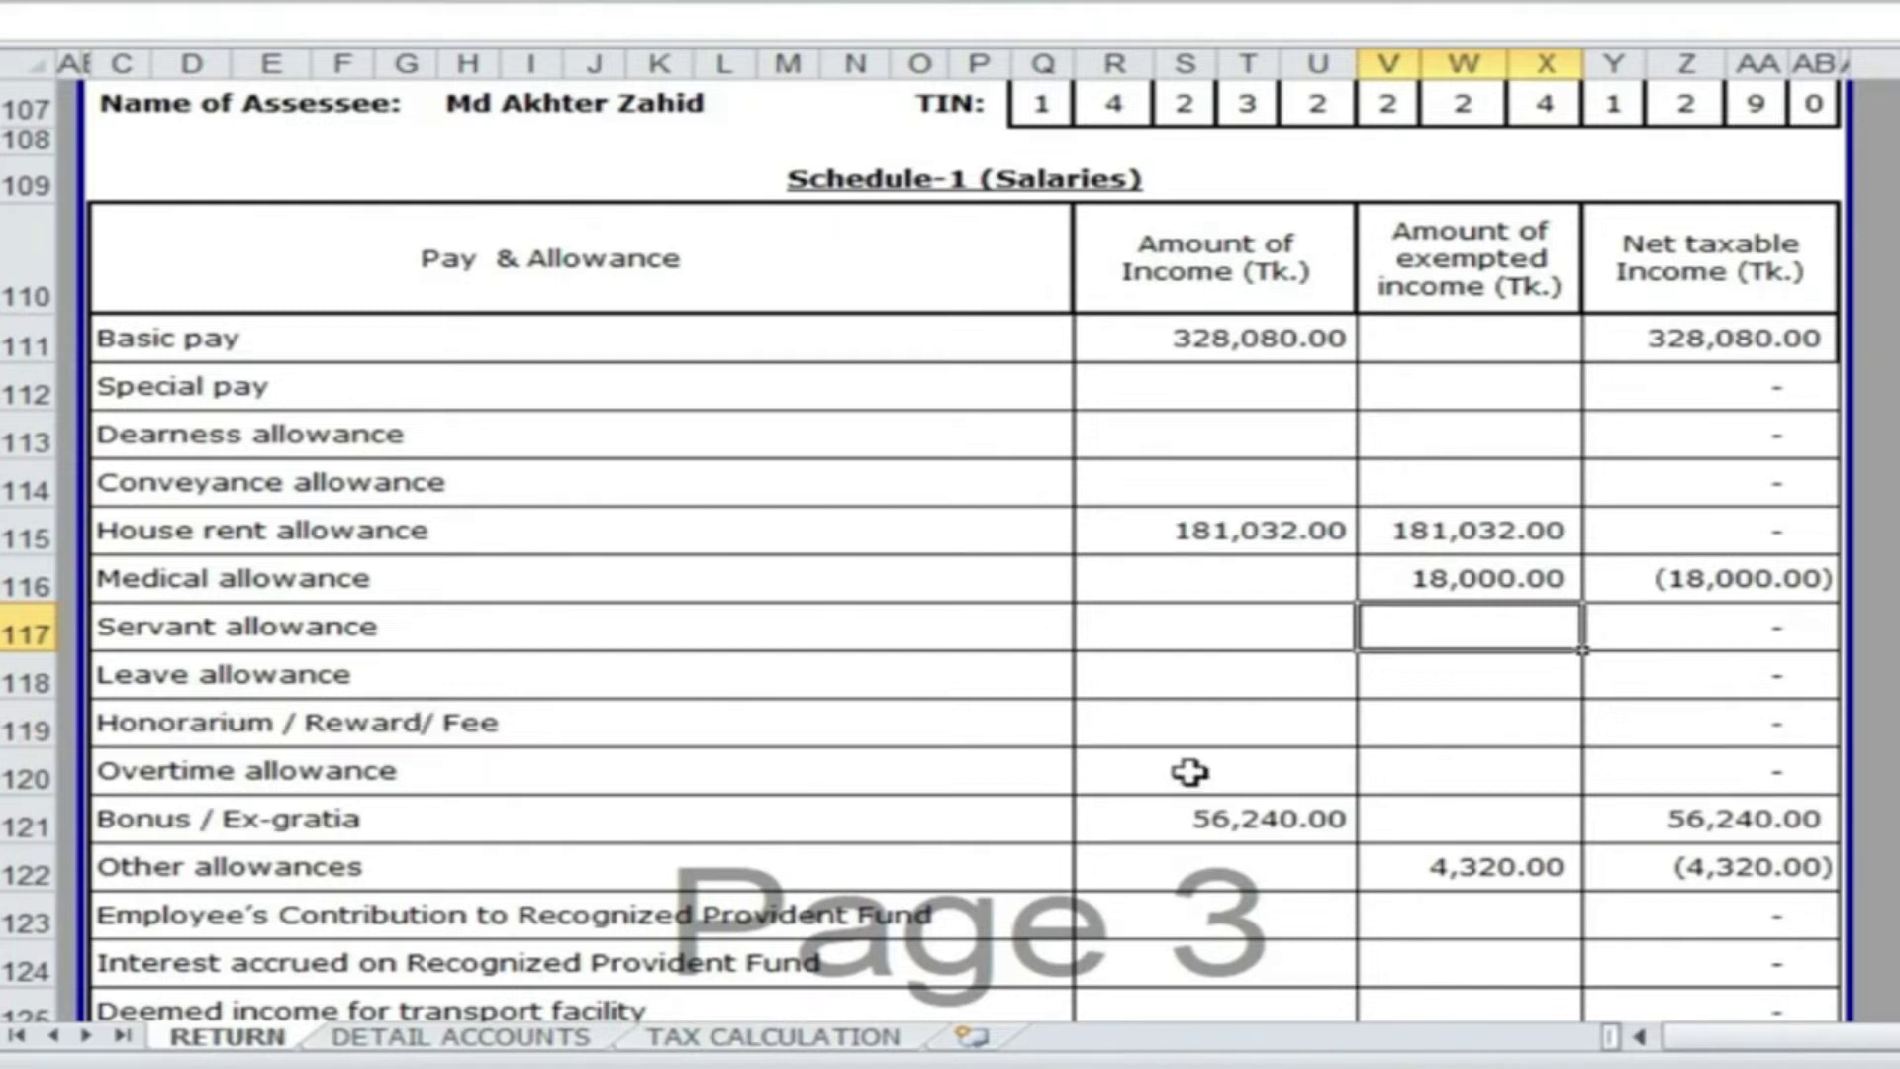
- Examine the Schedule-1 income and exempted amounts from Basic pay down to the Net taxable income from salary row
scroll(1189, 772, down, 2)
scroll(1306, 673, up, 2)
scroll(1197, 712, down, 2)
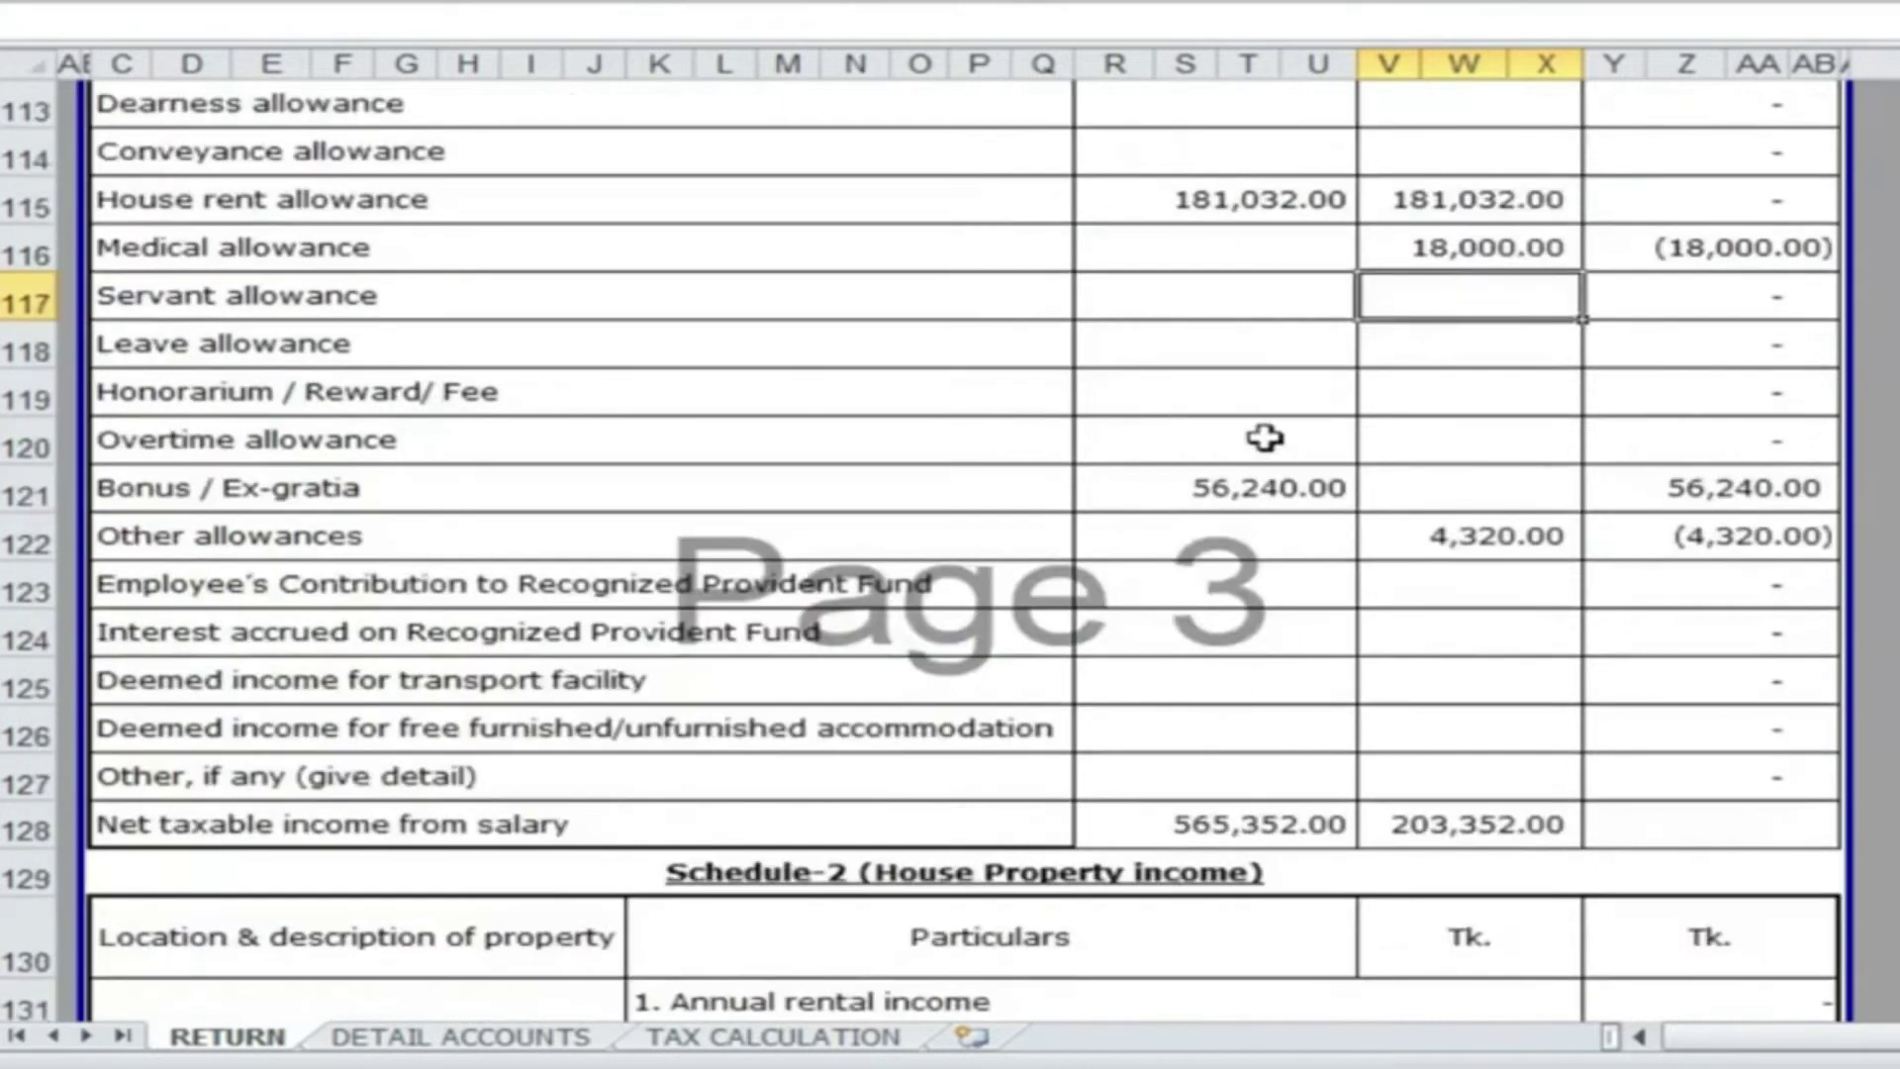
scroll(1543, 549, up, 2)
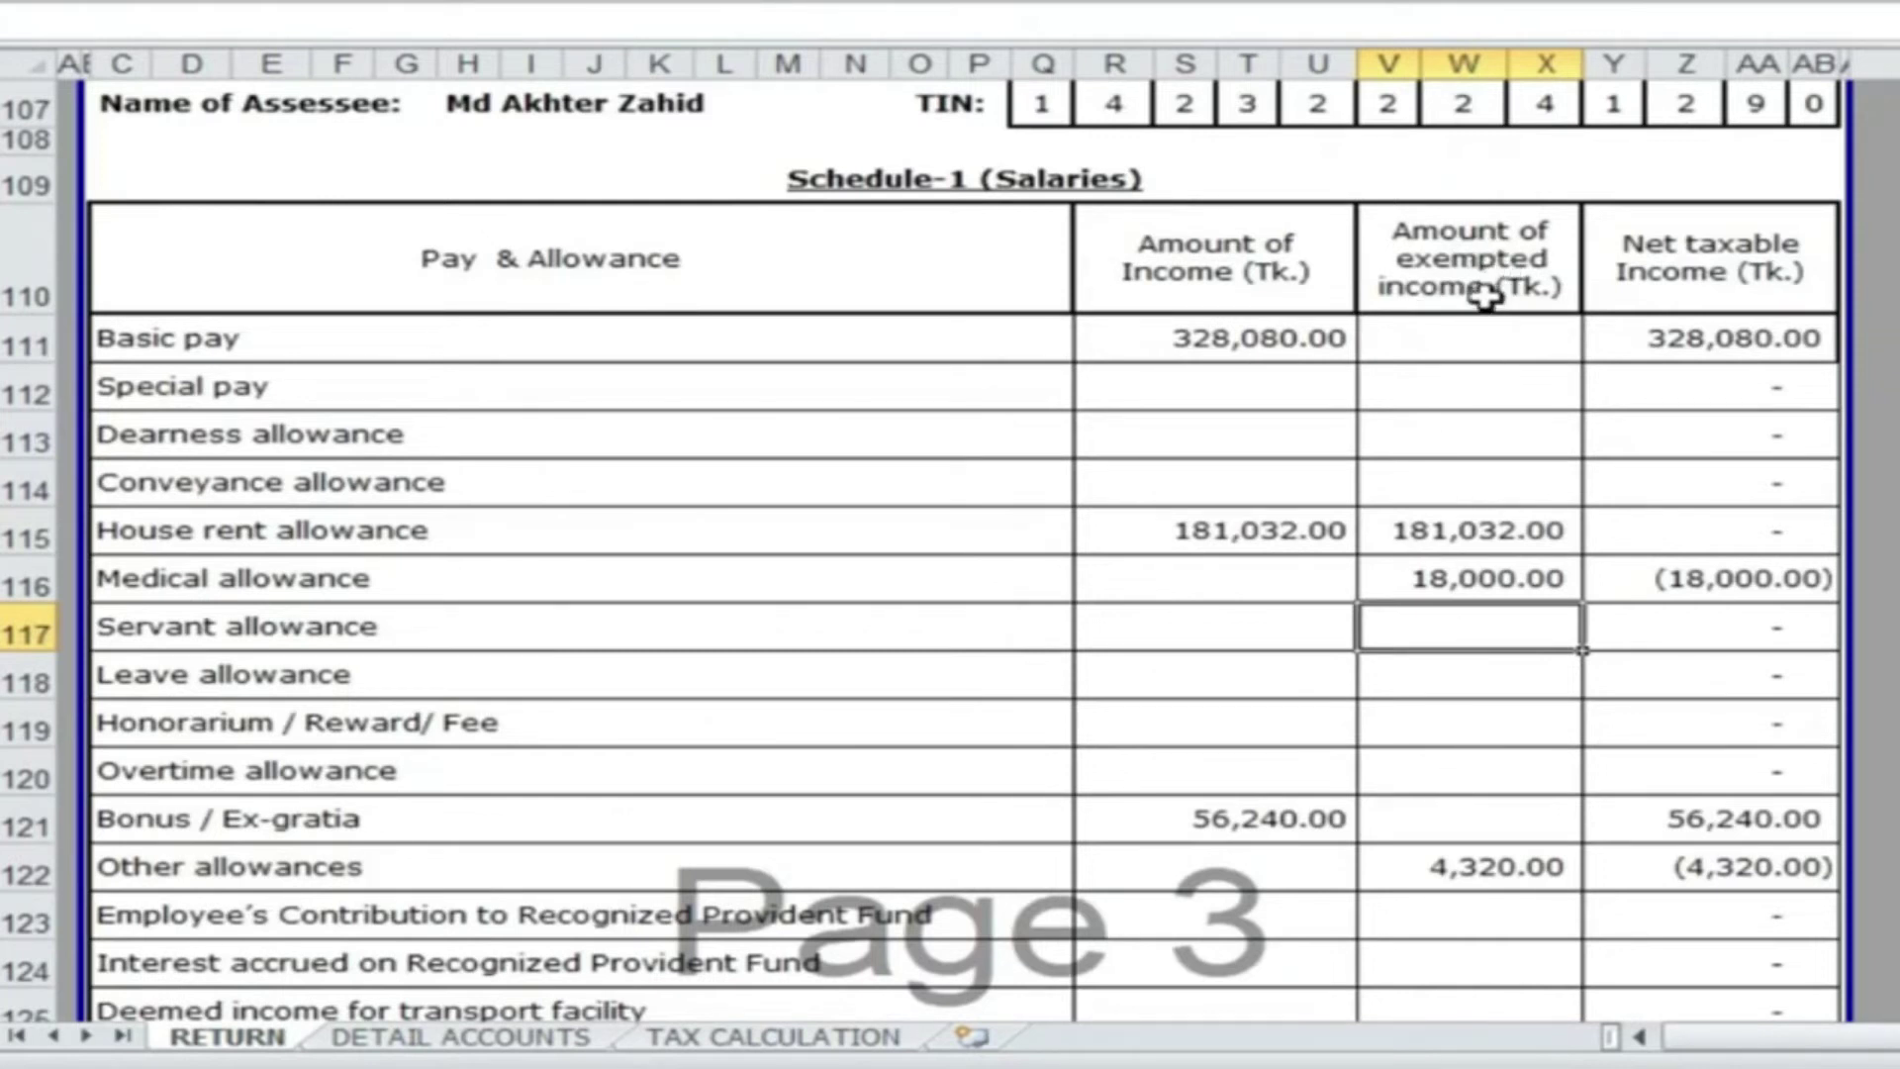
scroll(1479, 445, down, 1)
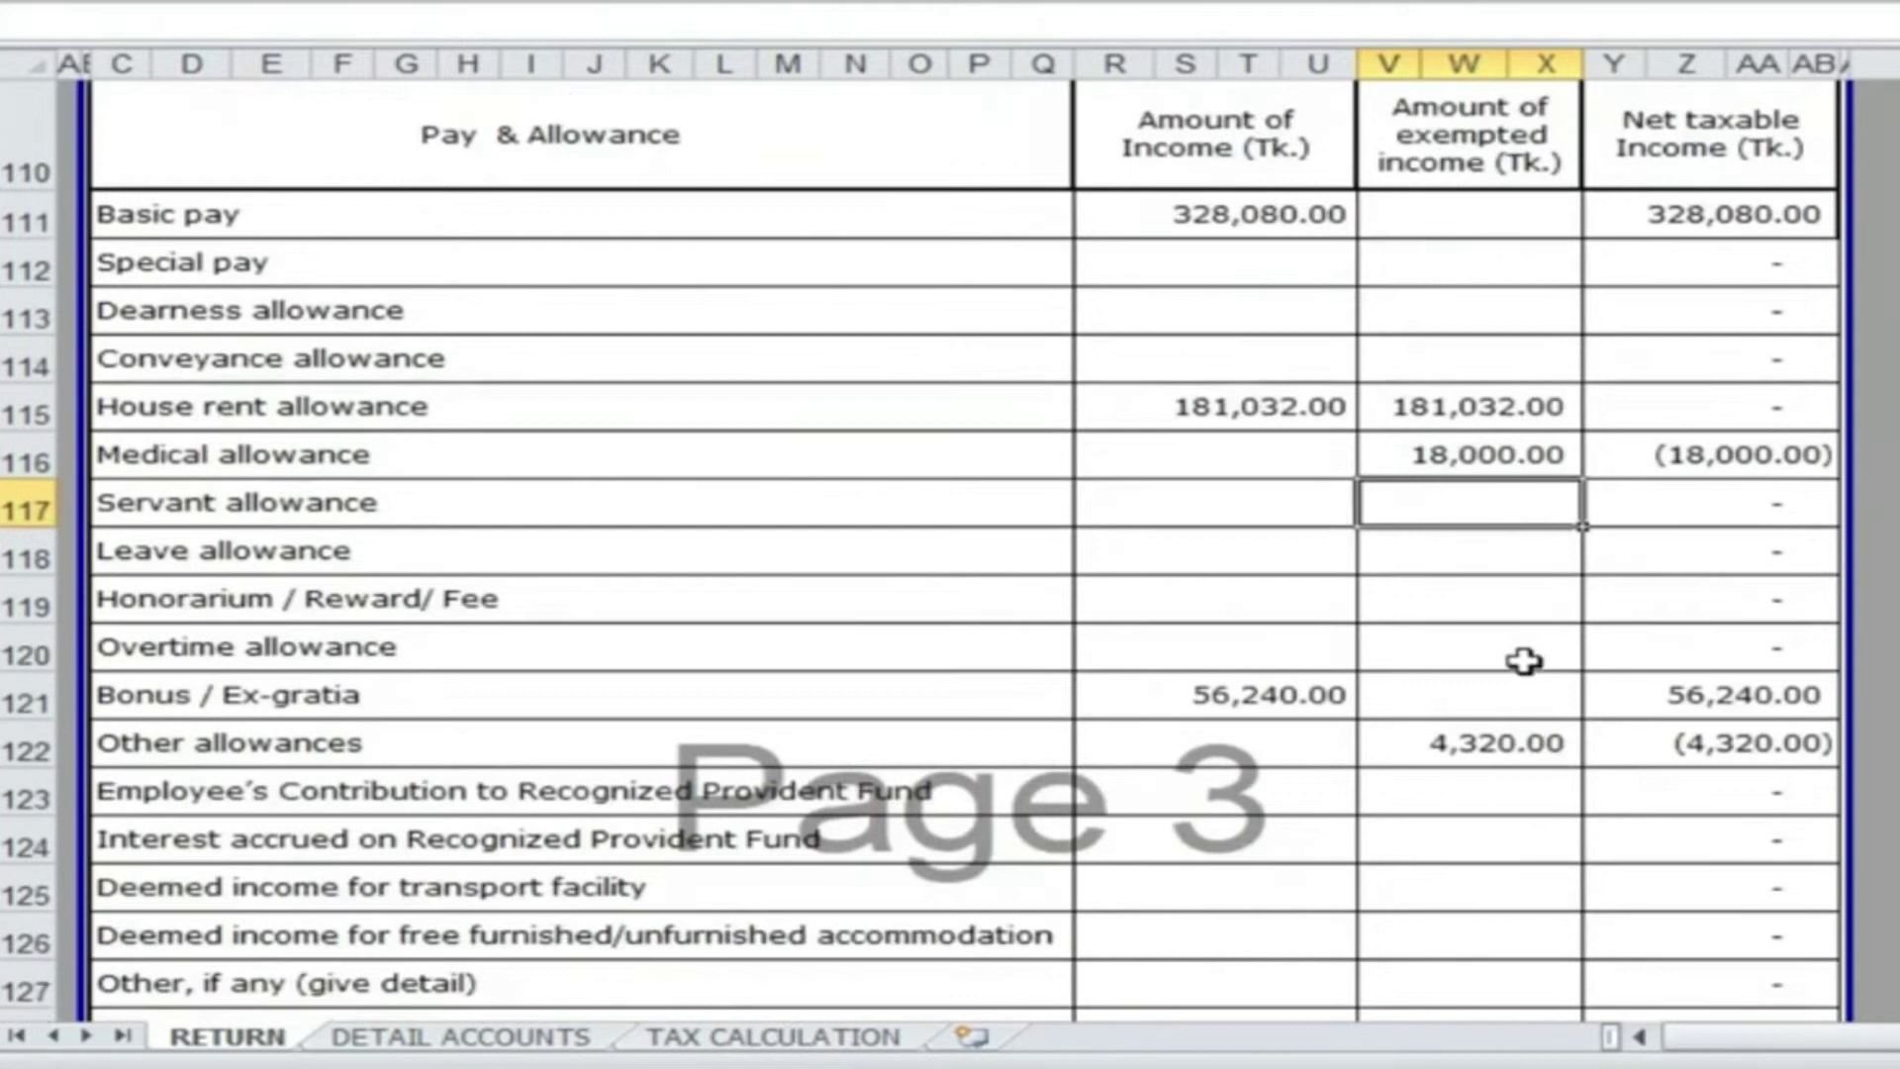
scroll(1509, 906, down, 2)
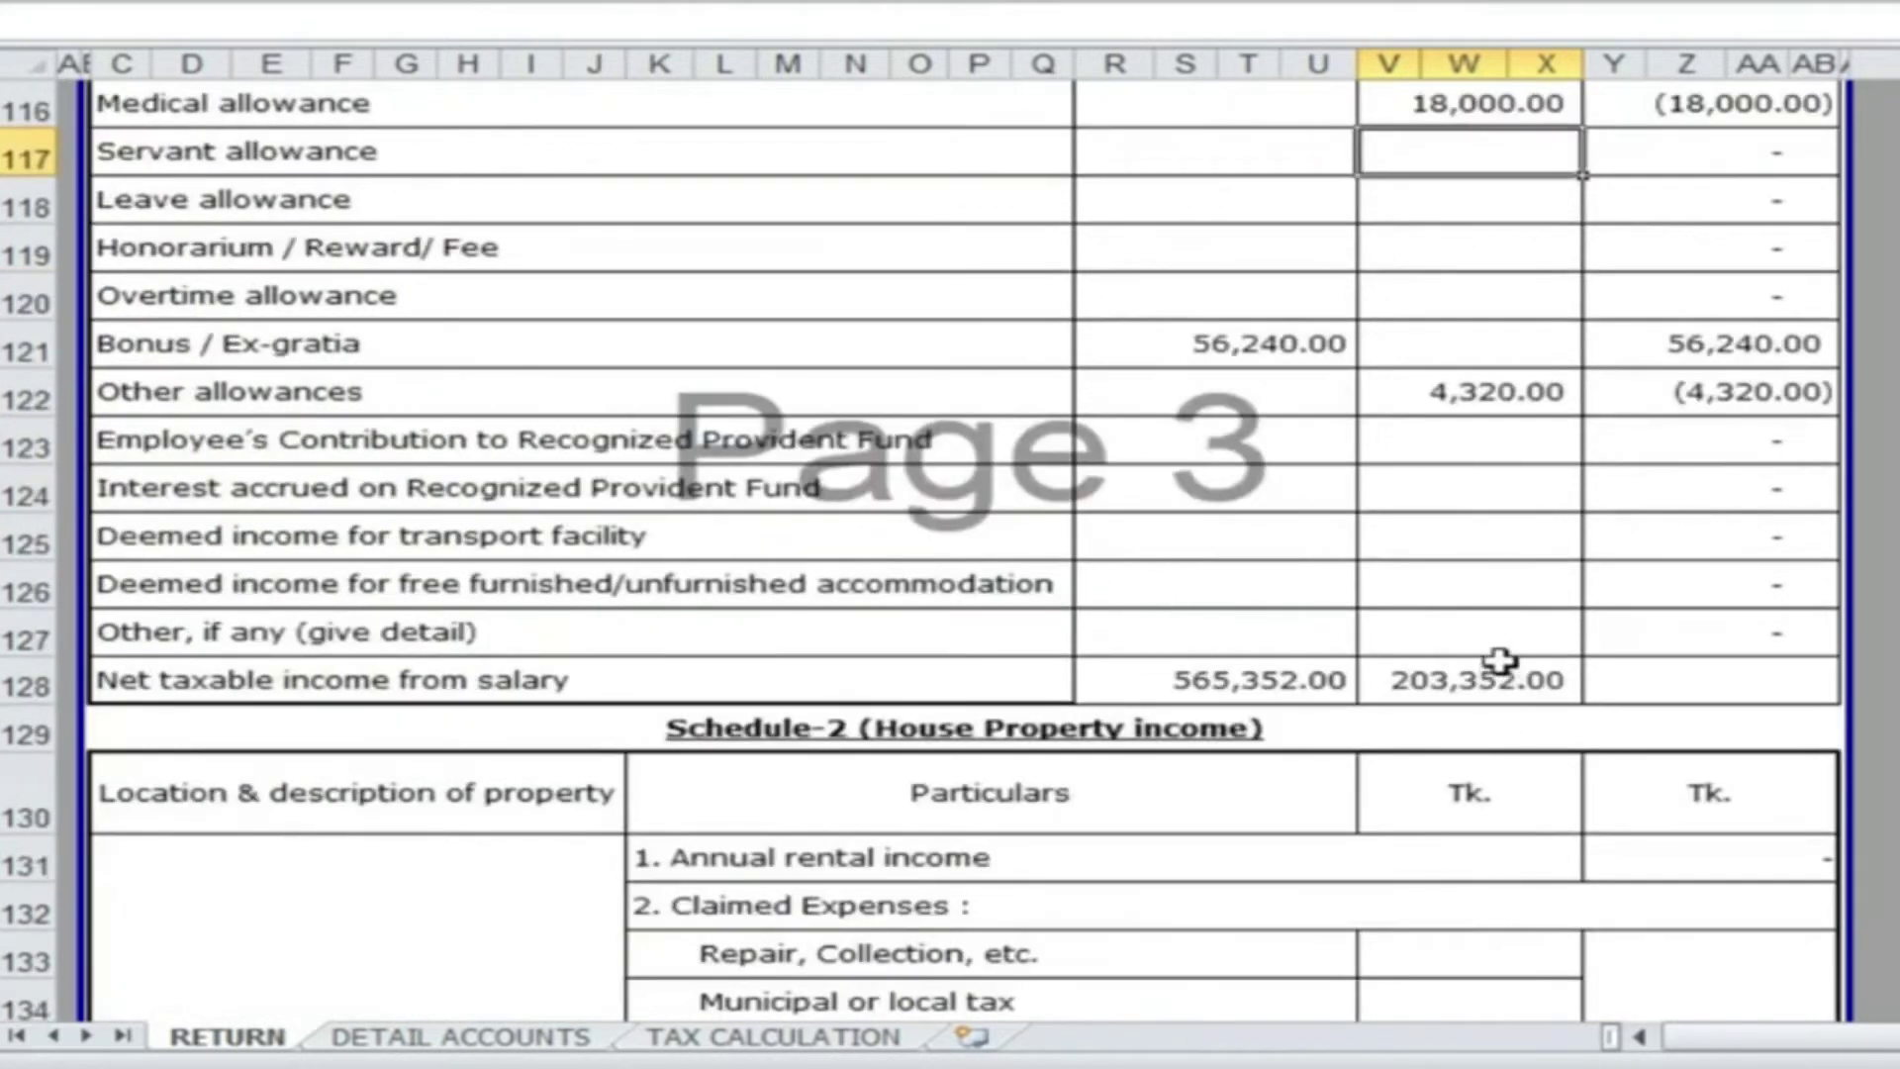
scroll(1500, 660, up, 2)
scroll(1502, 661, down, 2)
scroll(1505, 657, up, 2)
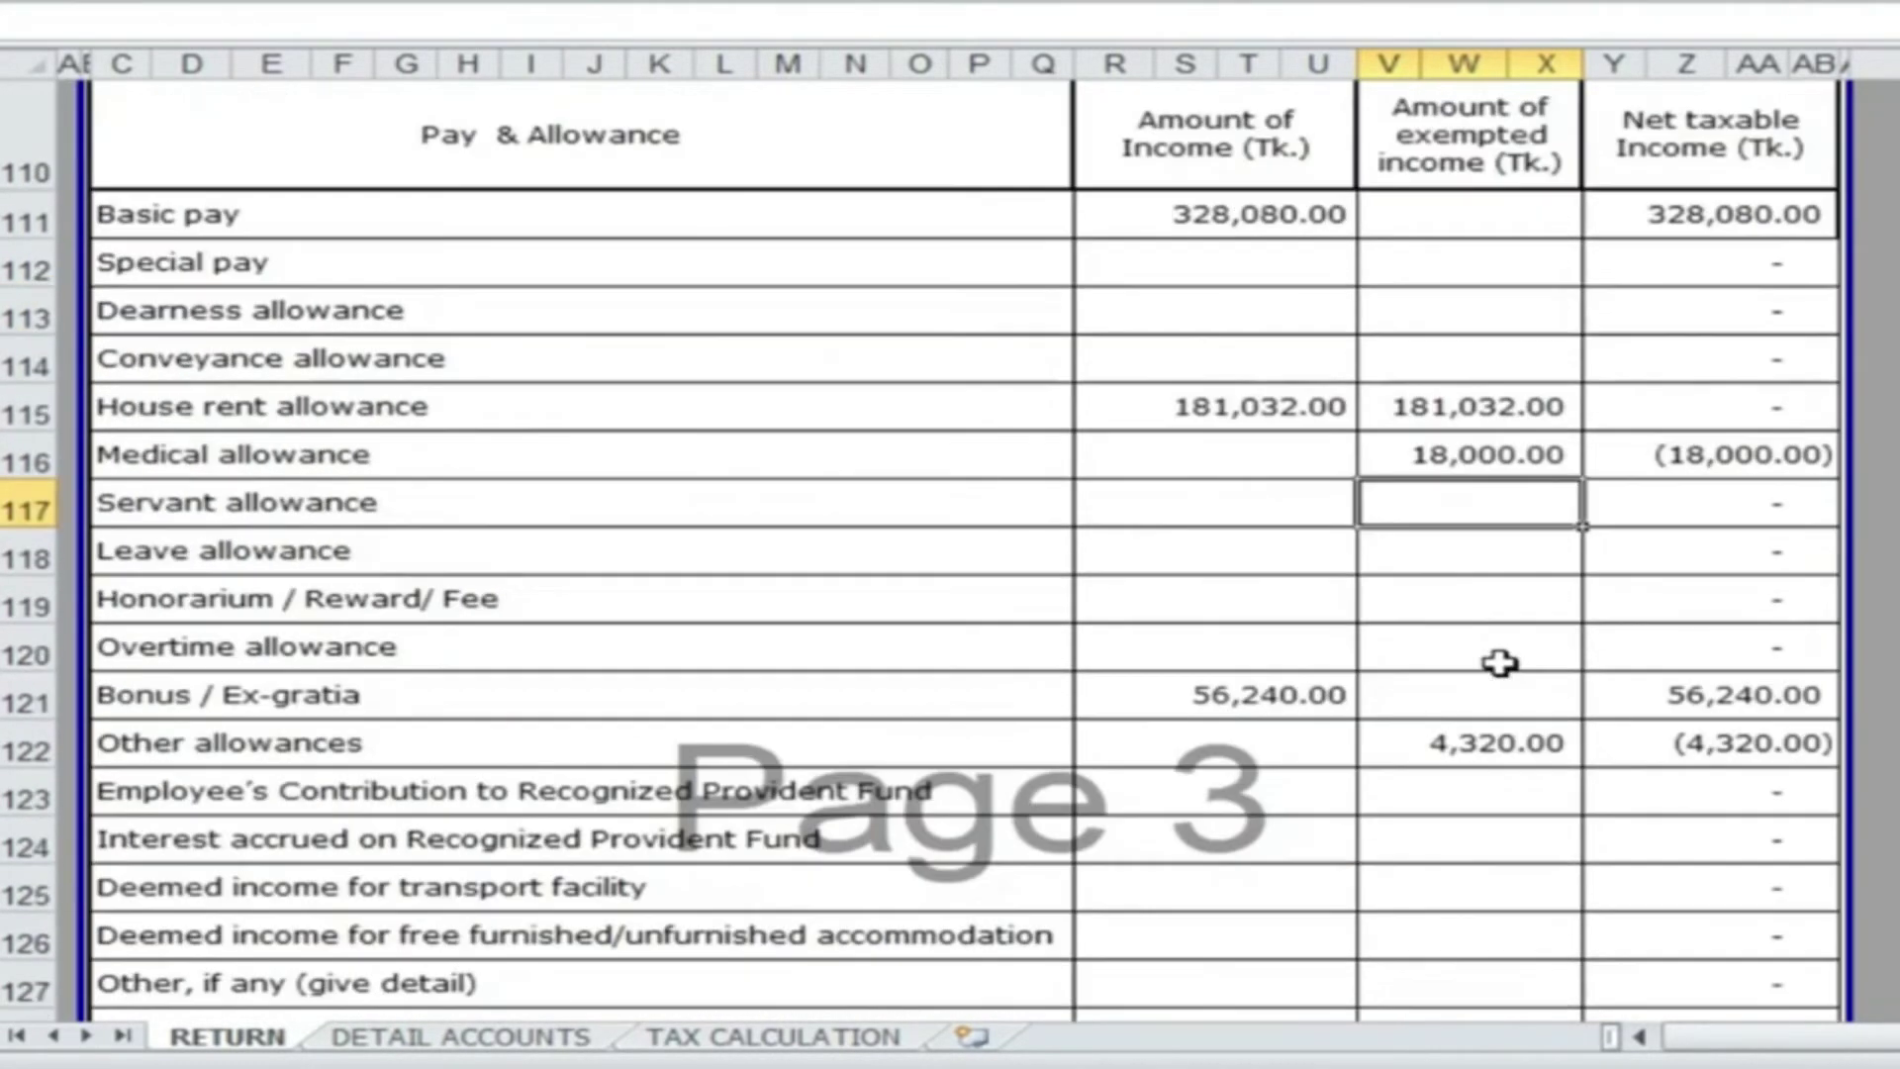
scroll(1484, 623, down, 1)
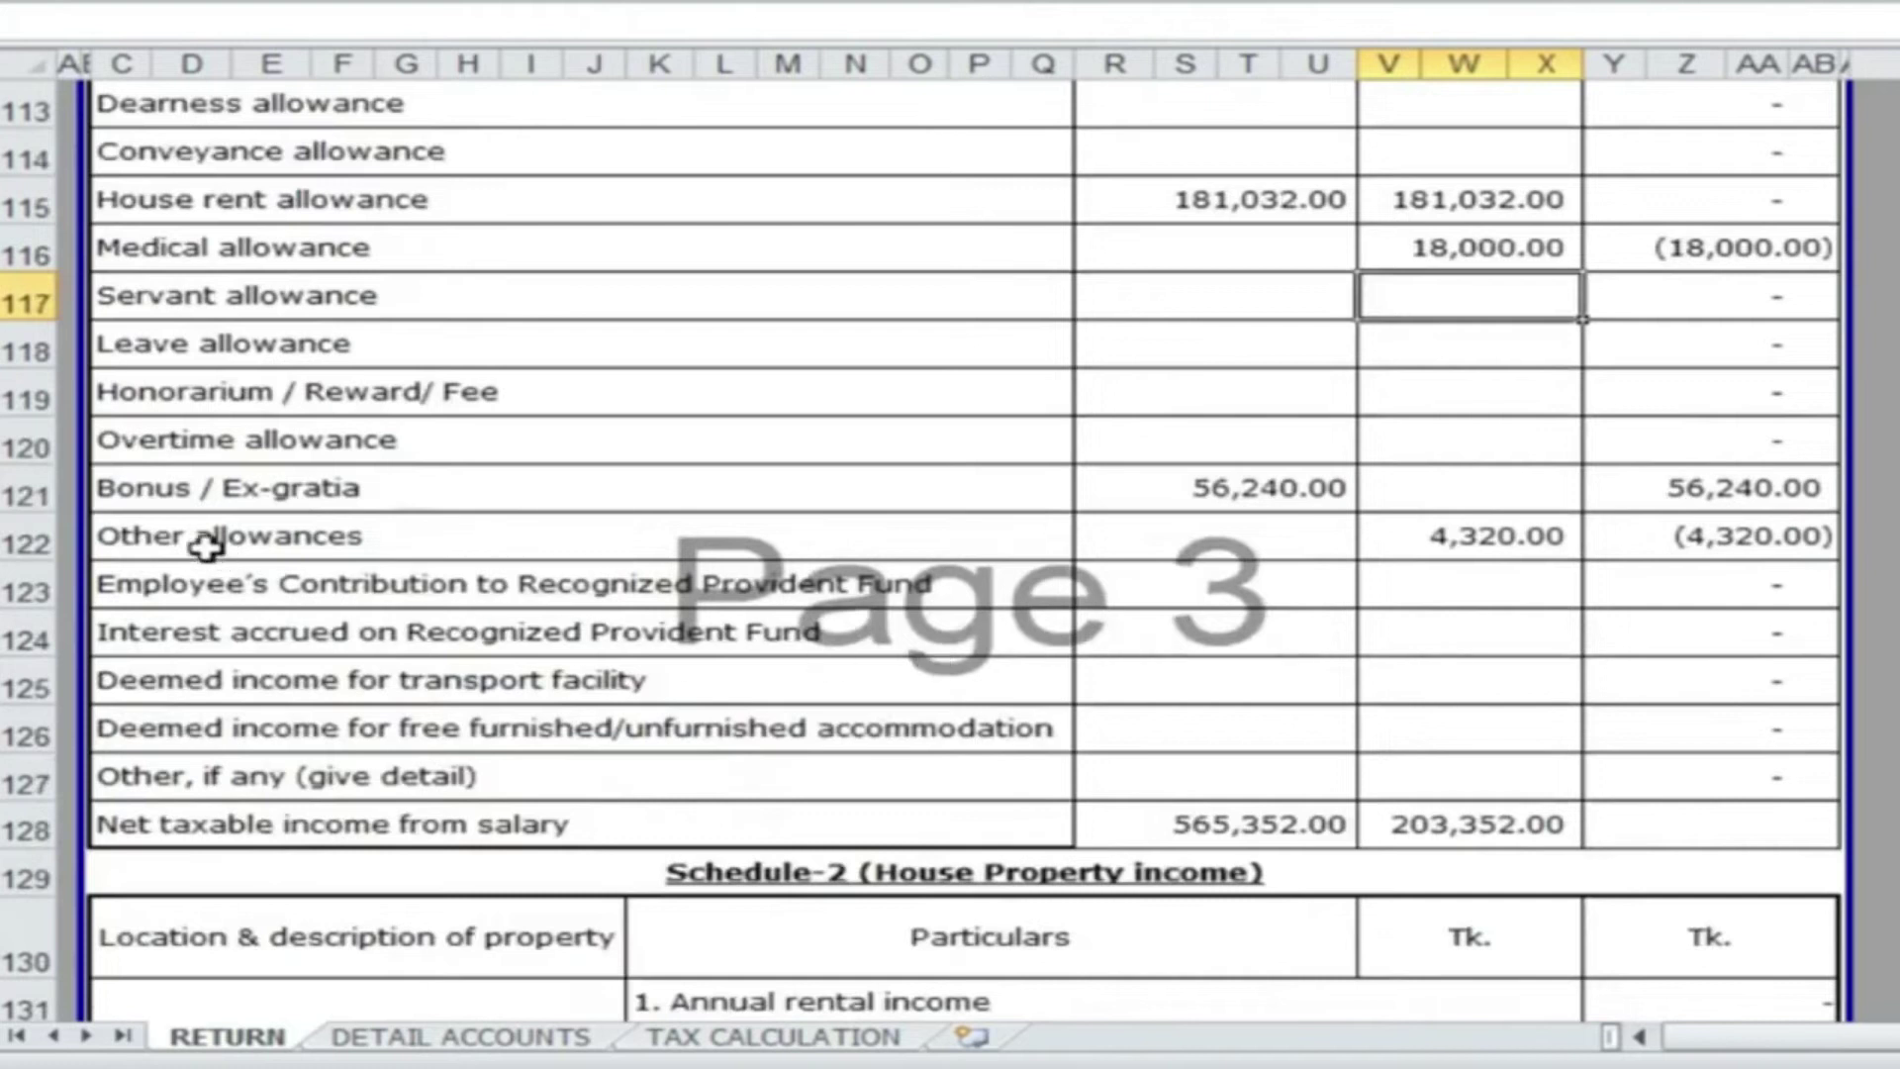
scroll(1505, 505, up, 1)
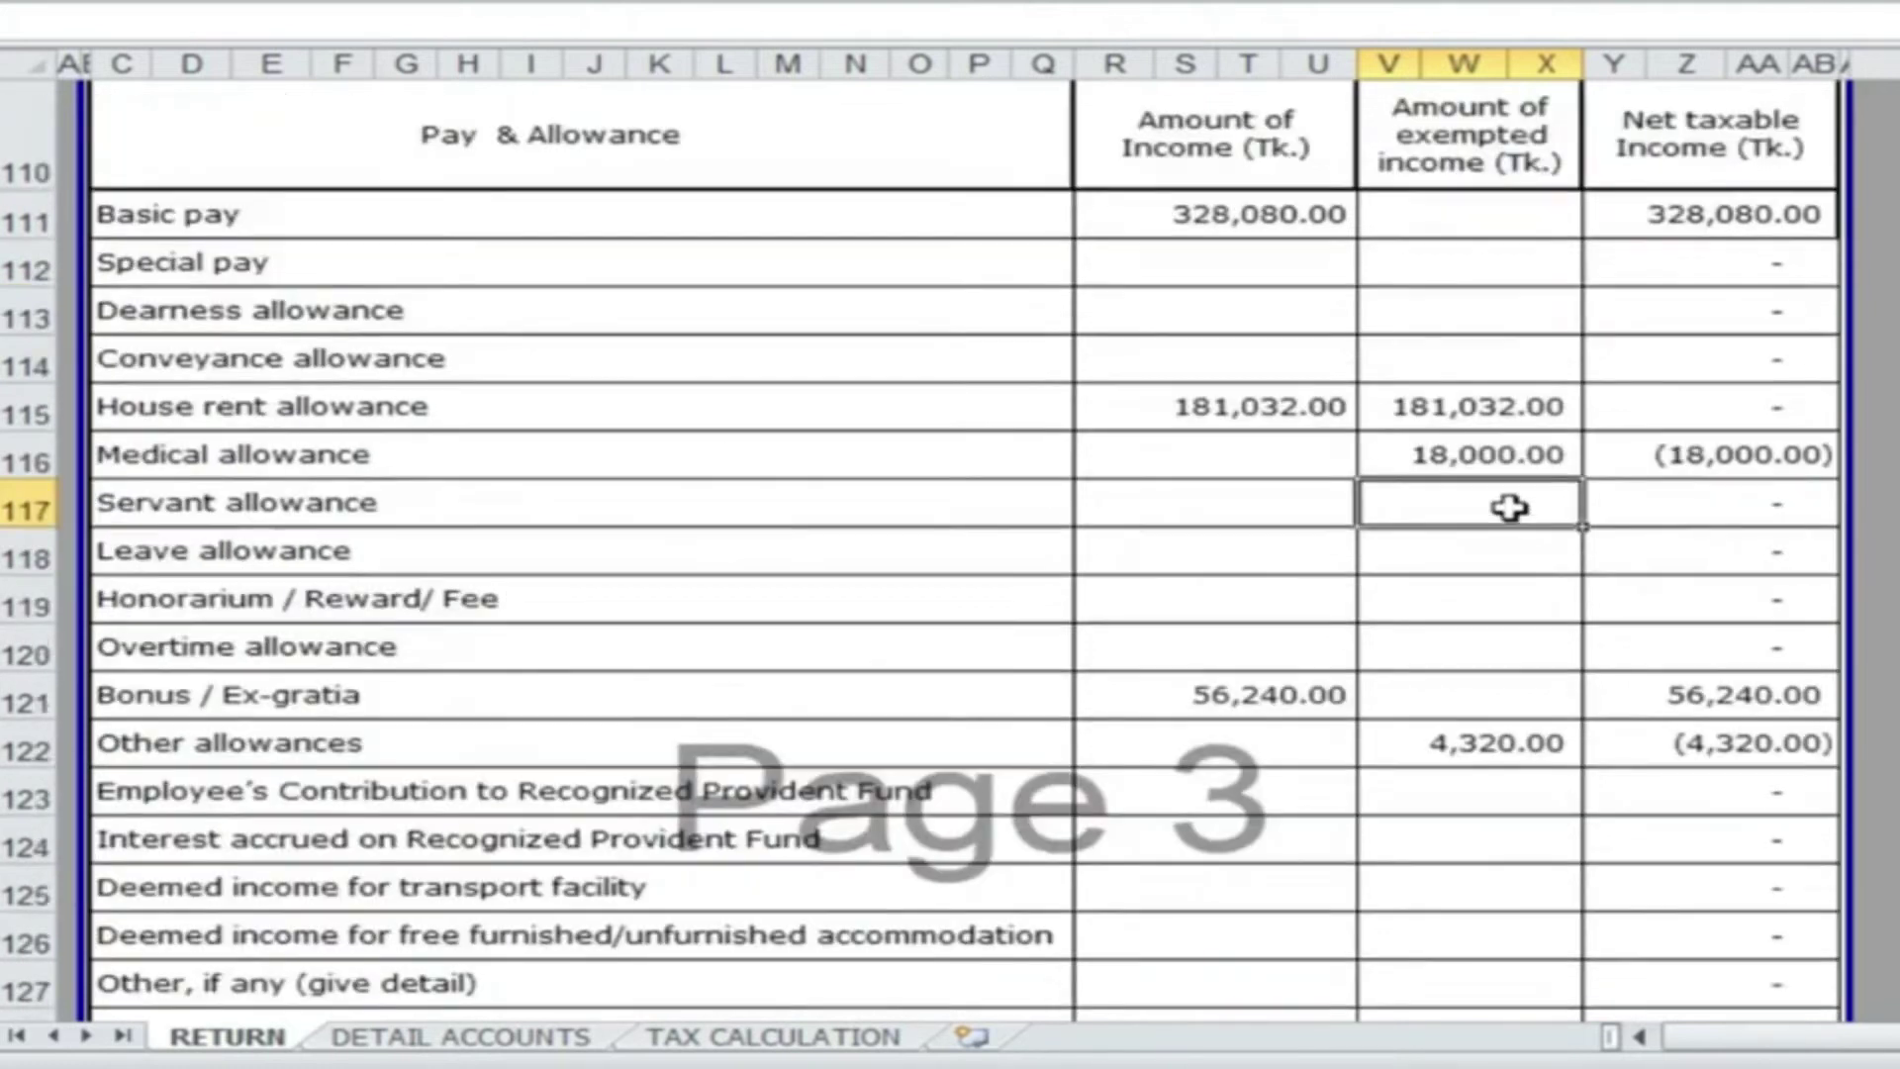
scroll(1475, 756, down, 2)
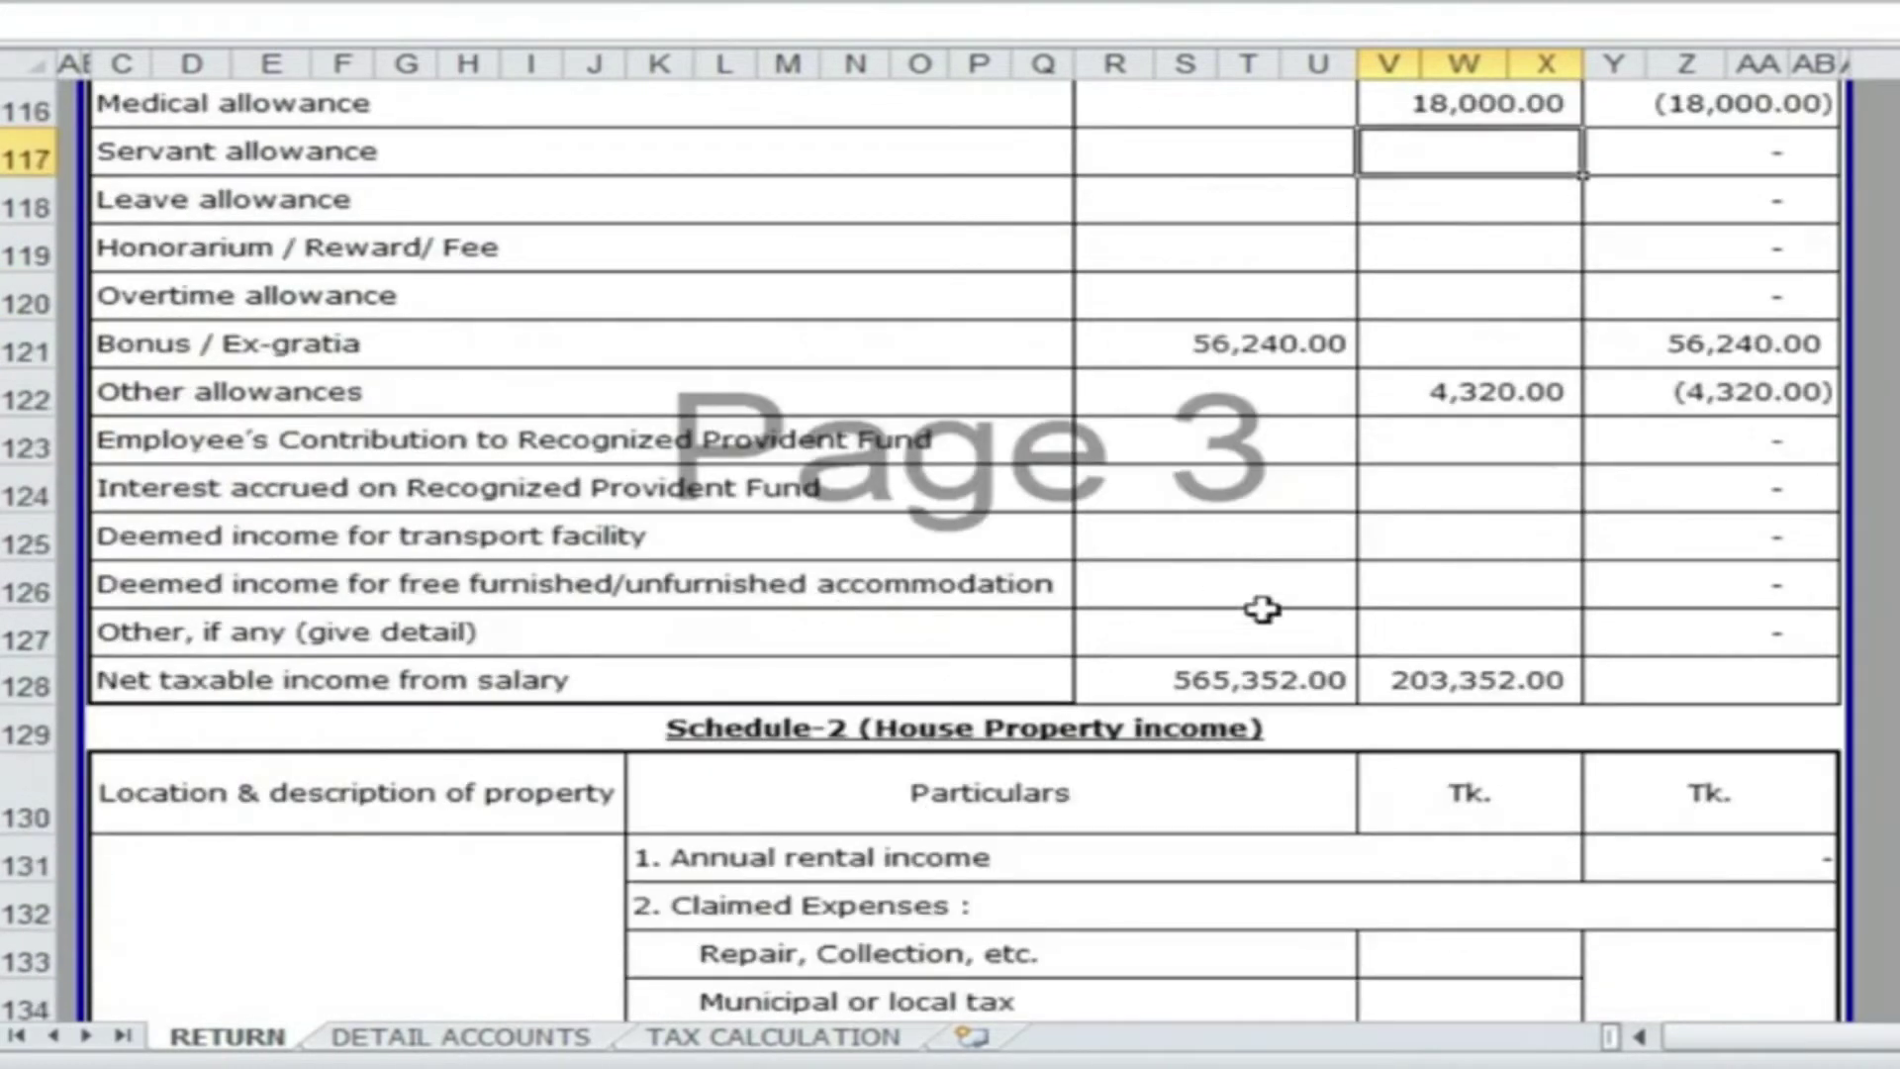
- Switch to the salary statement image, examine its monthly pay and allowance columns and totals, and return to the tax return sheet
key(alt+Tab)
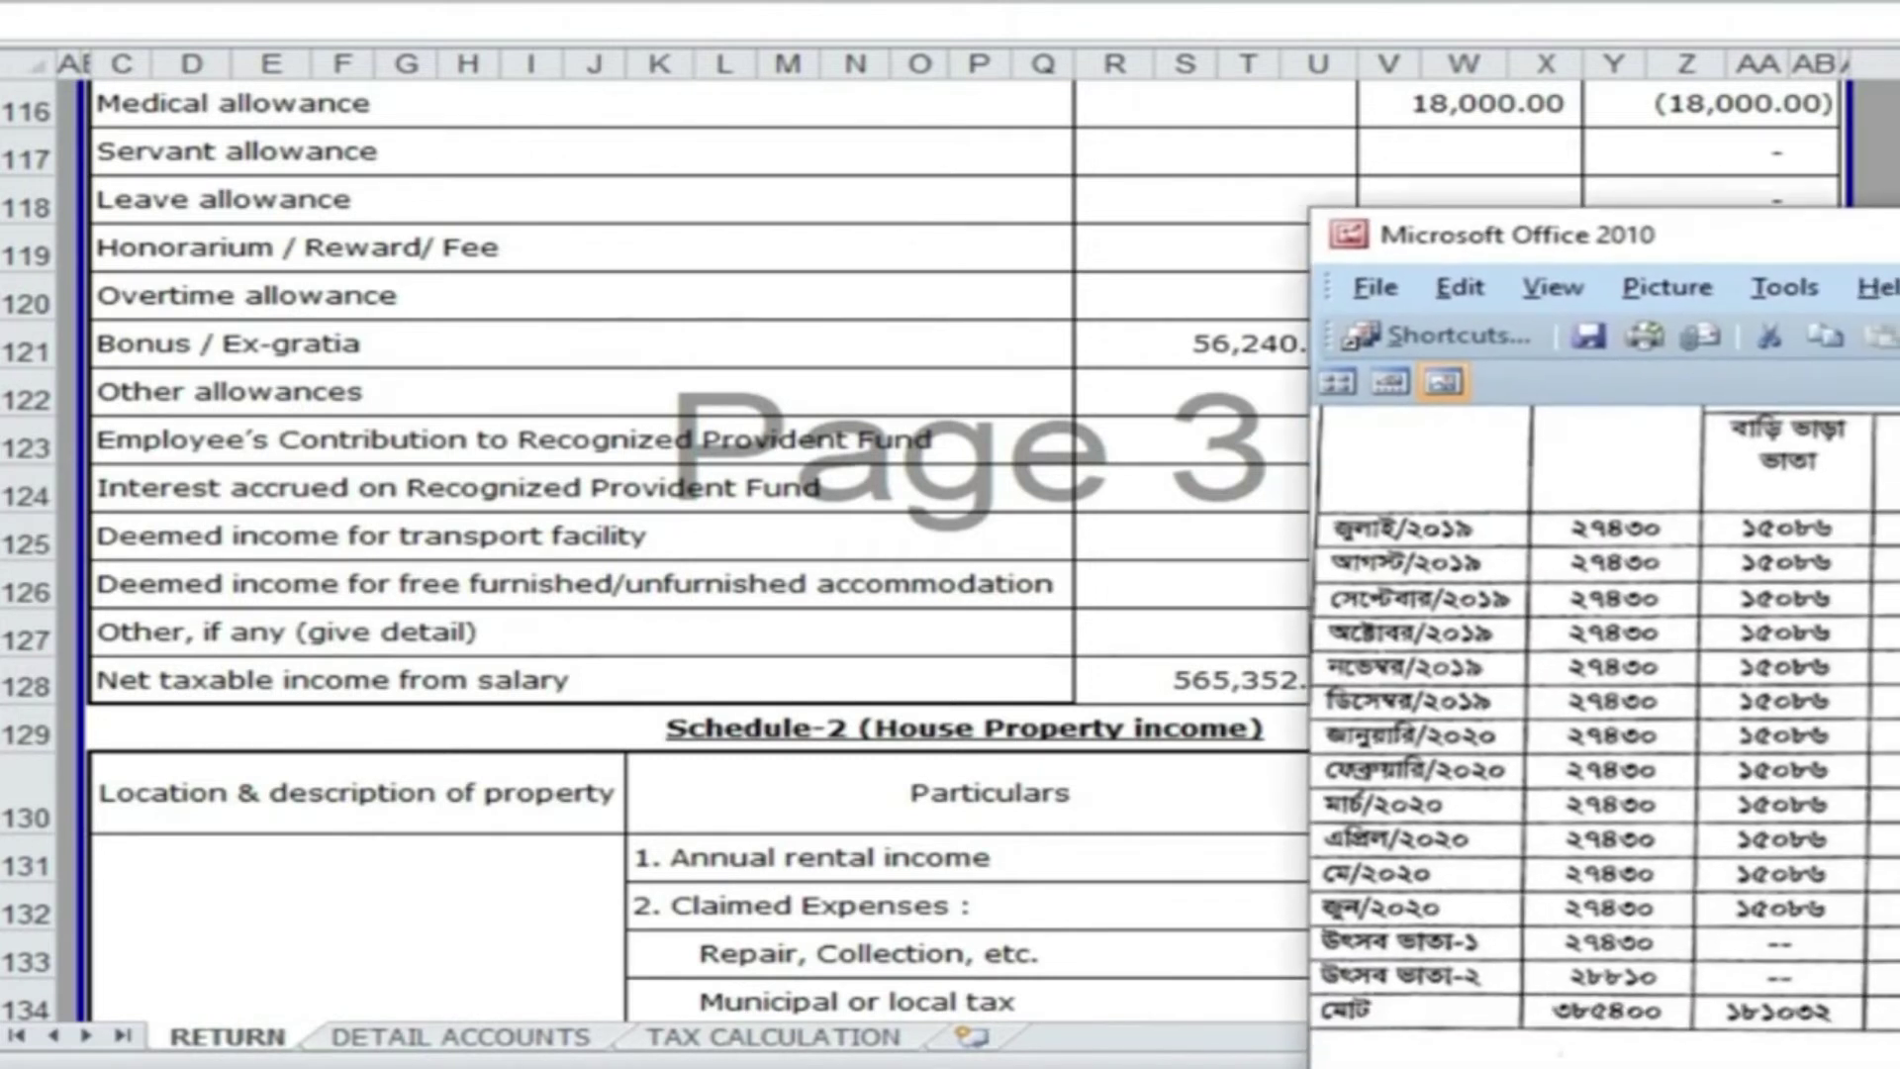
drag(1899, 673, 1859, 673)
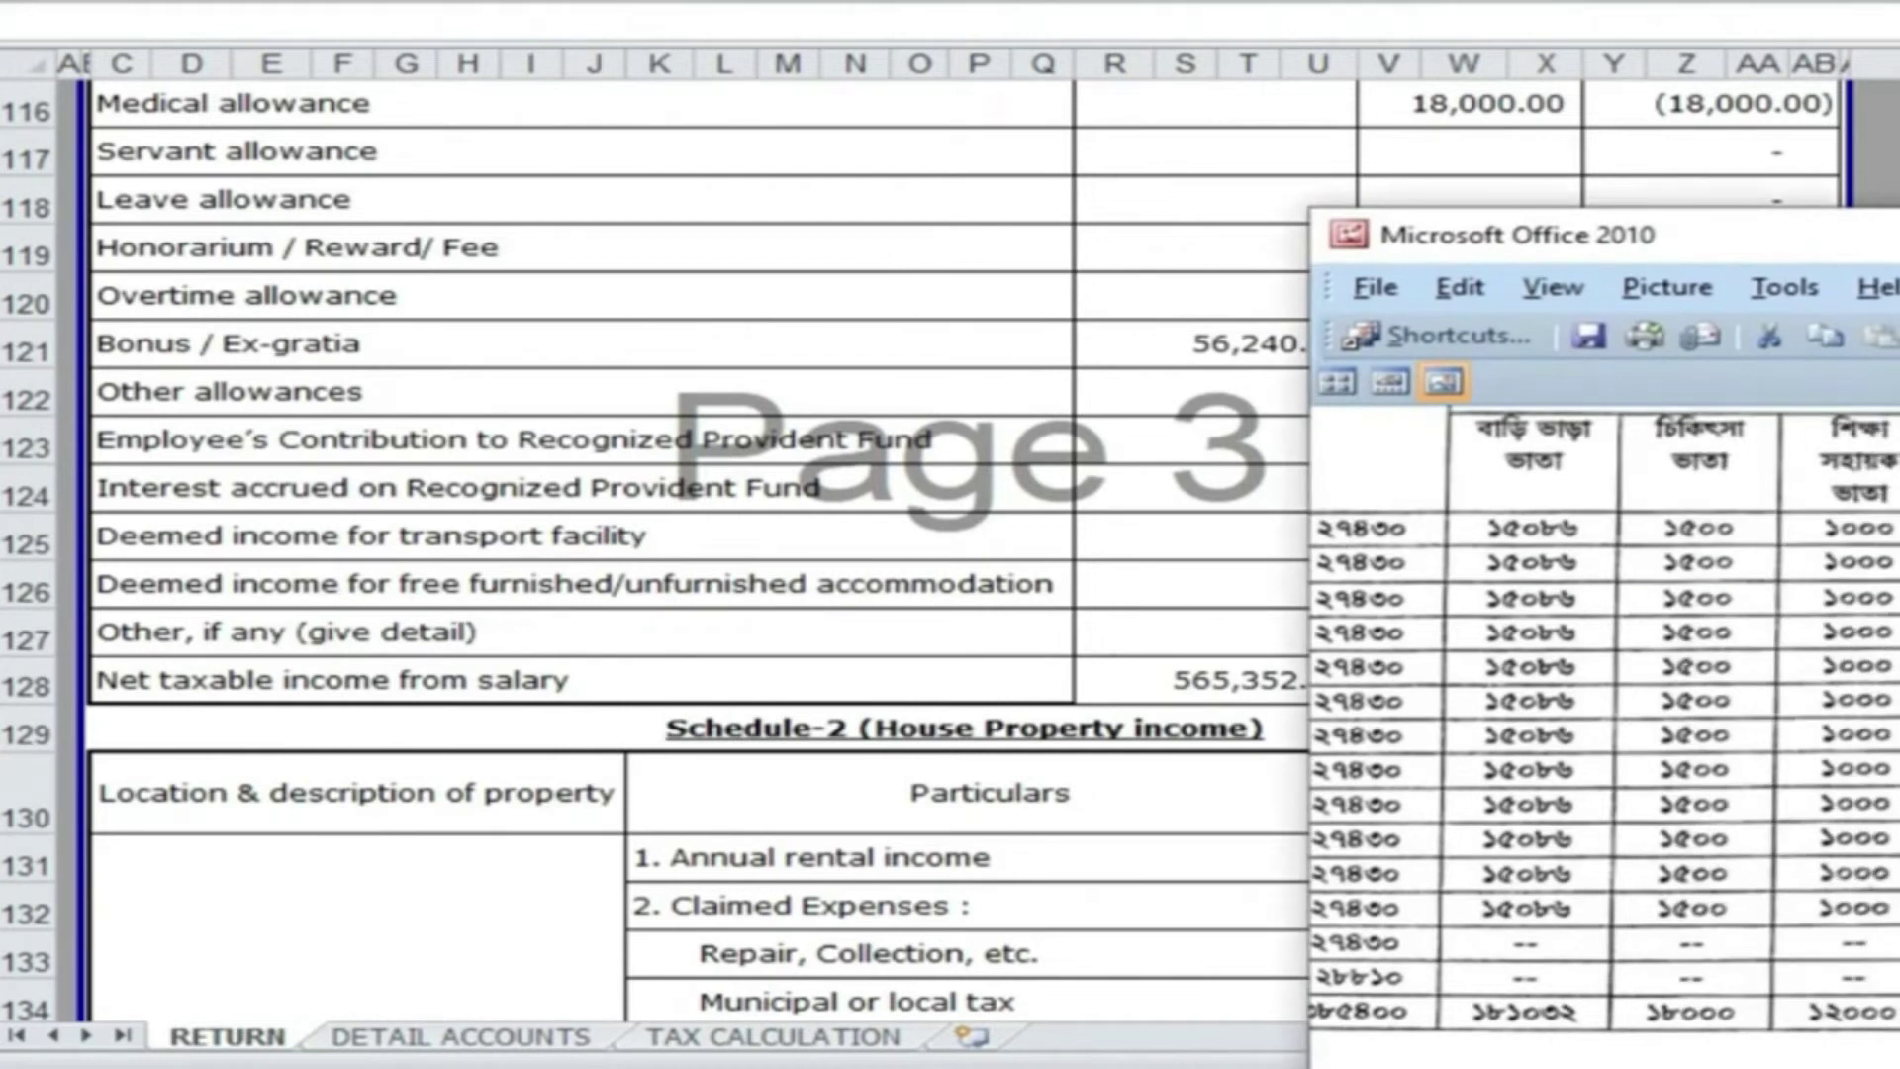
drag(1870, 798, 1524, 809)
drag(1484, 234, 1775, 124)
drag(1891, 720, 1897, 831)
scroll(1749, 612, left, 3)
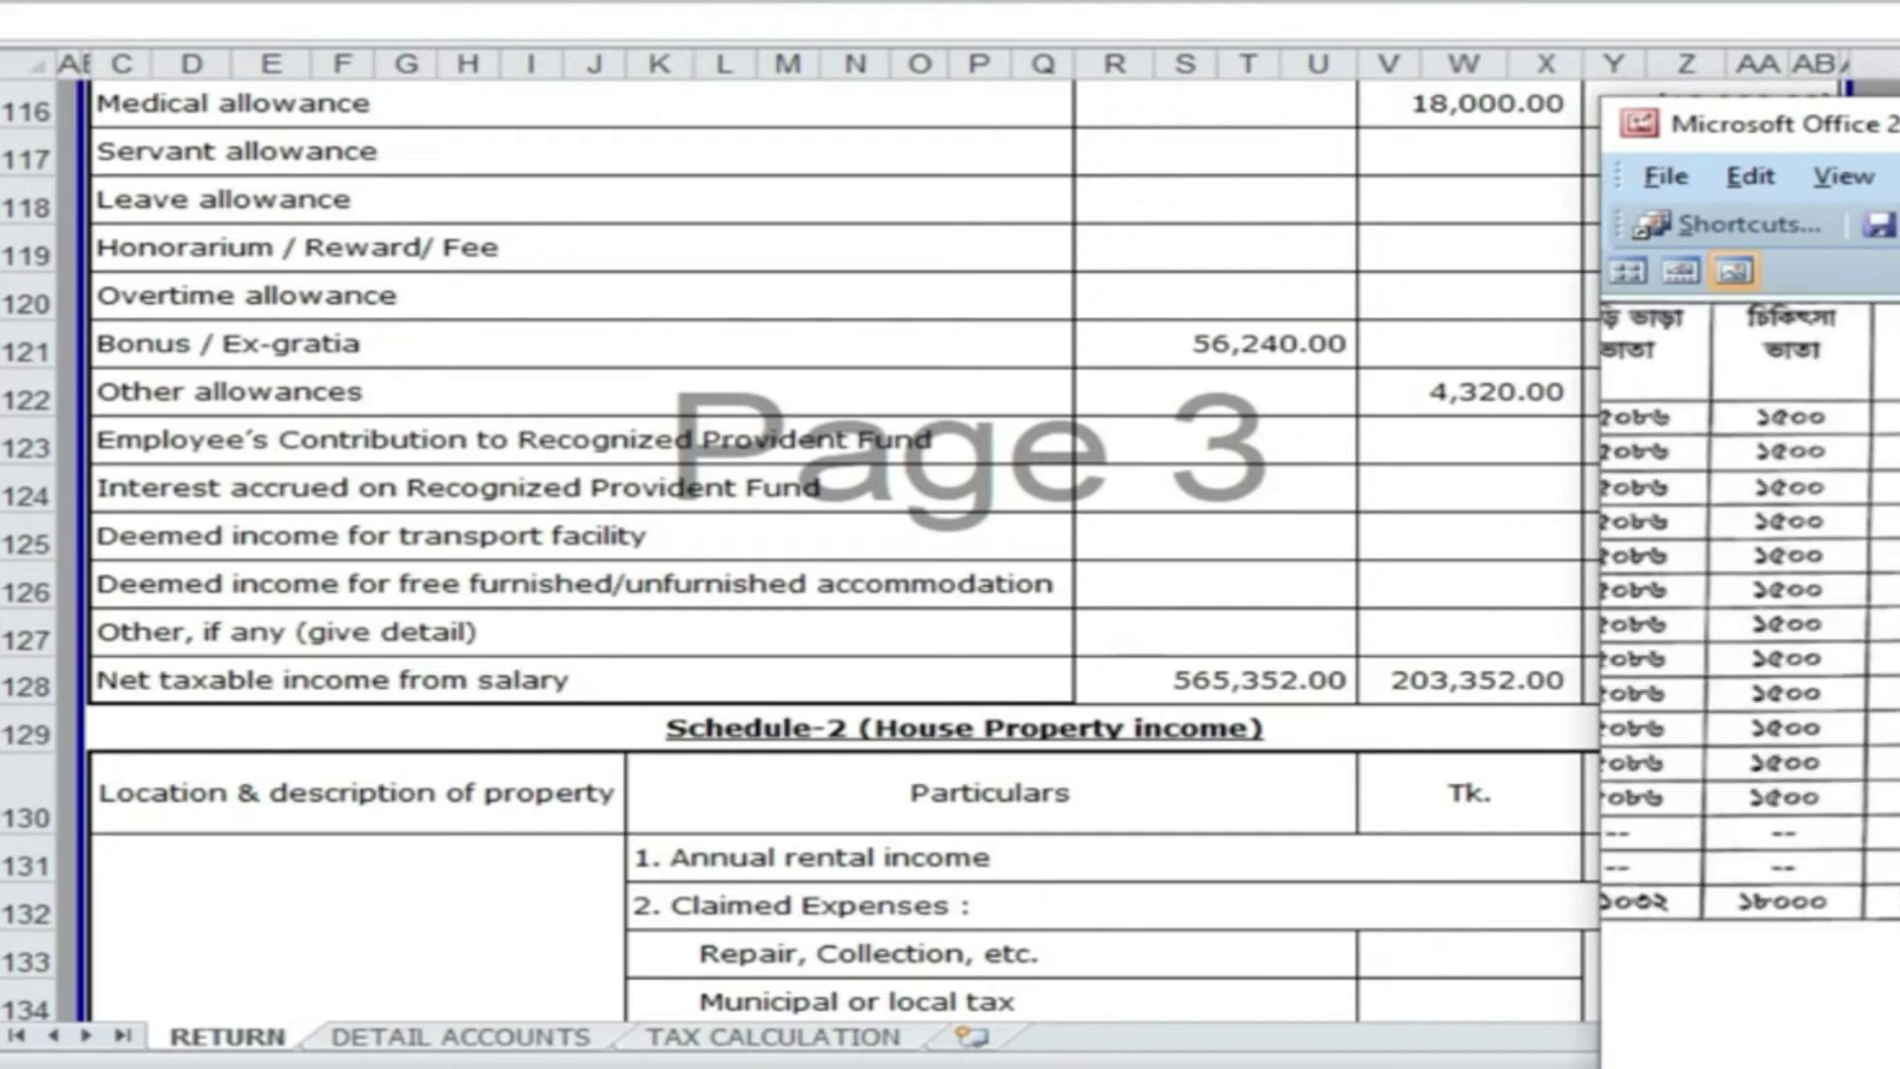
scroll(1748, 608, left, 3)
scroll(1647, 885, left, 3)
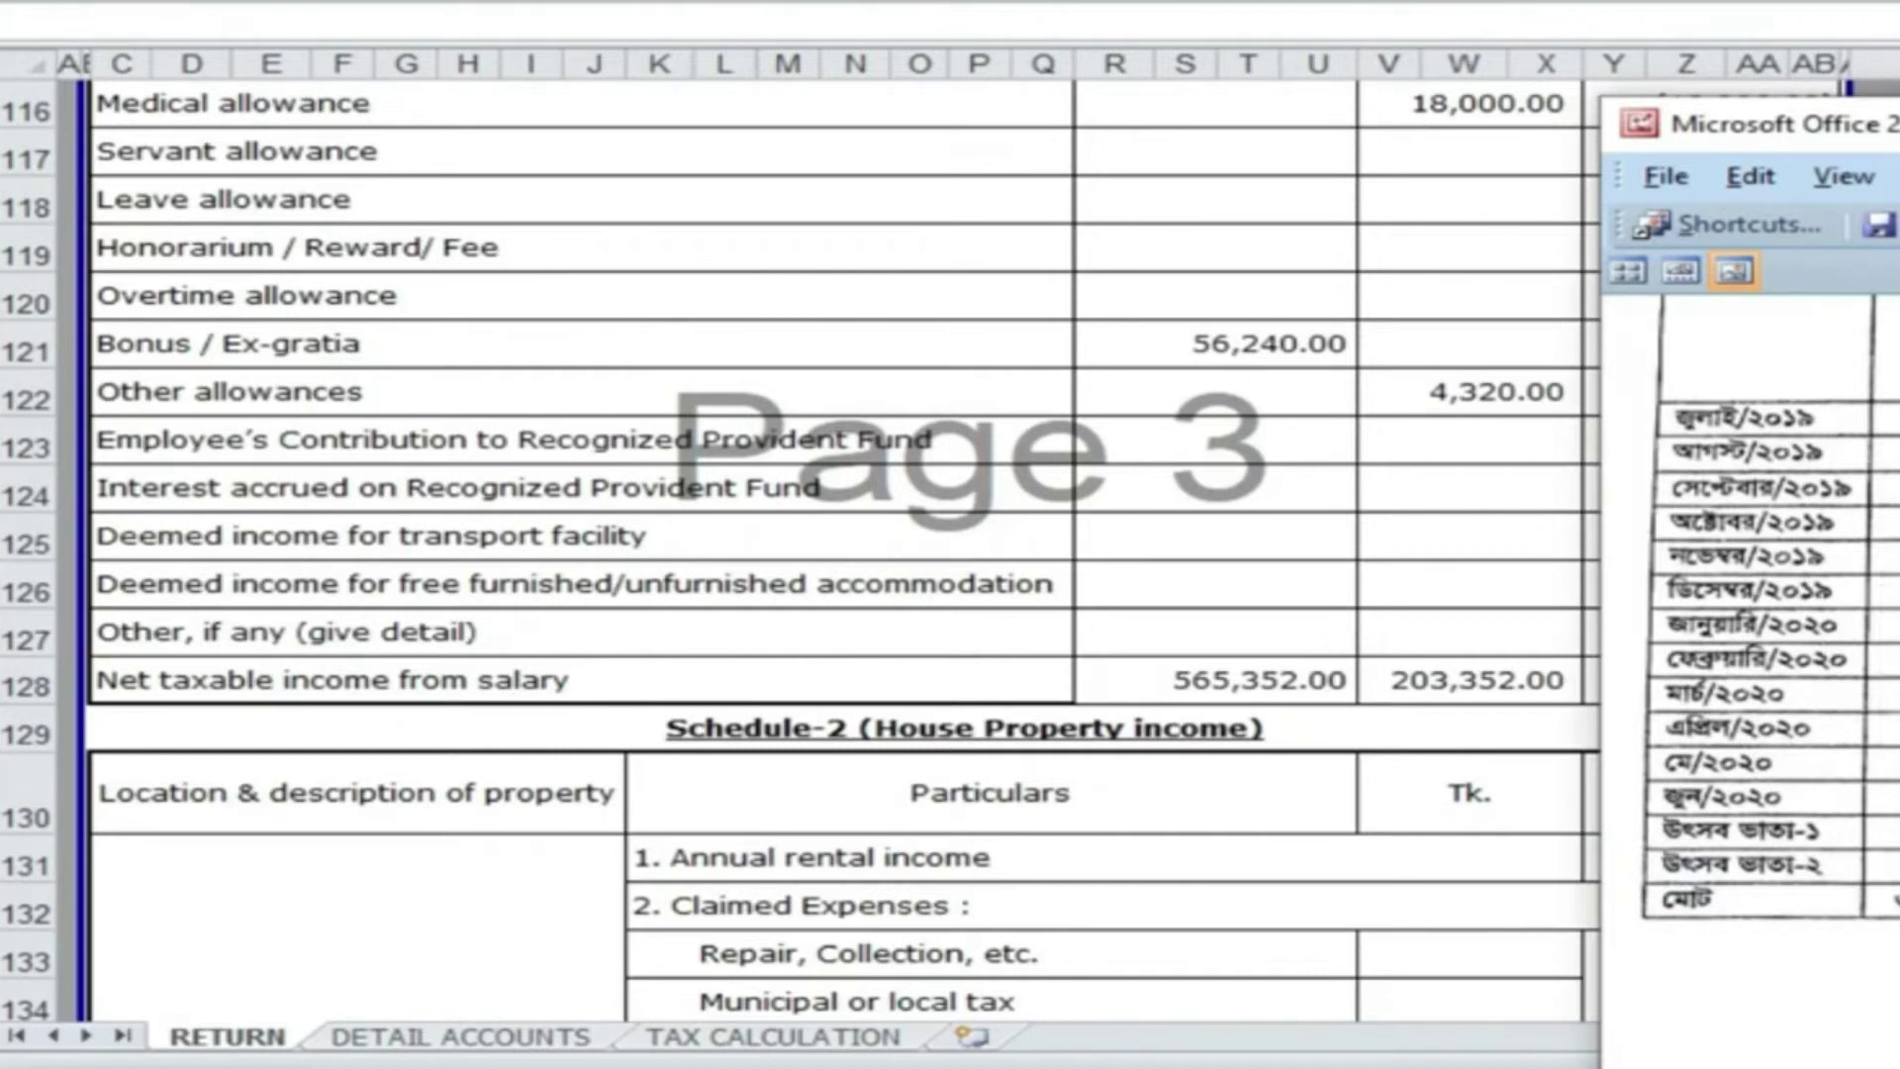
drag(1742, 123, 1154, 194)
click(1469, 150)
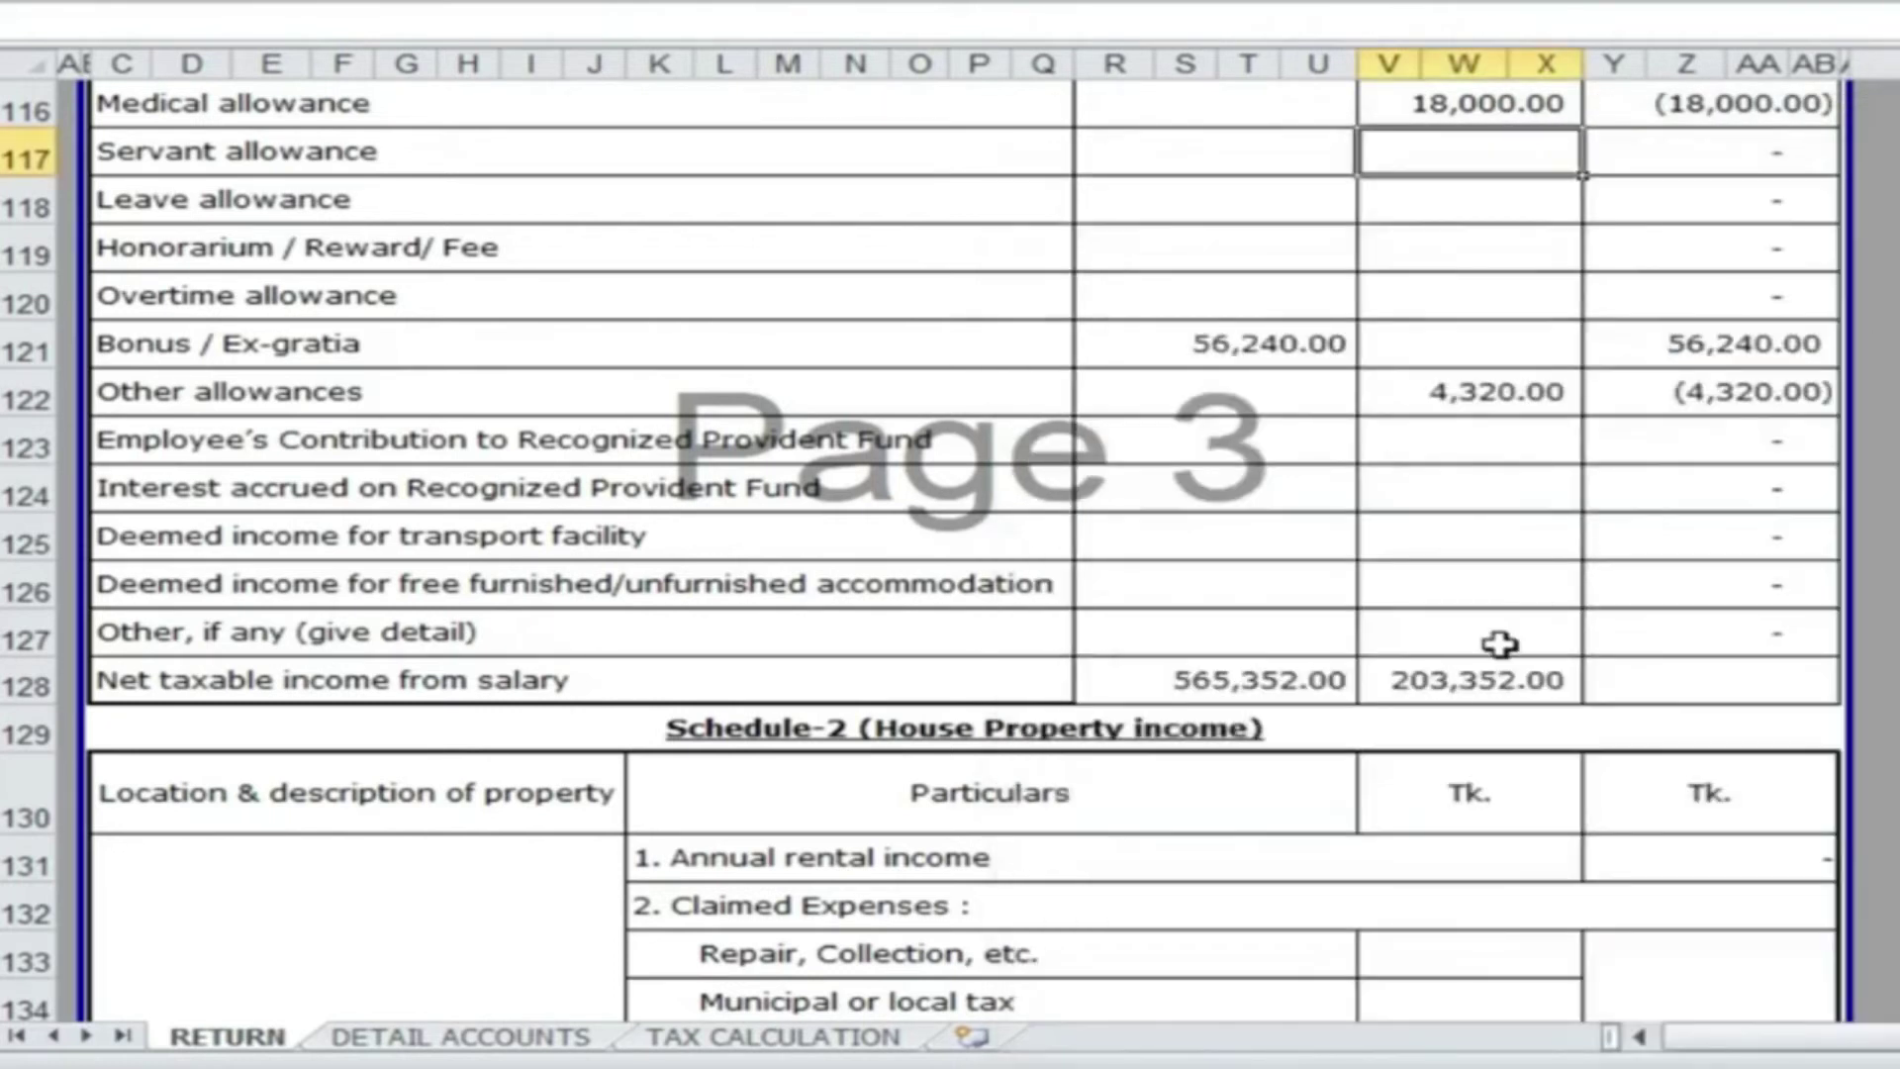
- Examine the assessee details and the Statement of income heads on the RETURN sheet, and bring the salary statement image back up
scroll(1501, 645, up, 15)
scroll(1485, 695, up, 20)
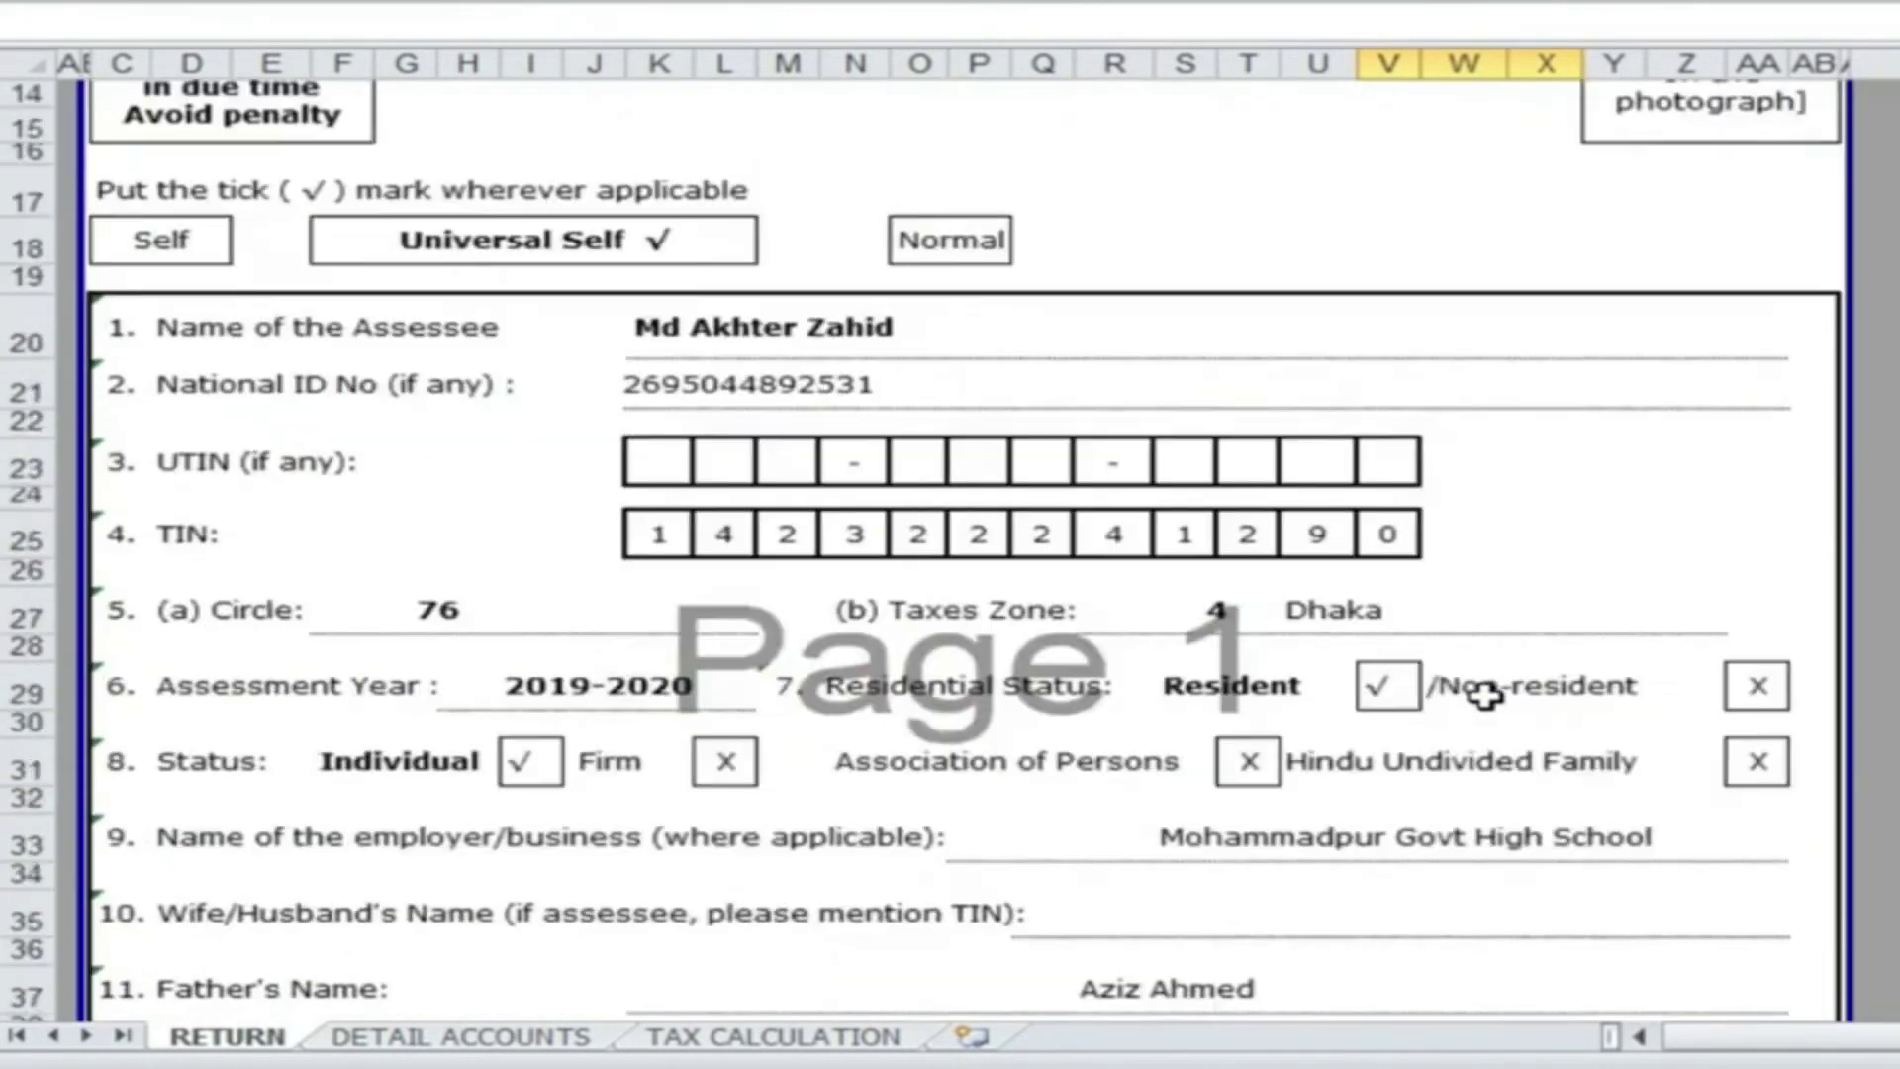
scroll(1484, 695, down, 9)
scroll(1484, 698, down, 8)
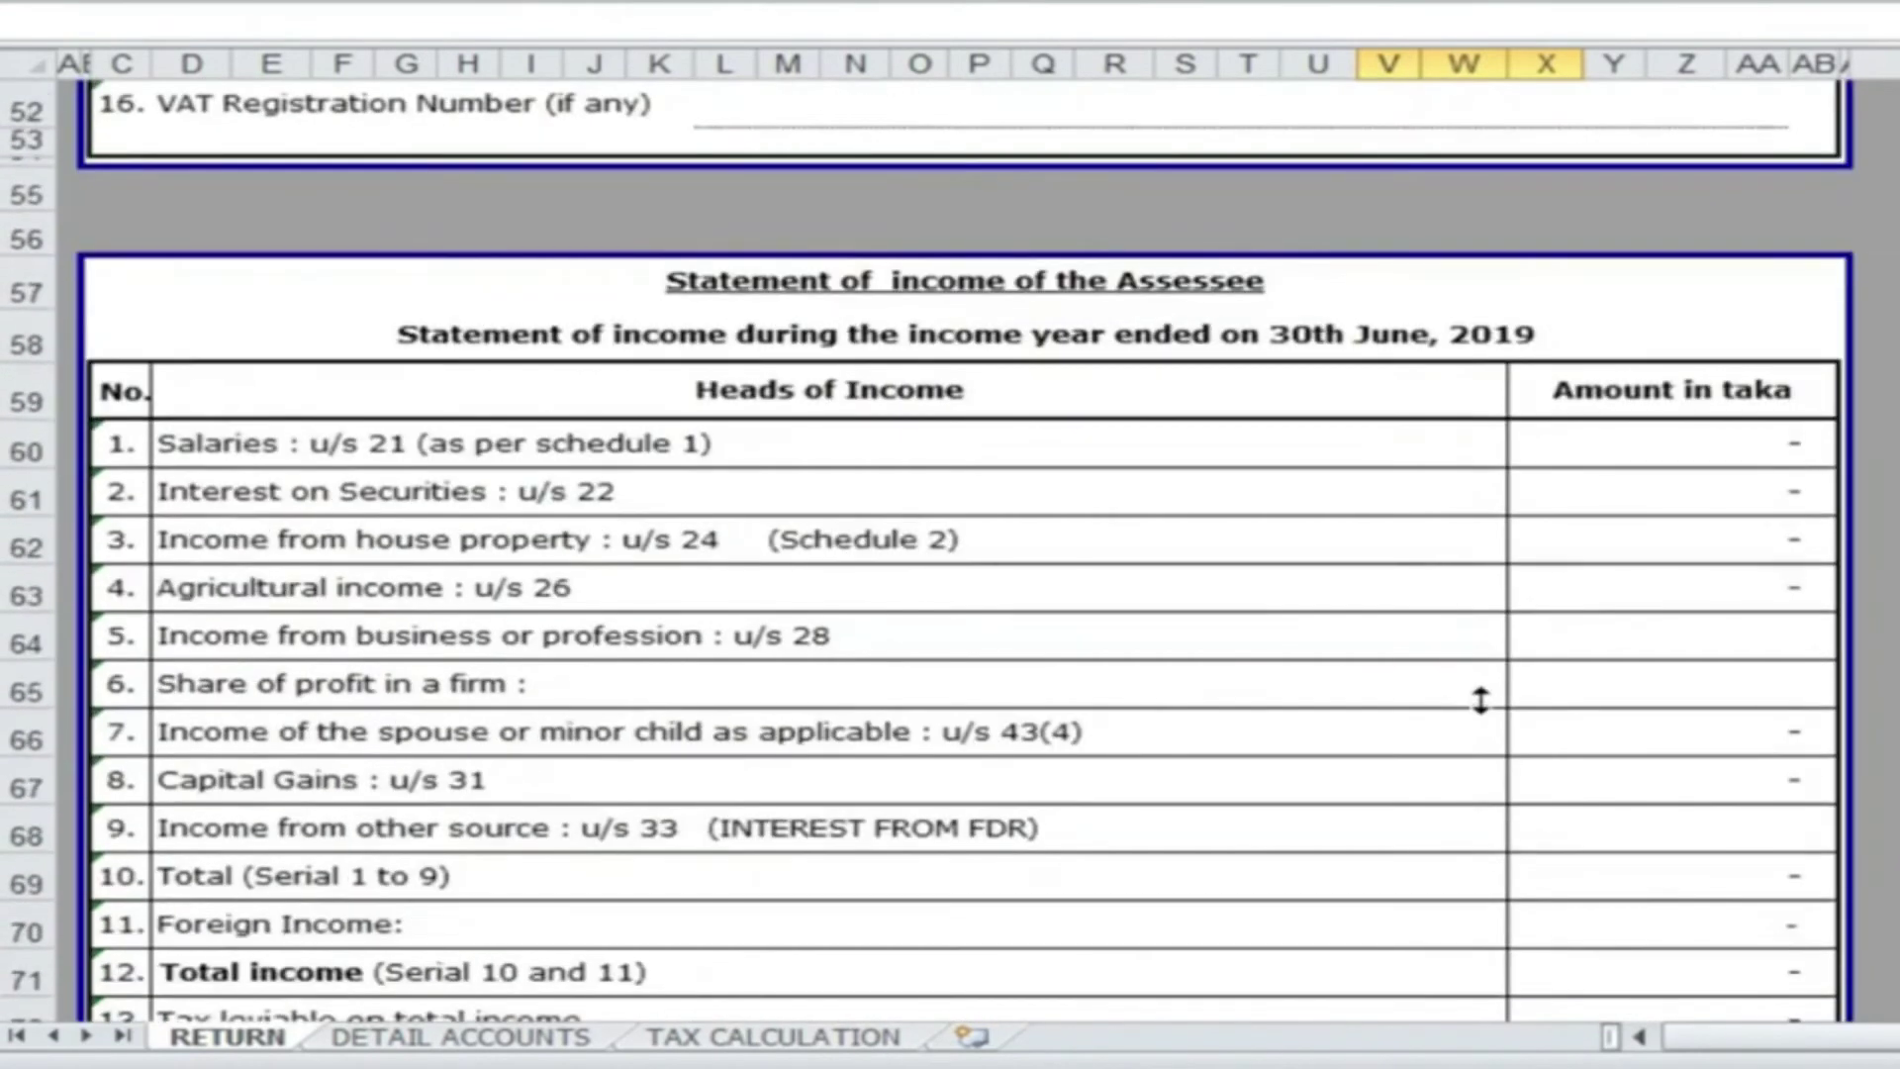
scroll(1481, 701, down, 1)
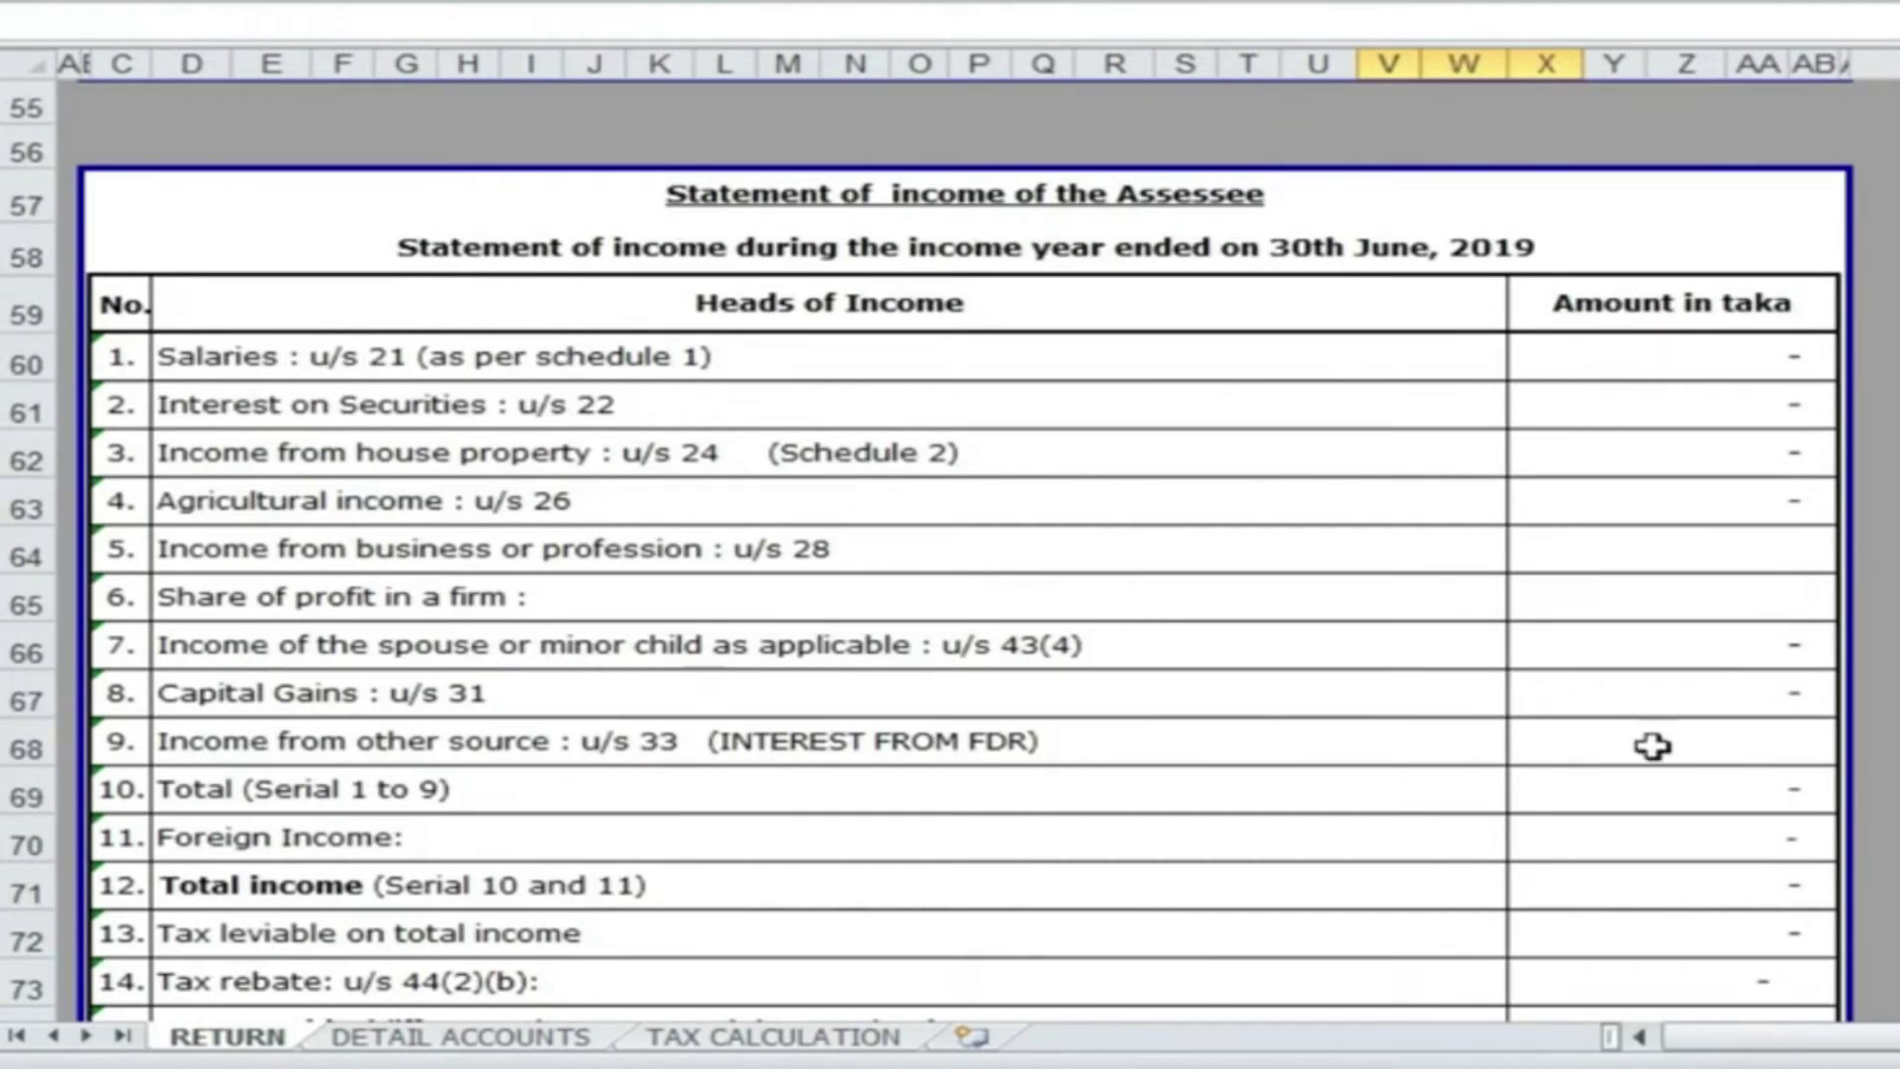
key(alt+Tab)
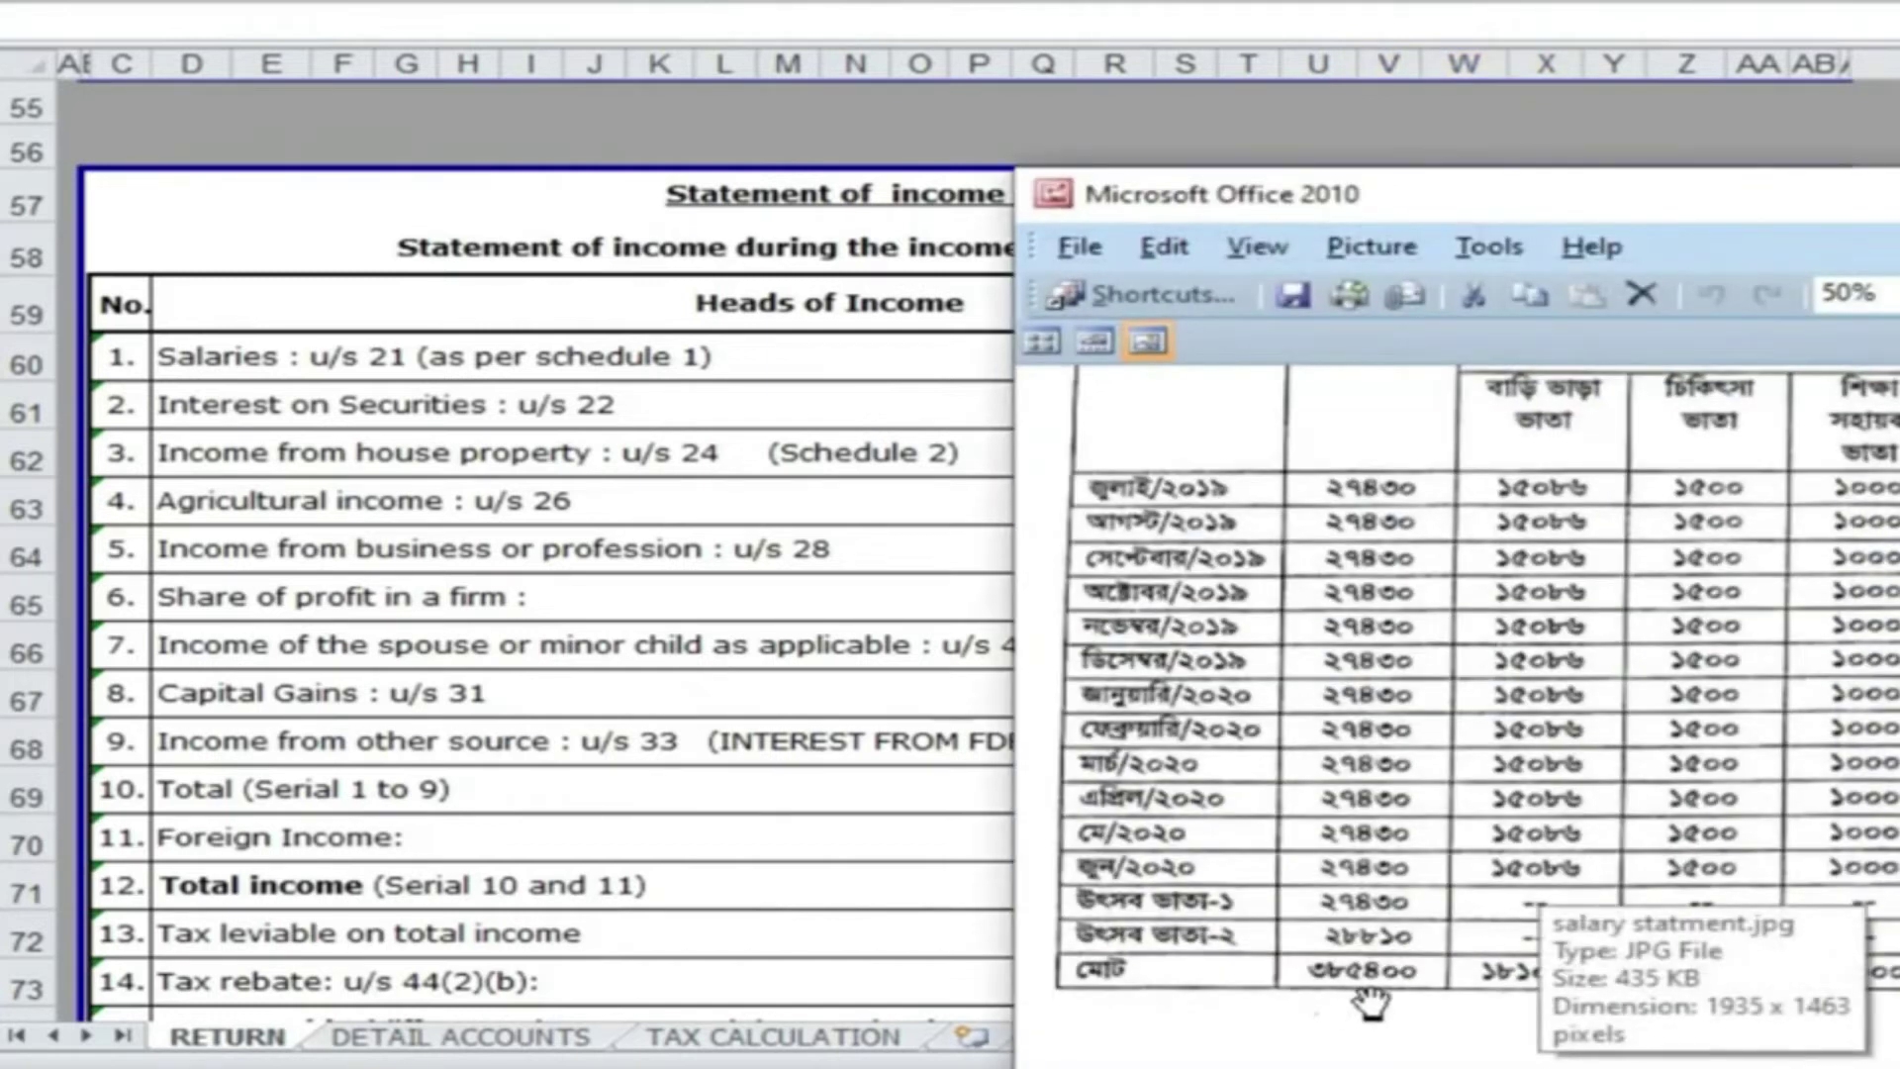
- Return to the tax return sheet and set the Salaries amount in the Statement of income to 385400
key(alt+Tab)
click(1577, 348)
text(3)
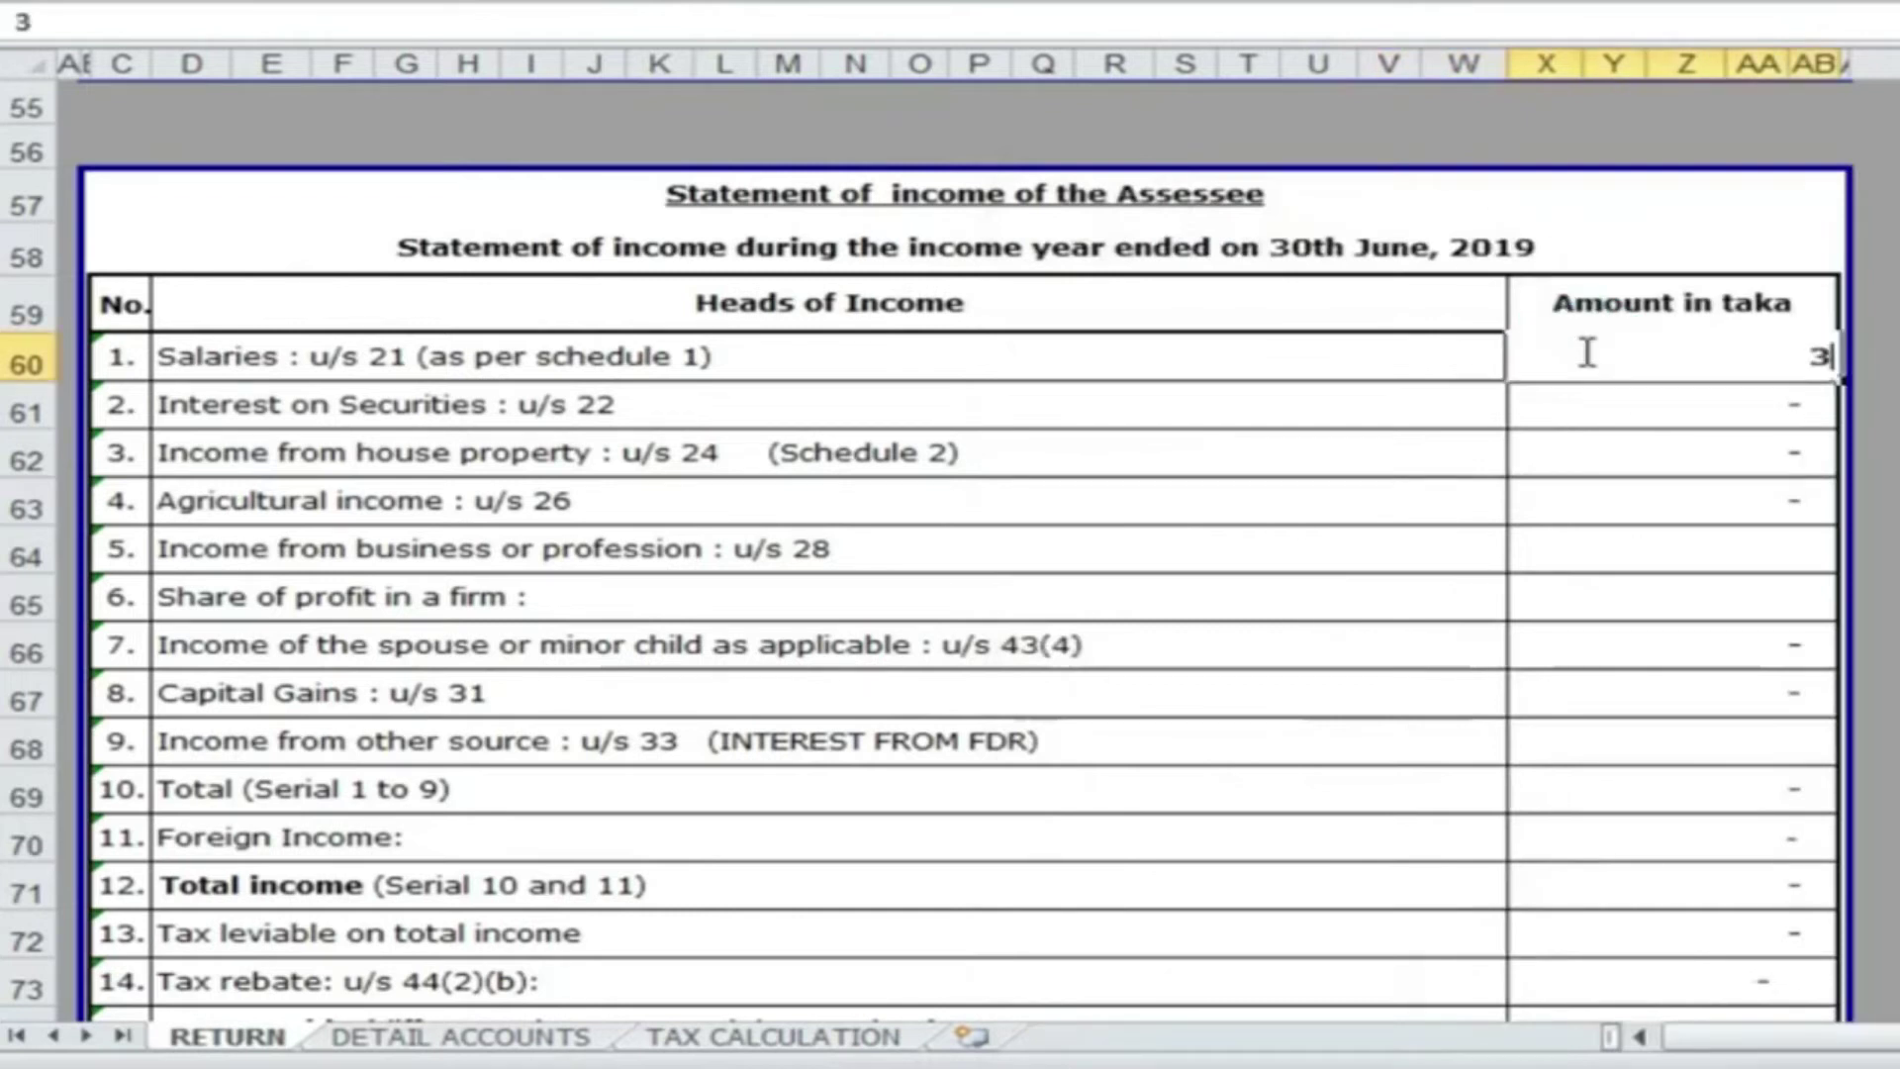
text(85)
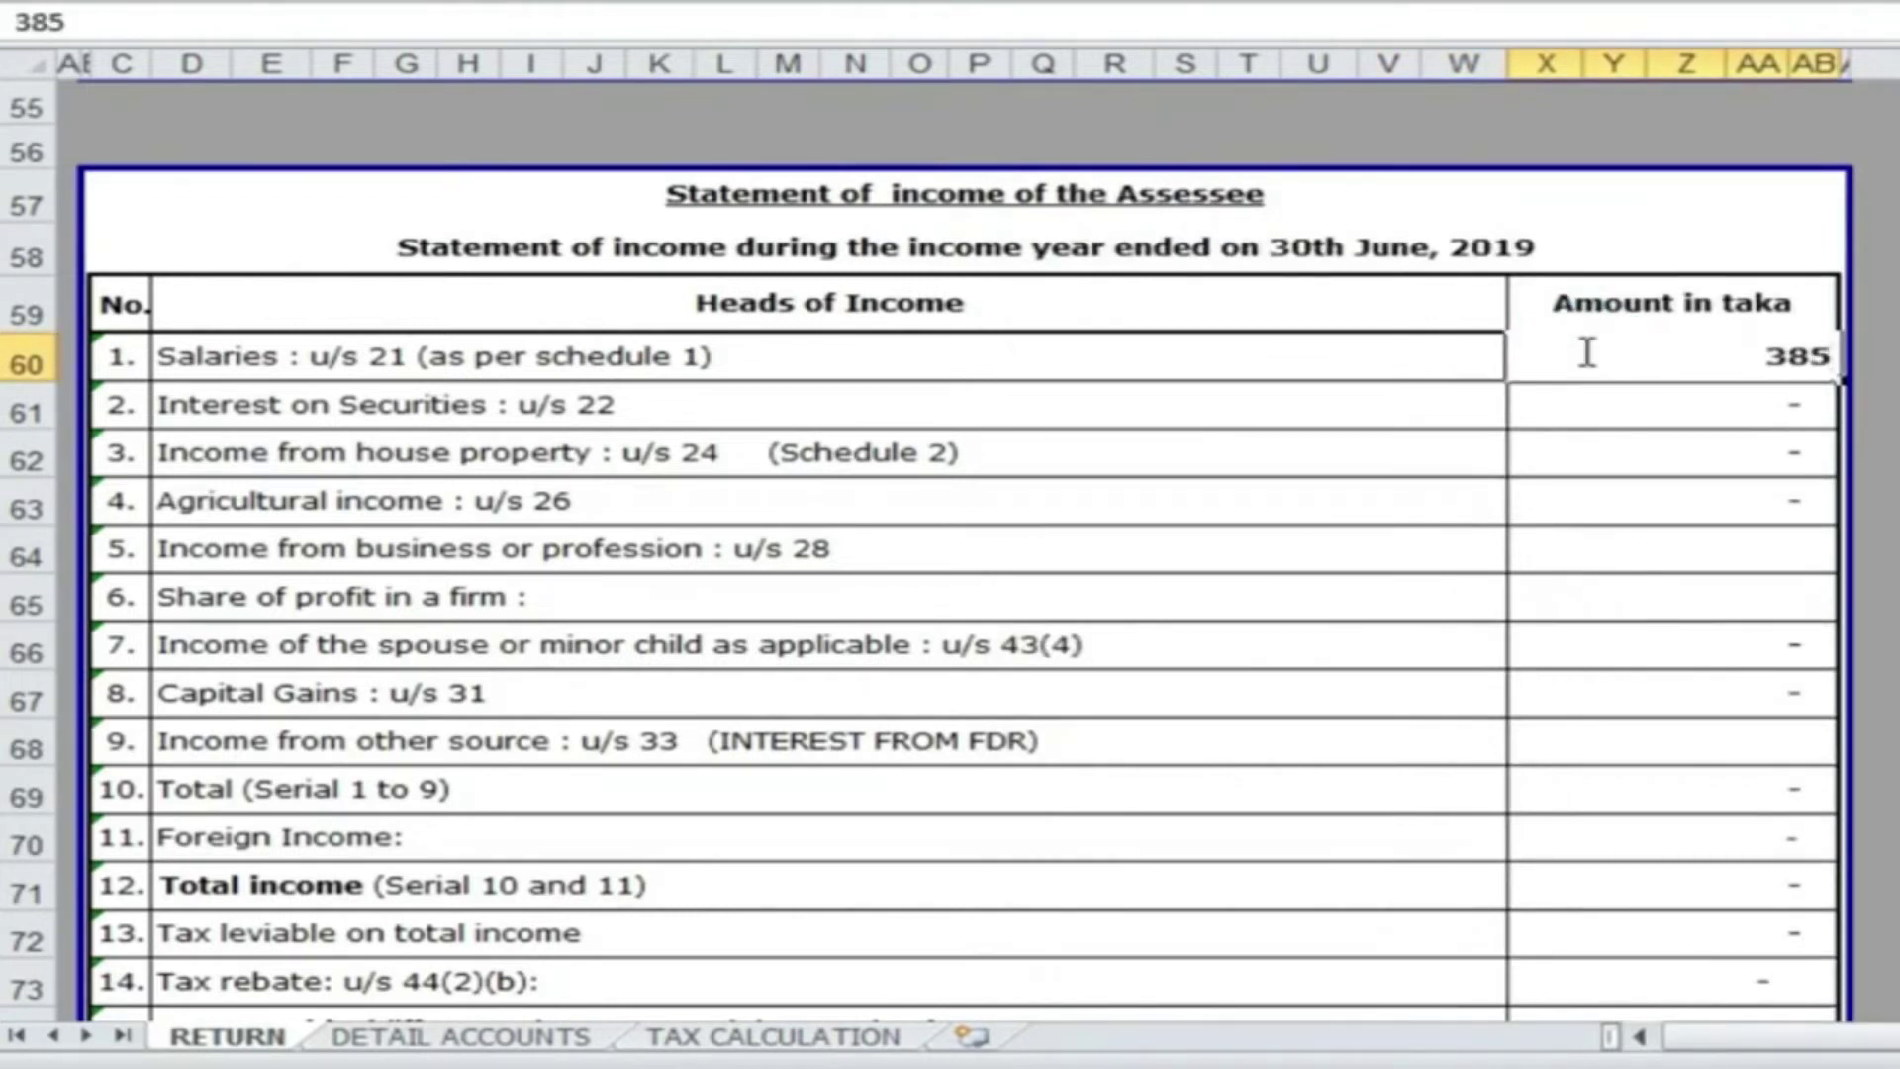
text(400)
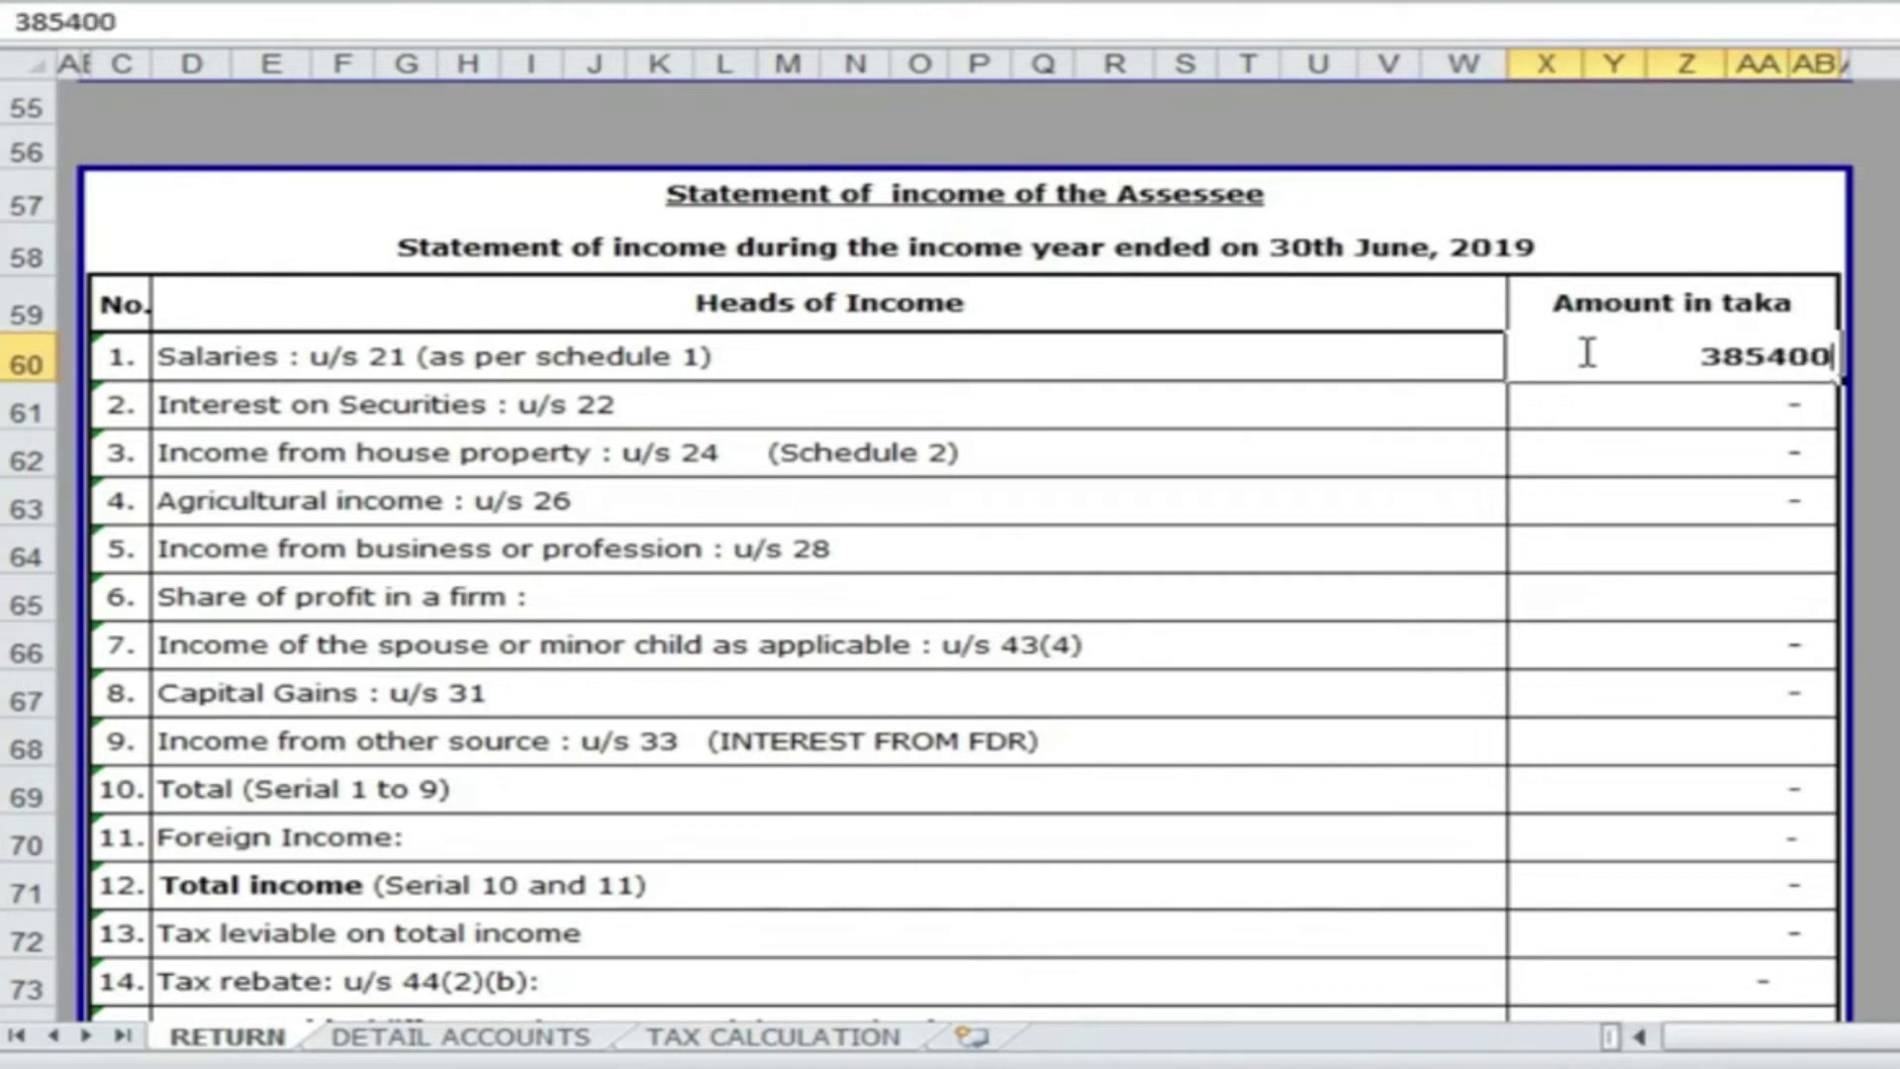
click(1726, 644)
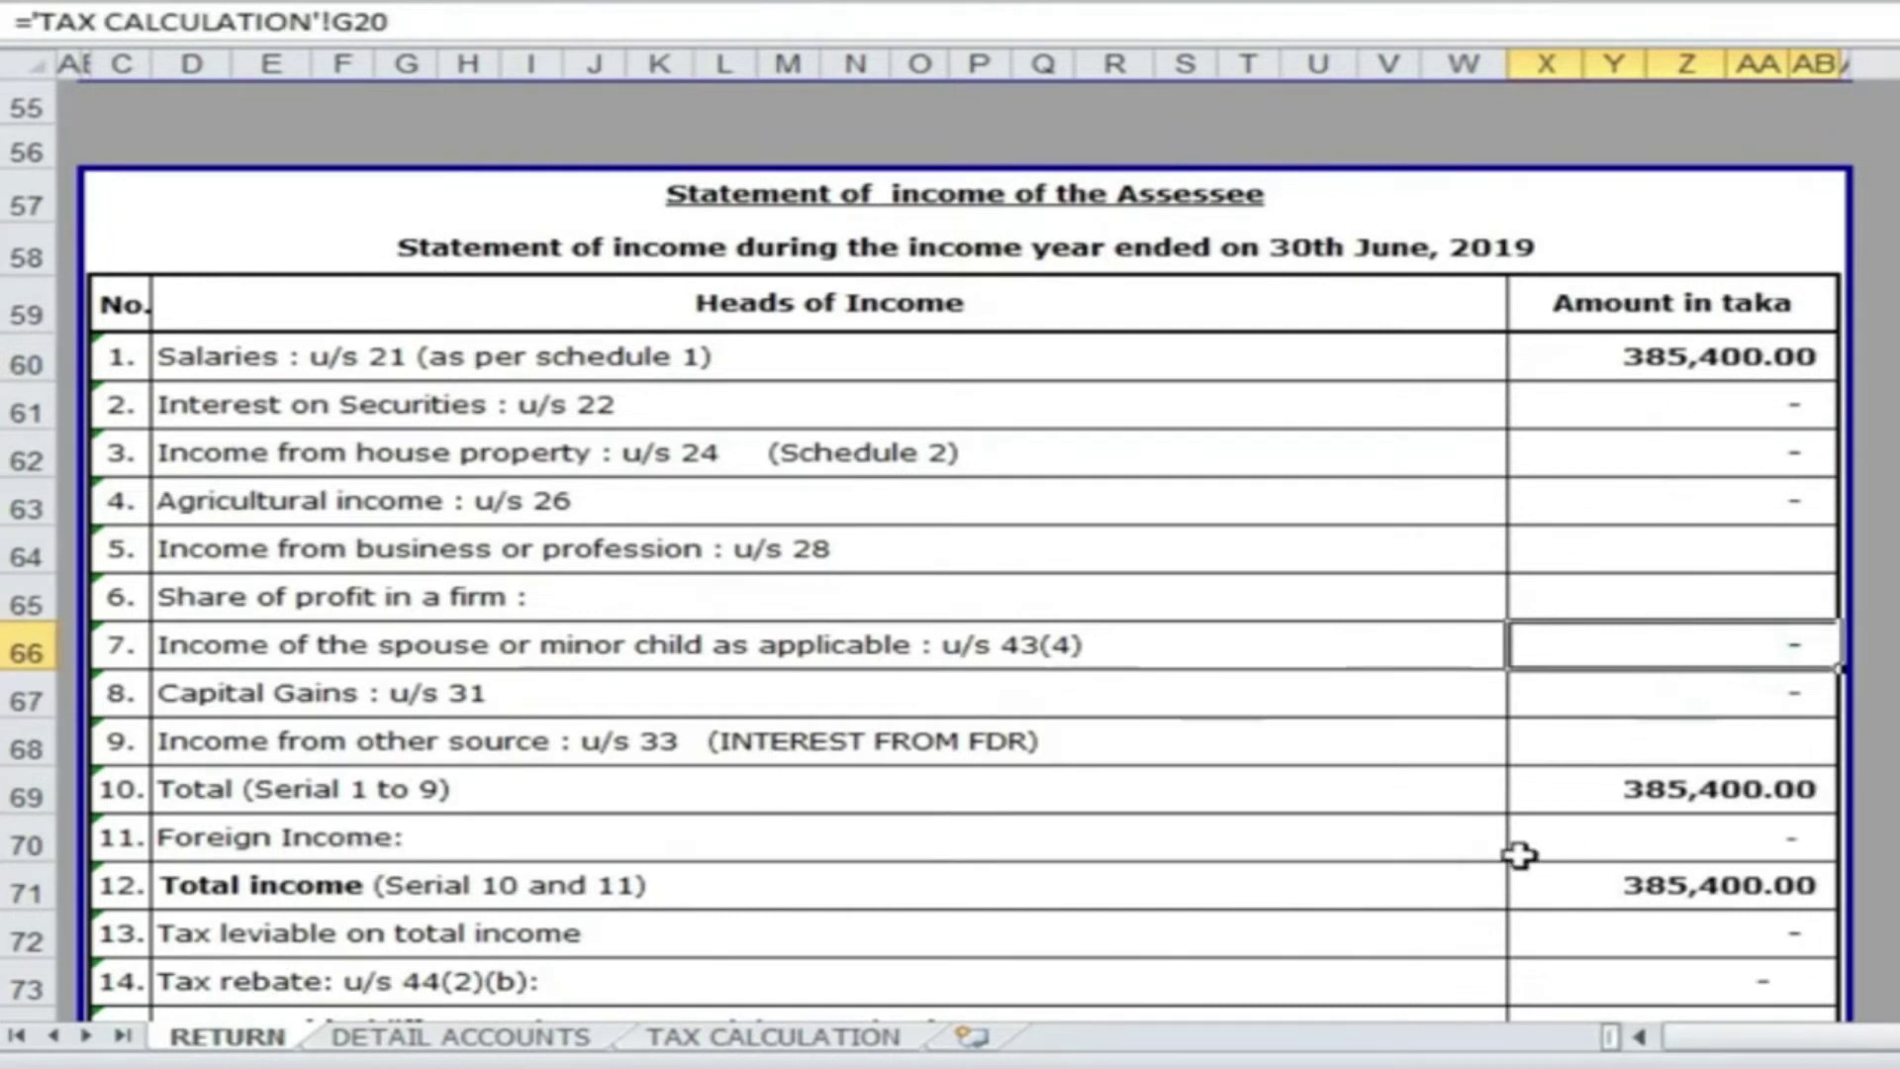
- Set the tax leviable on total income in serial 13 to 5000
scroll(1517, 856, down, 2)
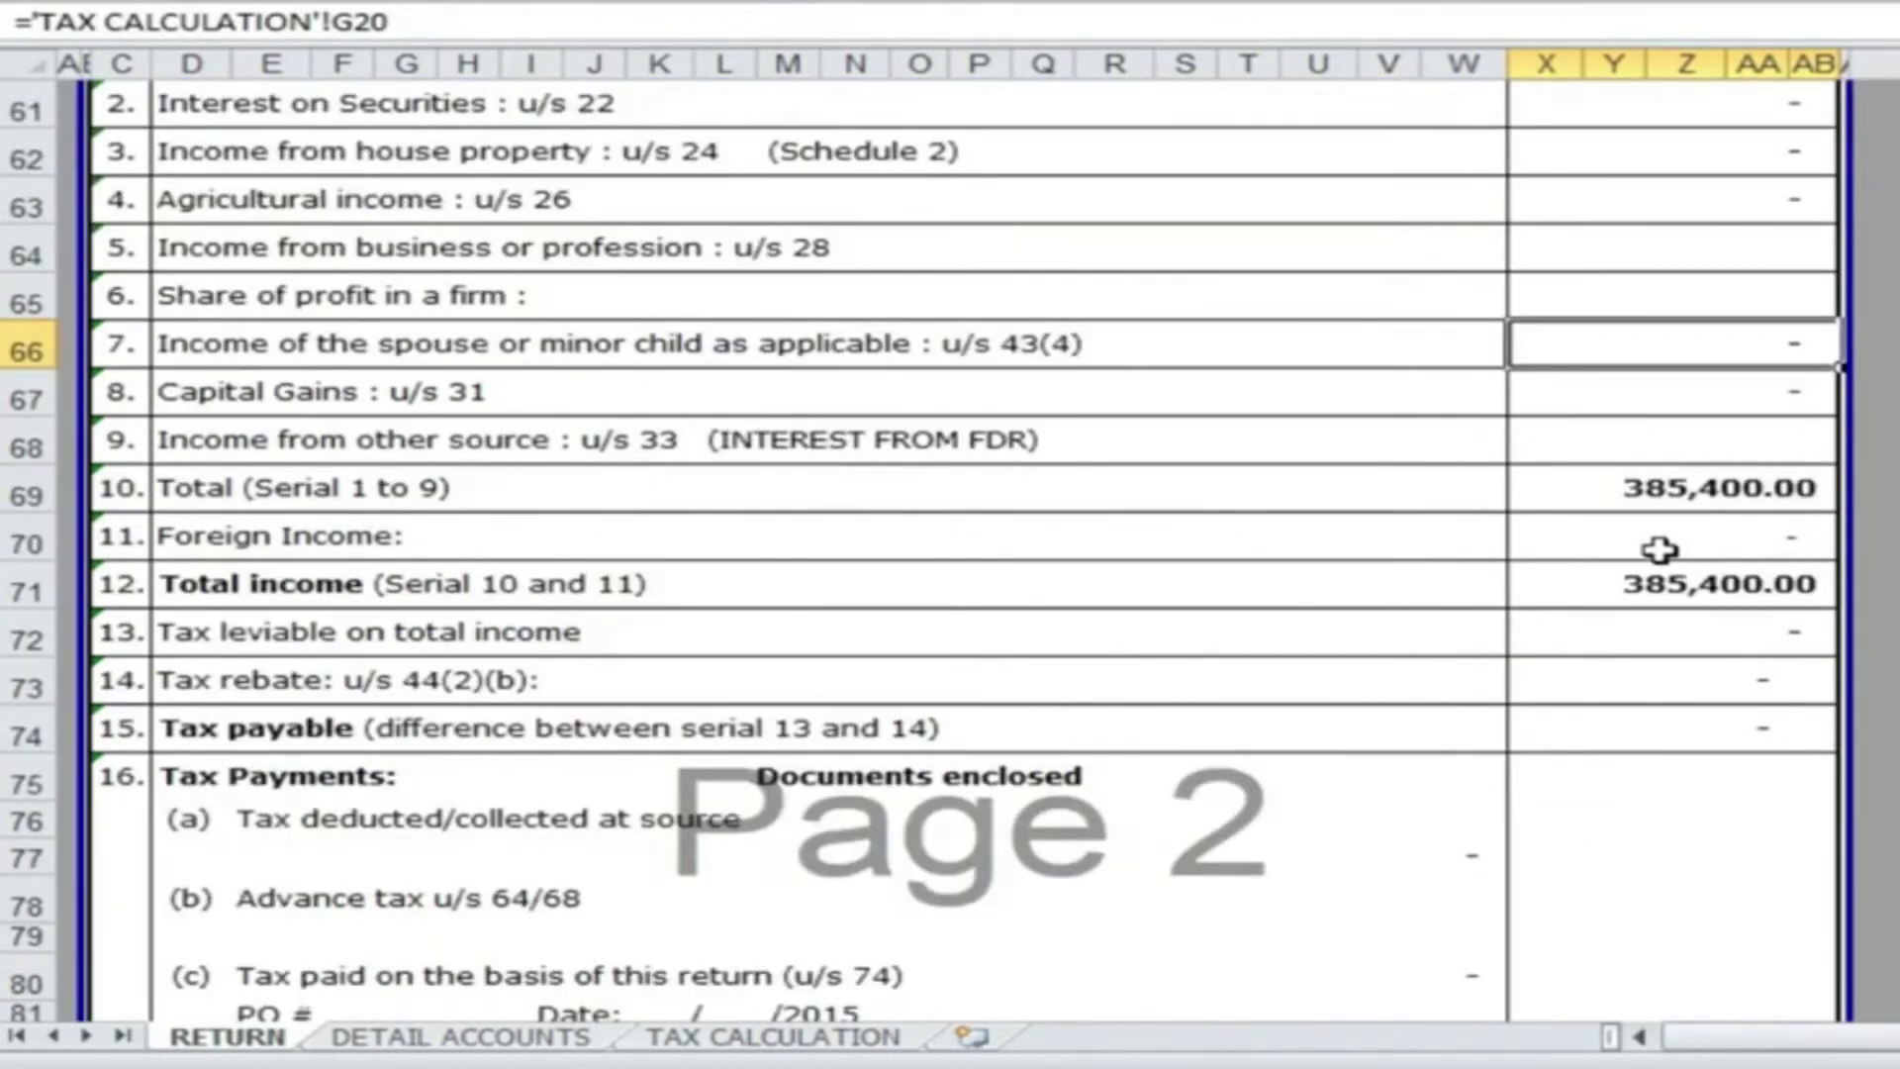
scroll(1517, 573, down, 2)
scroll(1520, 574, down, 1)
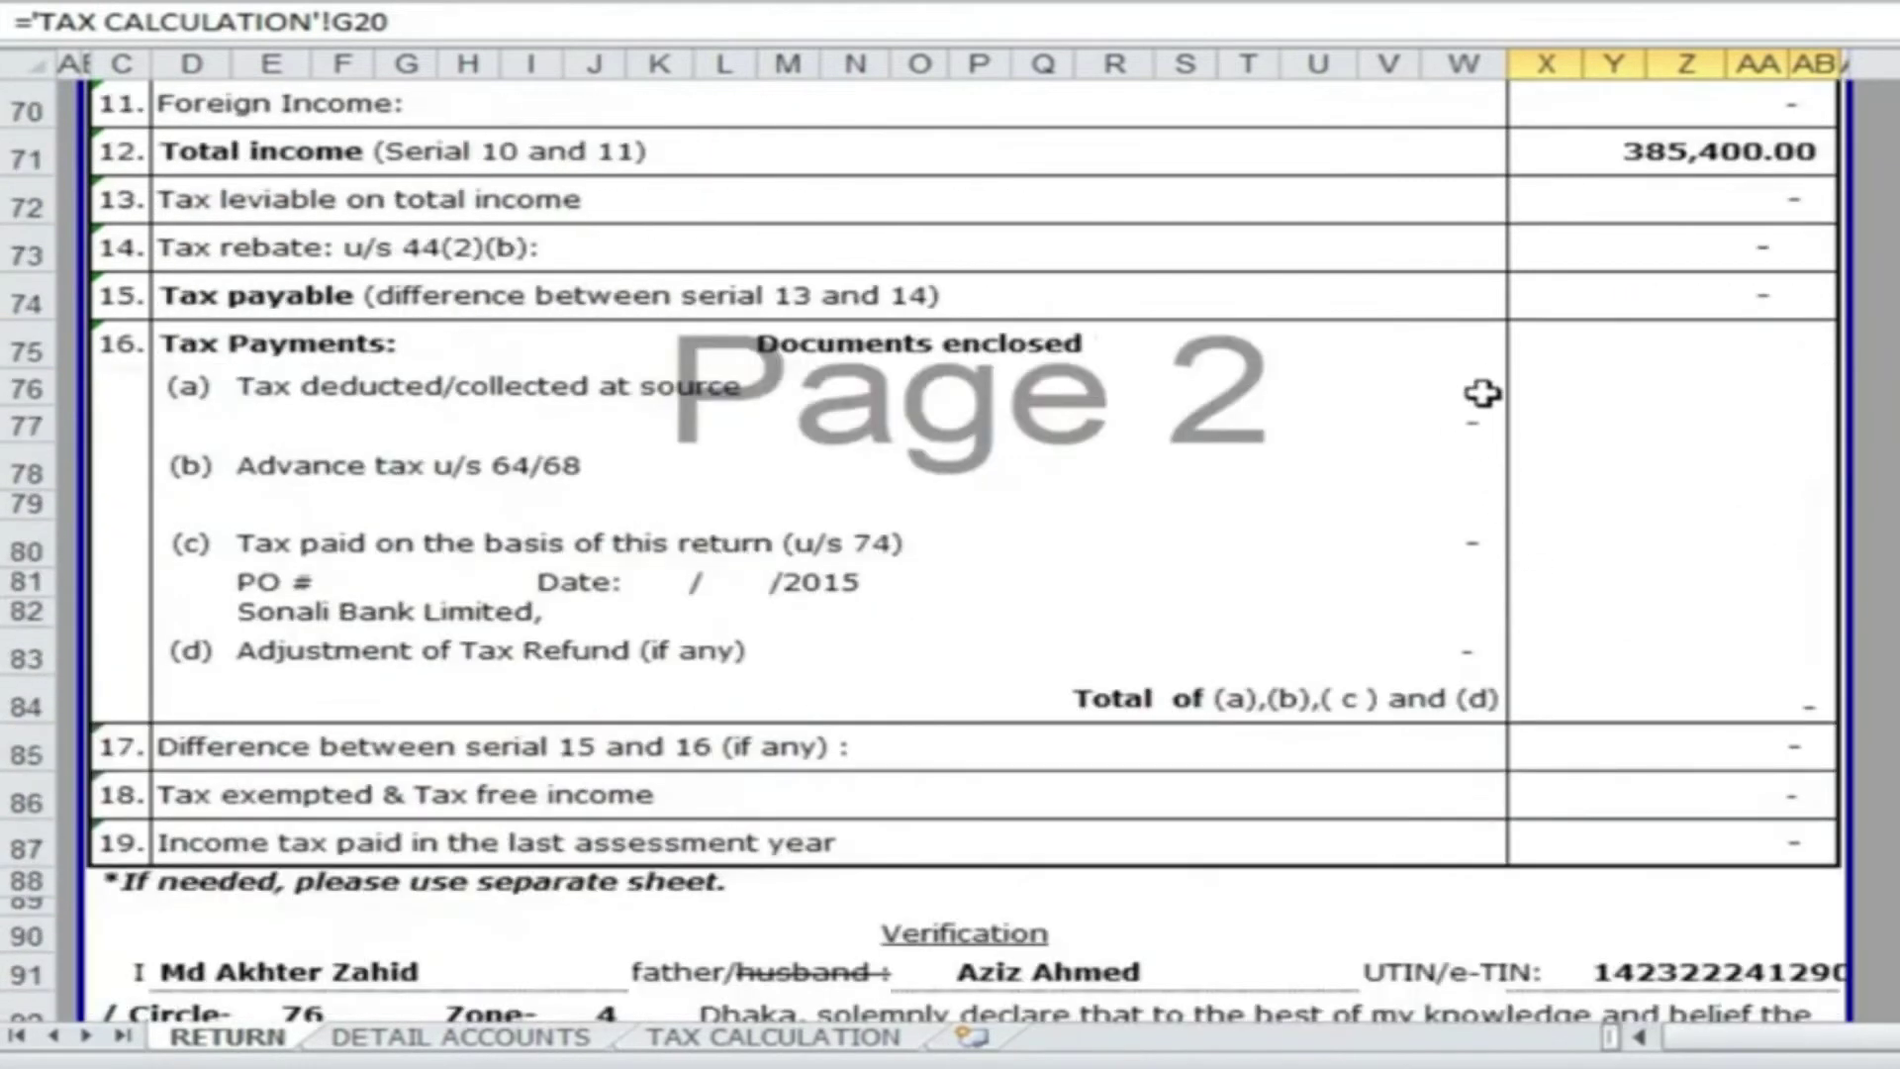
scroll(1480, 394, up, 2)
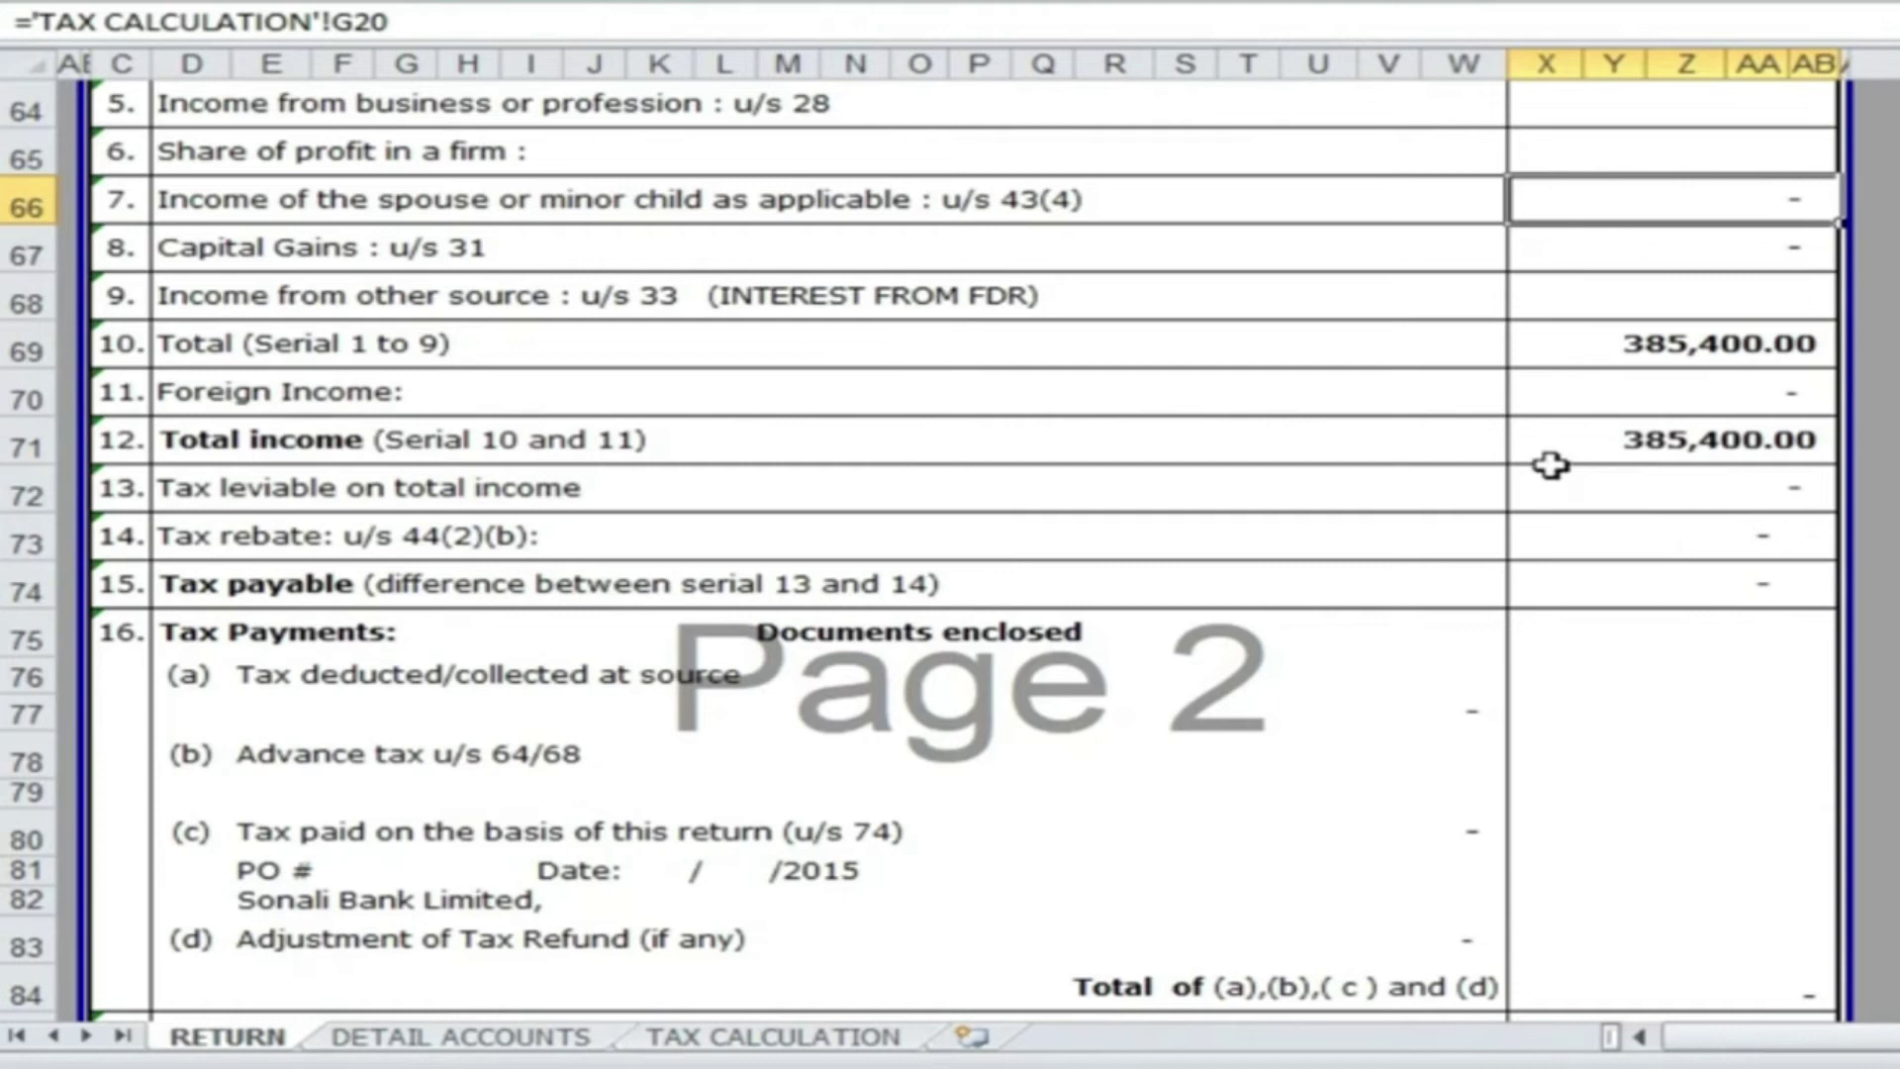
click(1693, 497)
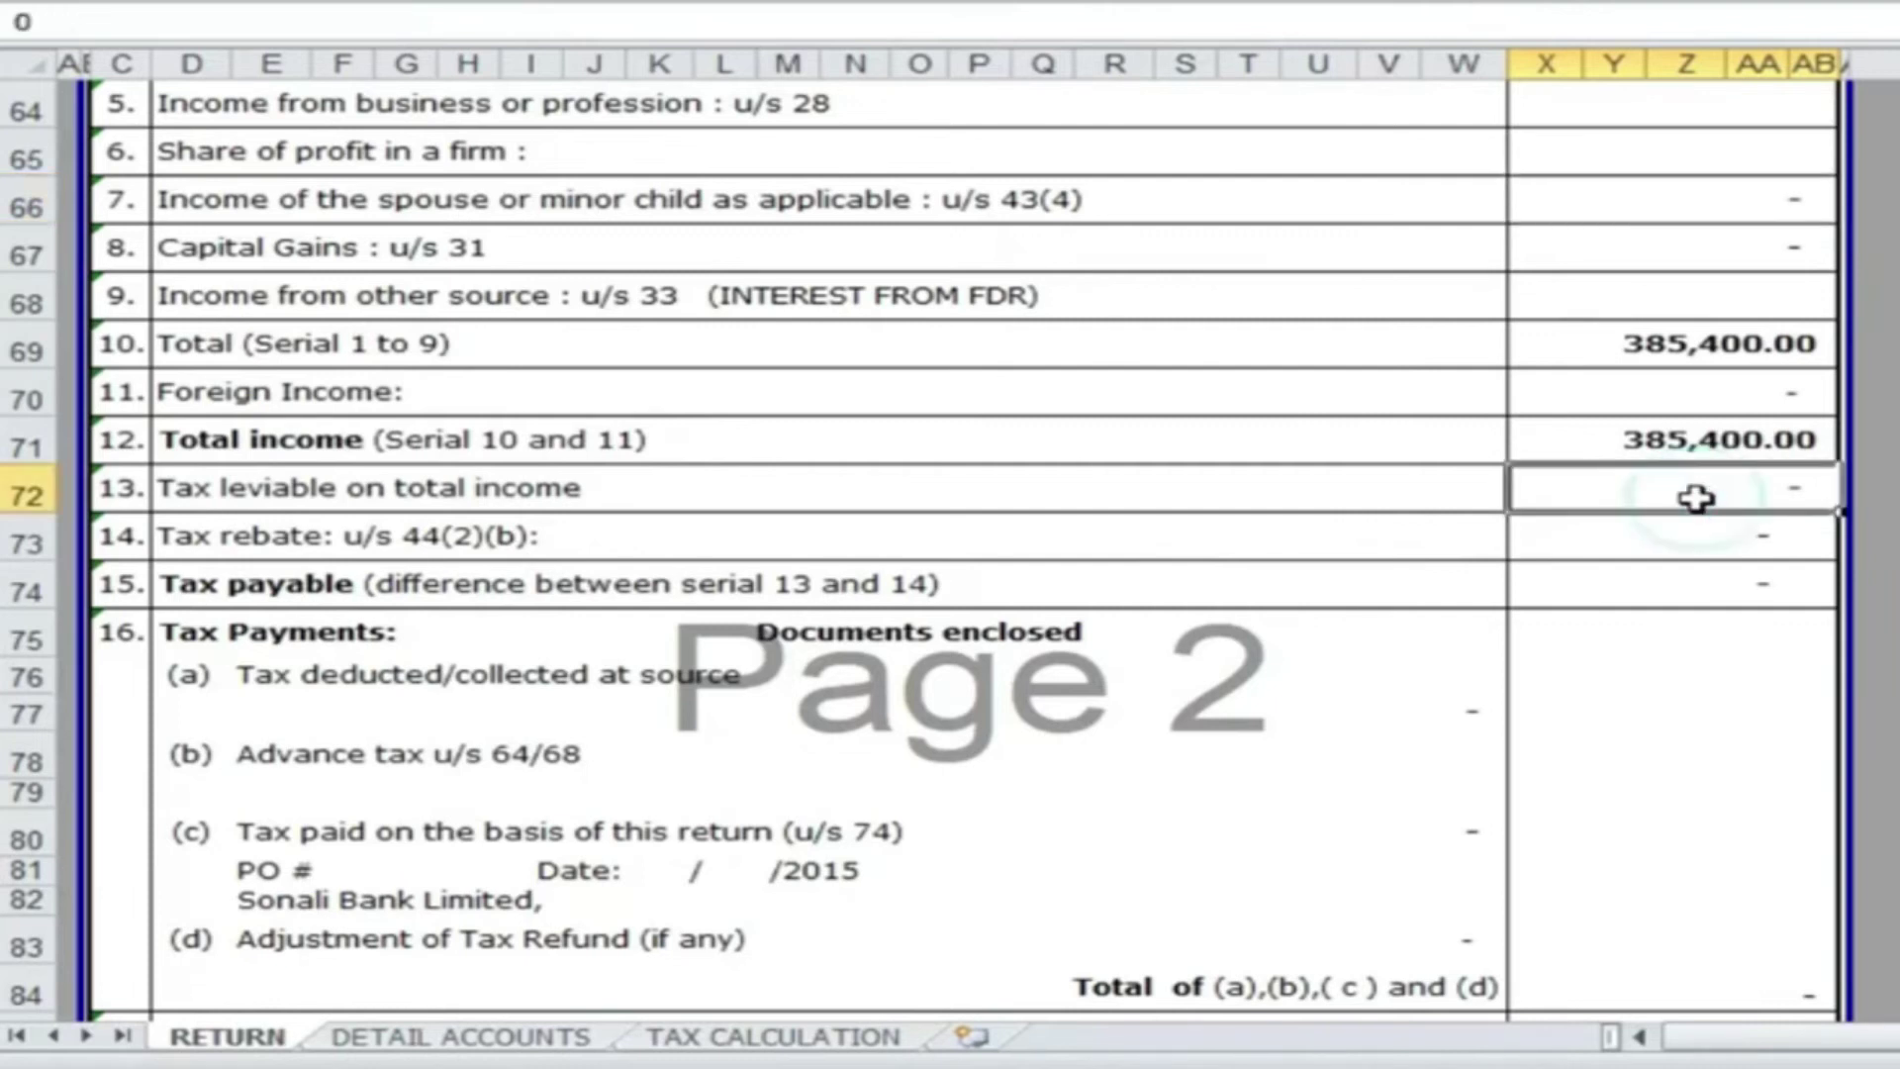
text(5)
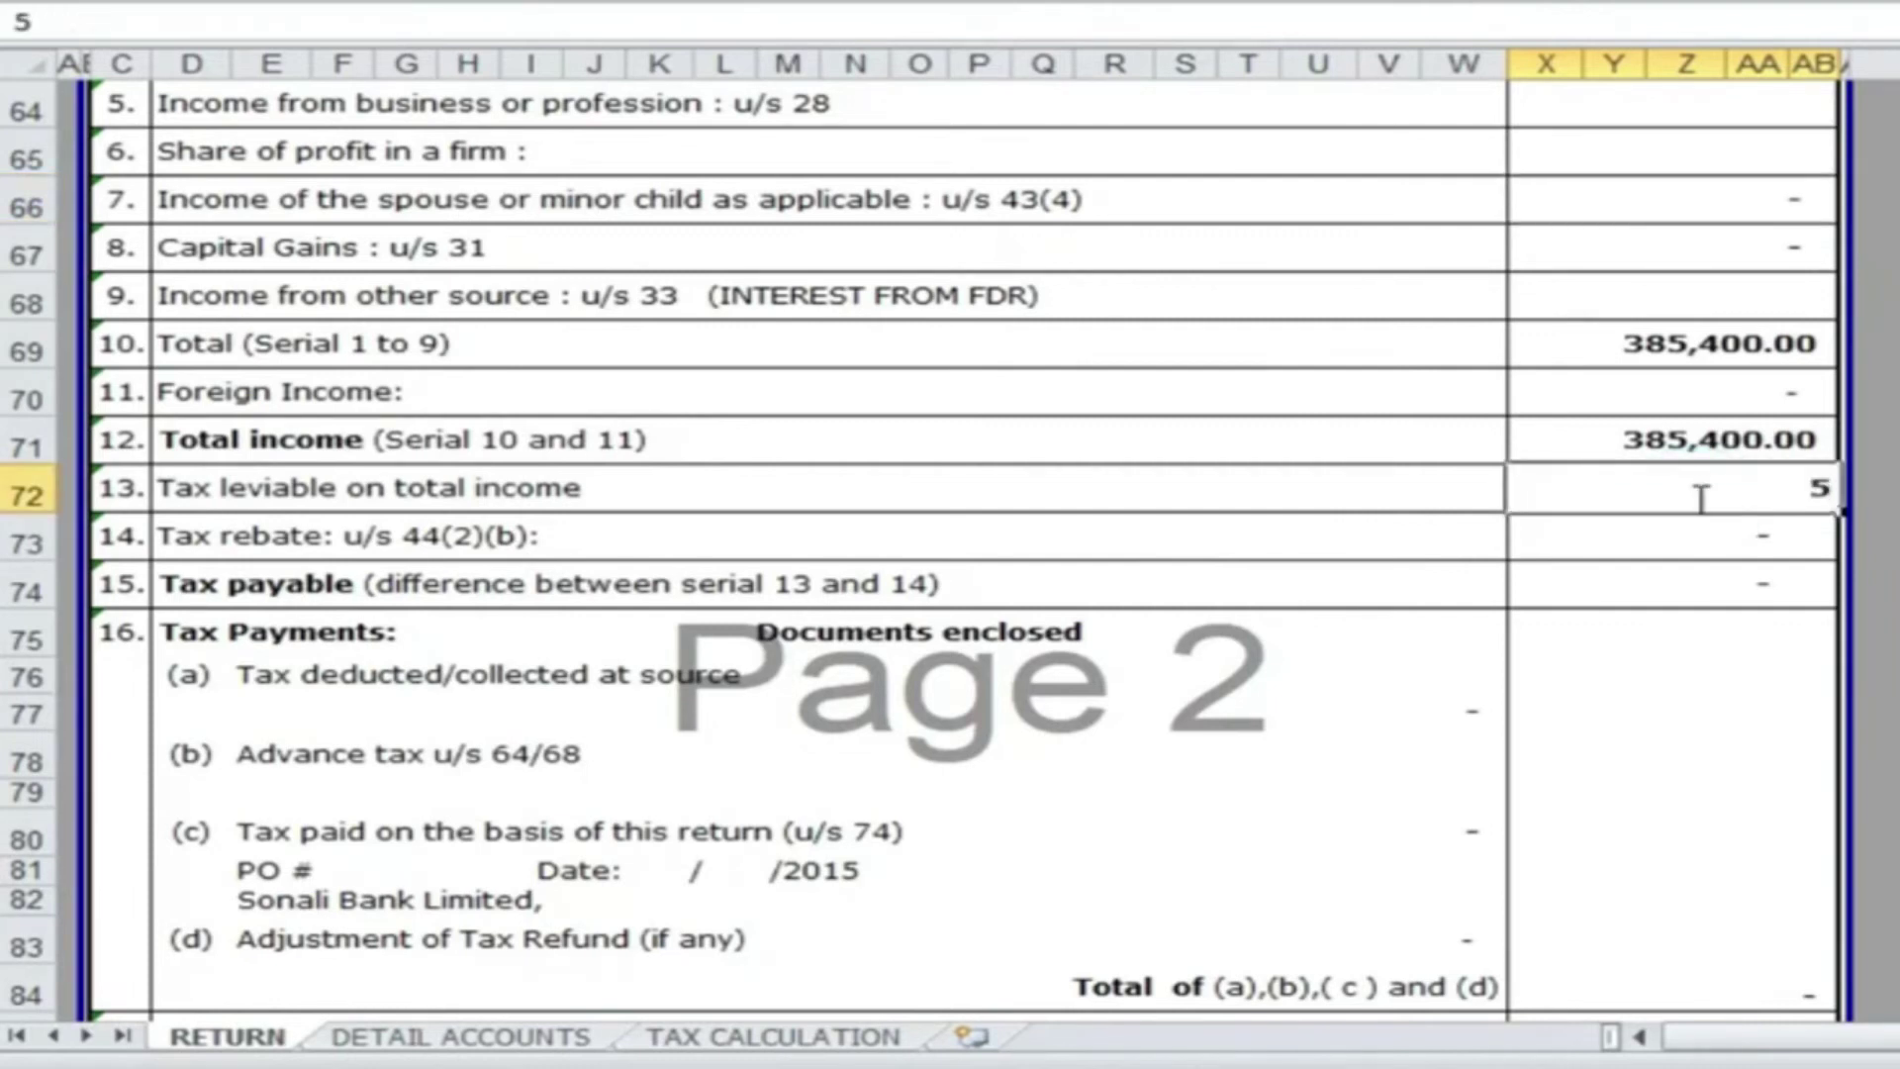
text(000)
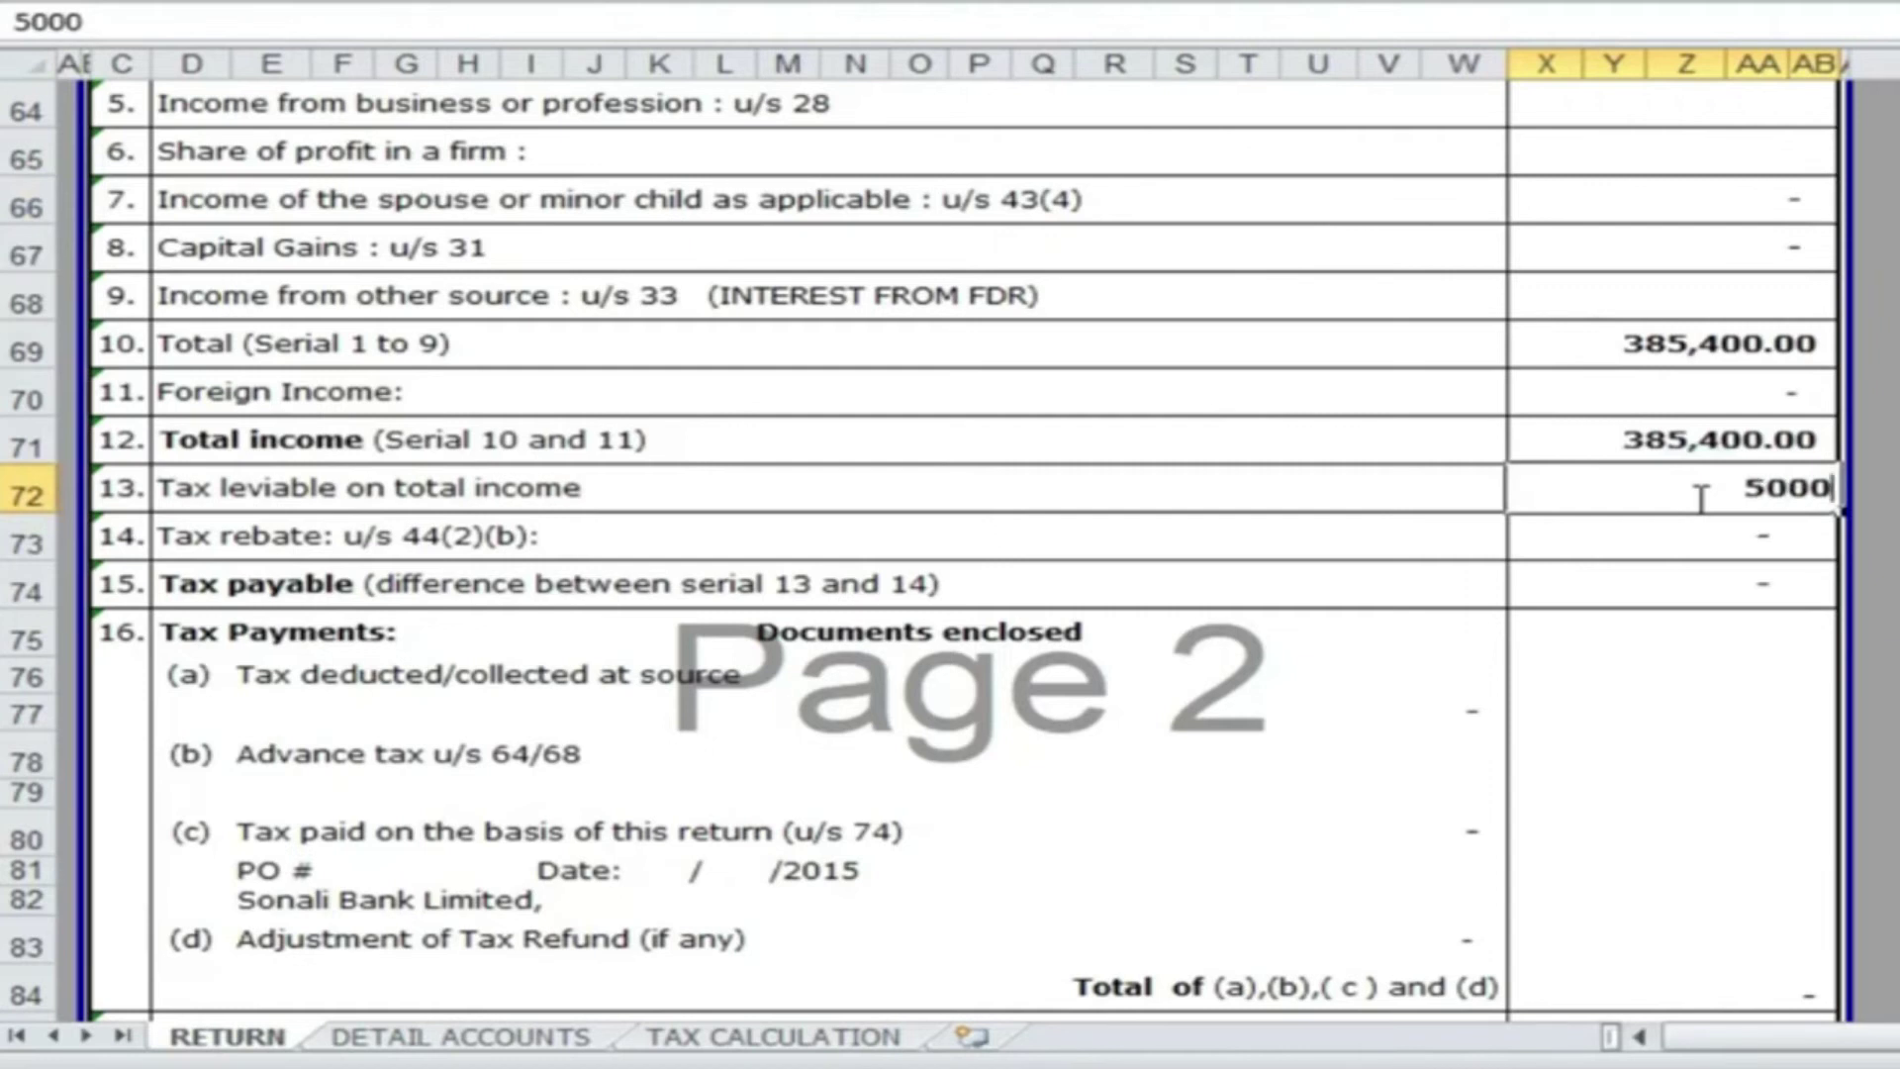
click(1694, 658)
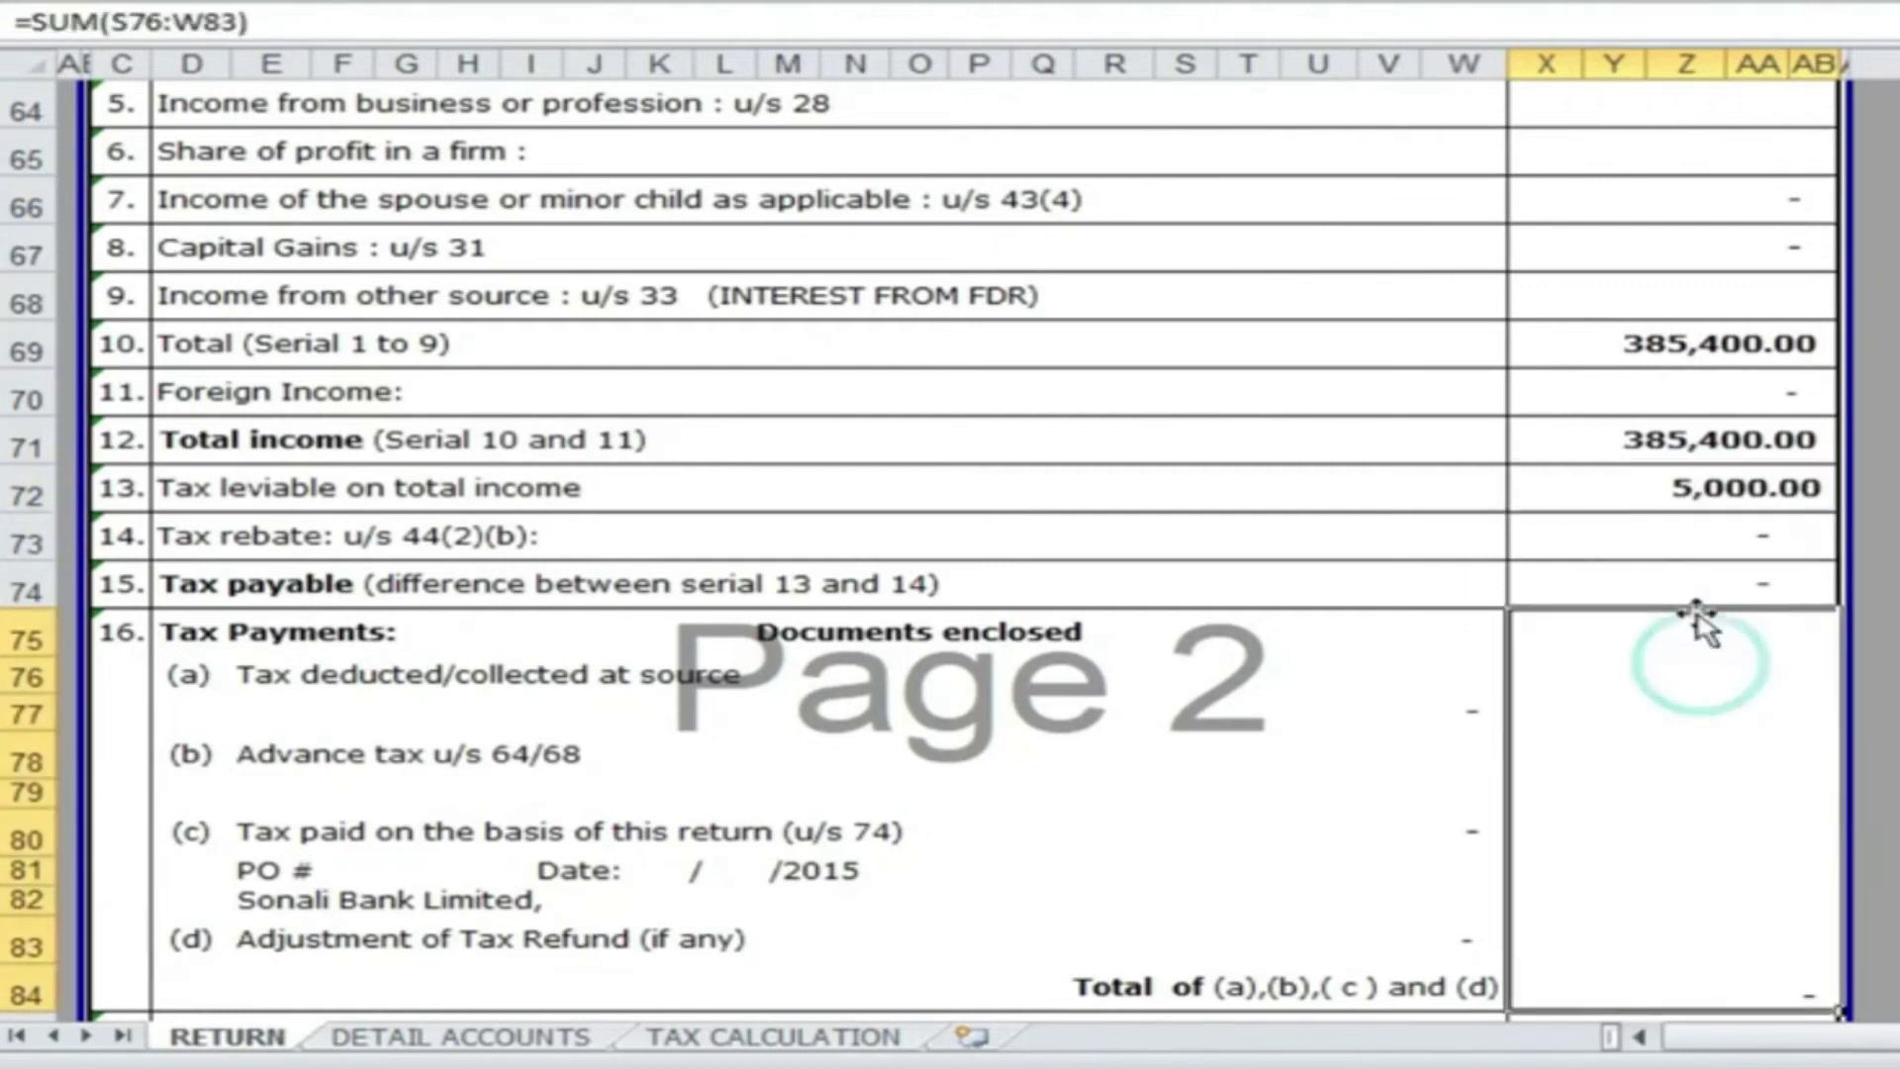
- Set the tax paid on the basis of this return (u/s 74) under Tax Payments to 5000
scroll(1311, 710, down, 2)
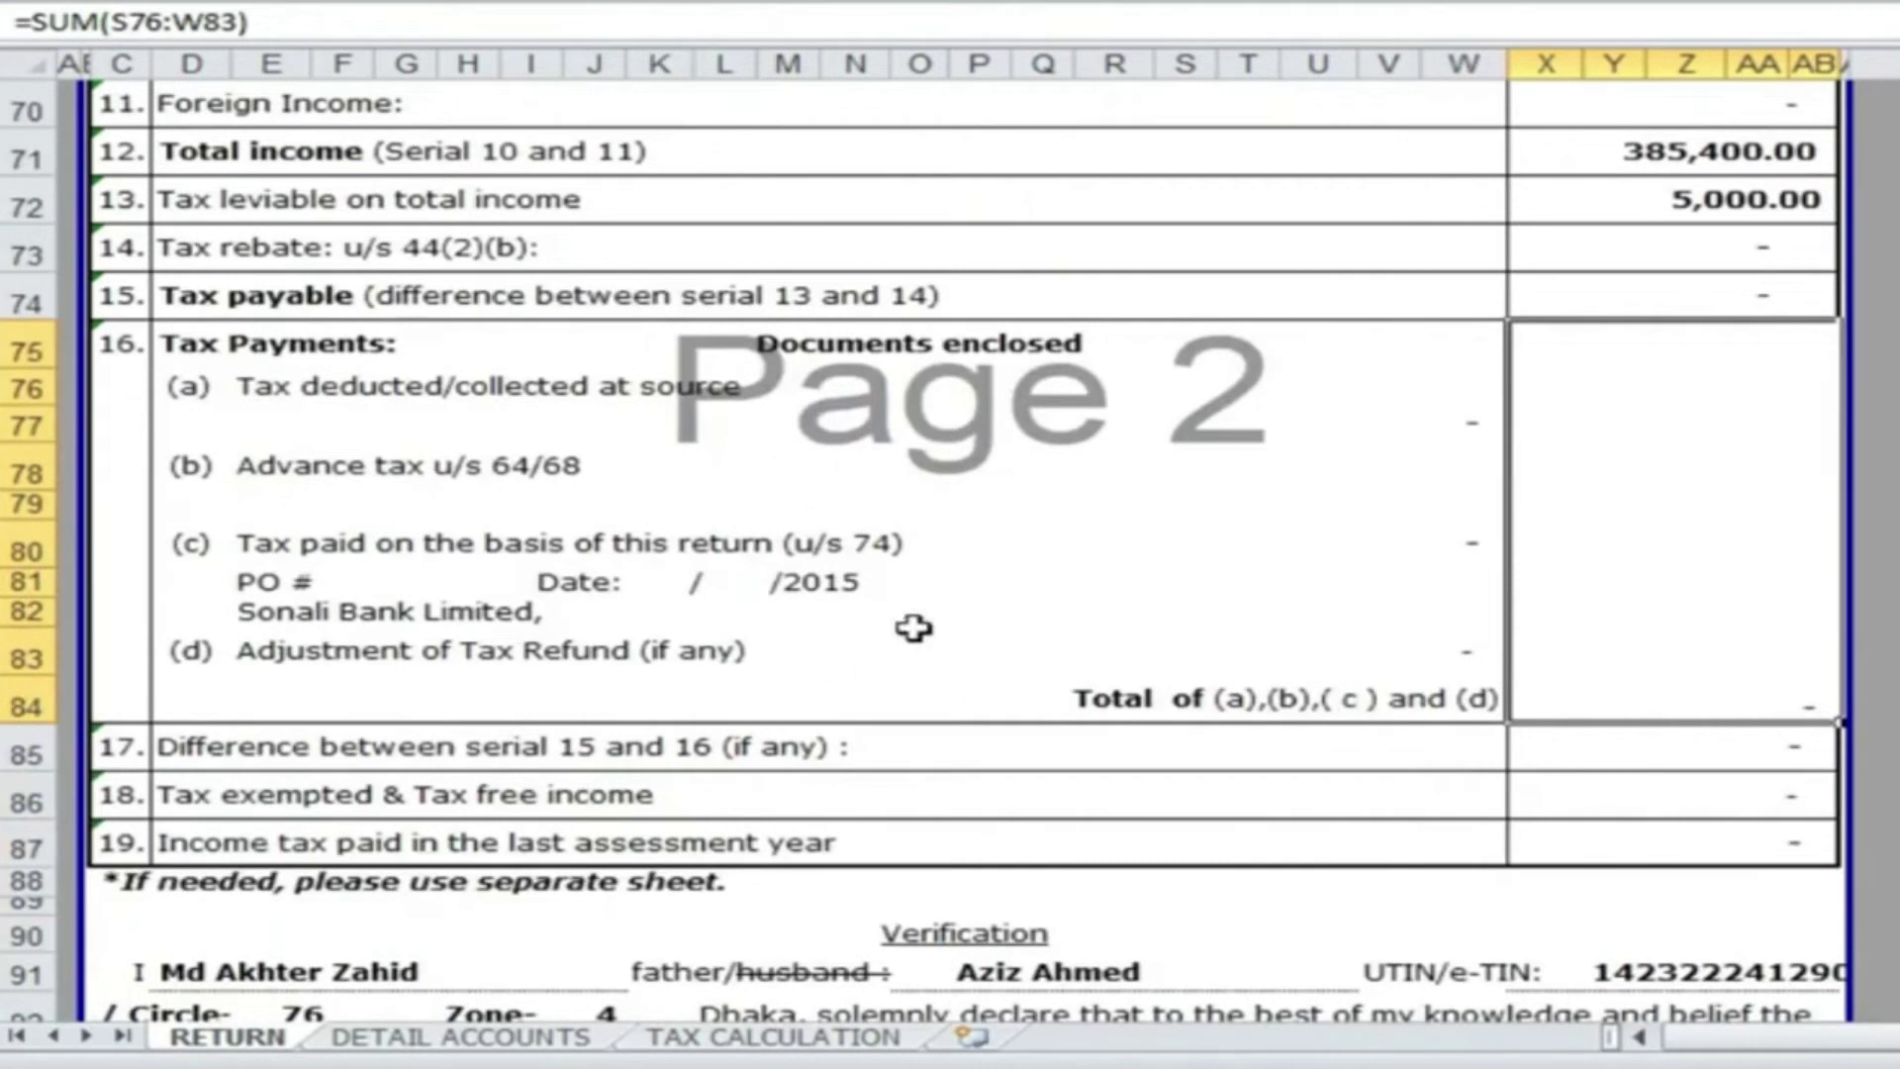
scroll(1608, 625, up, 2)
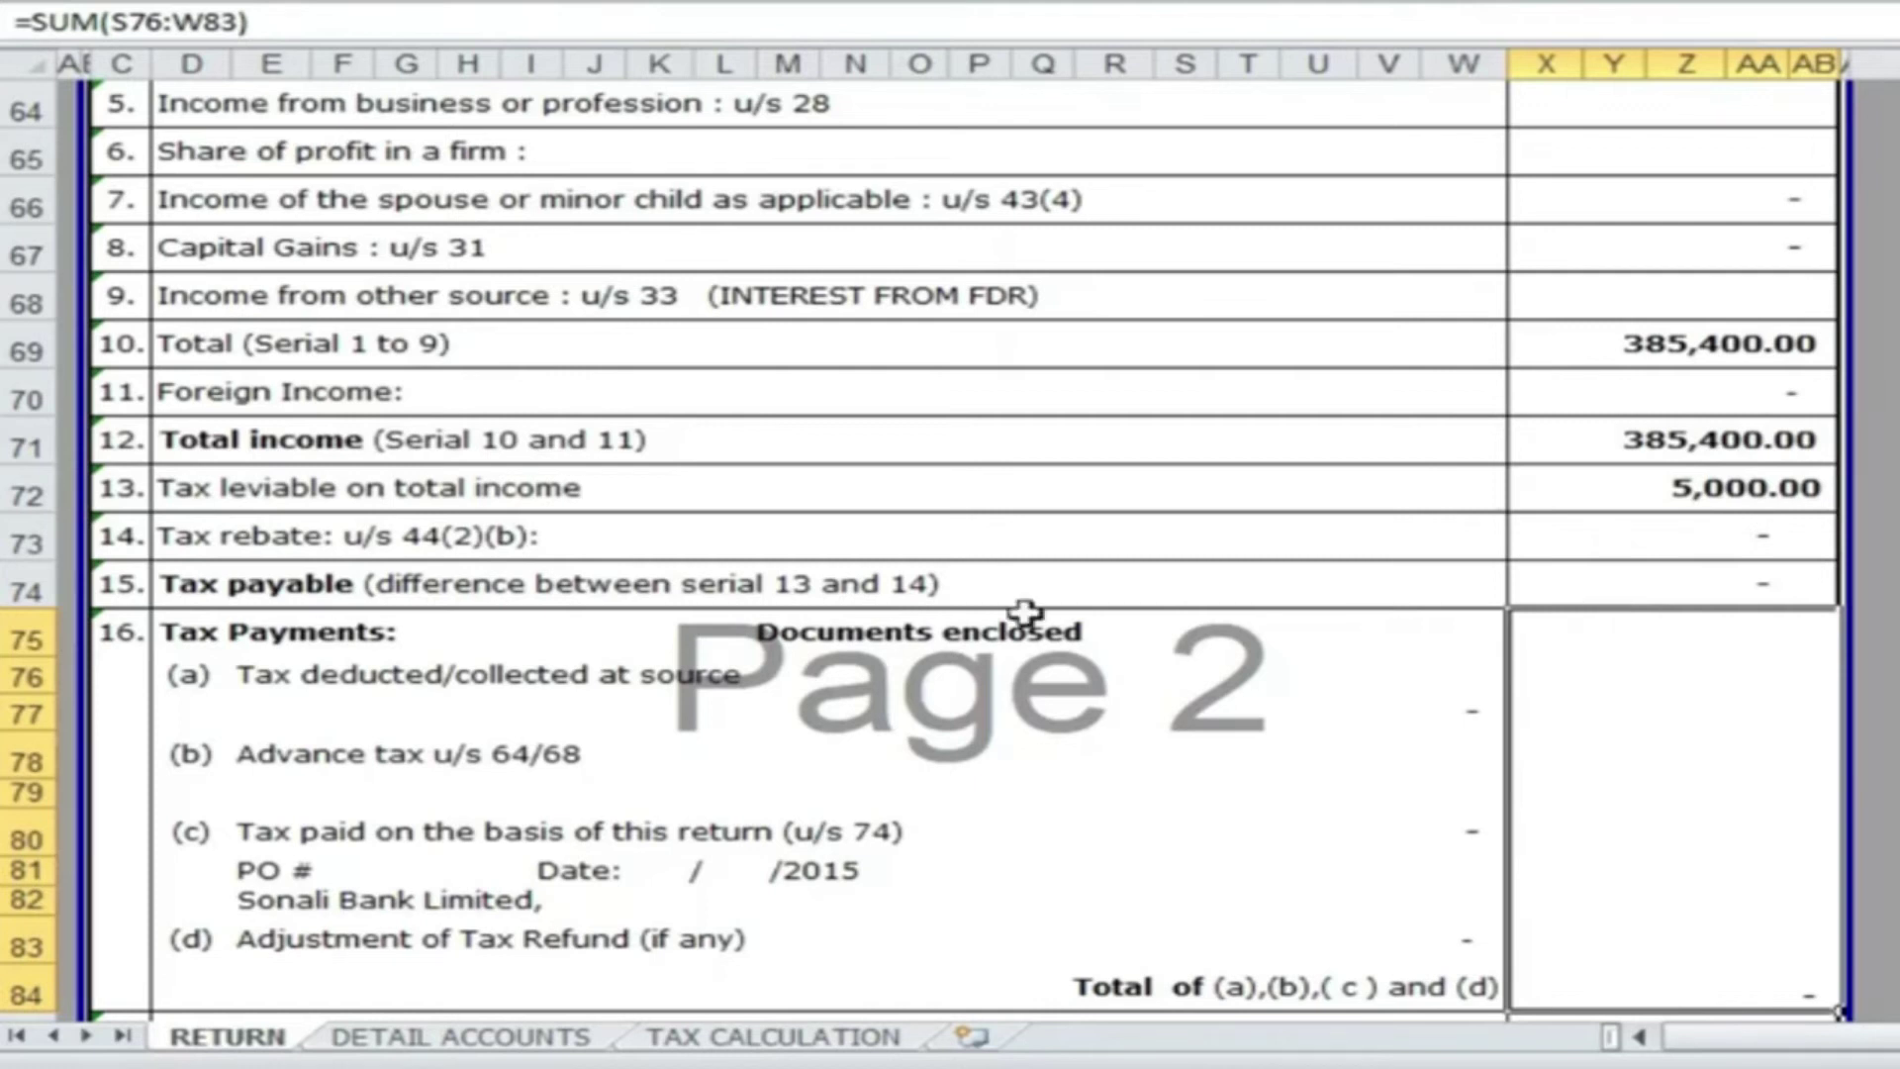
click(1439, 768)
scroll(1679, 826, down, 1)
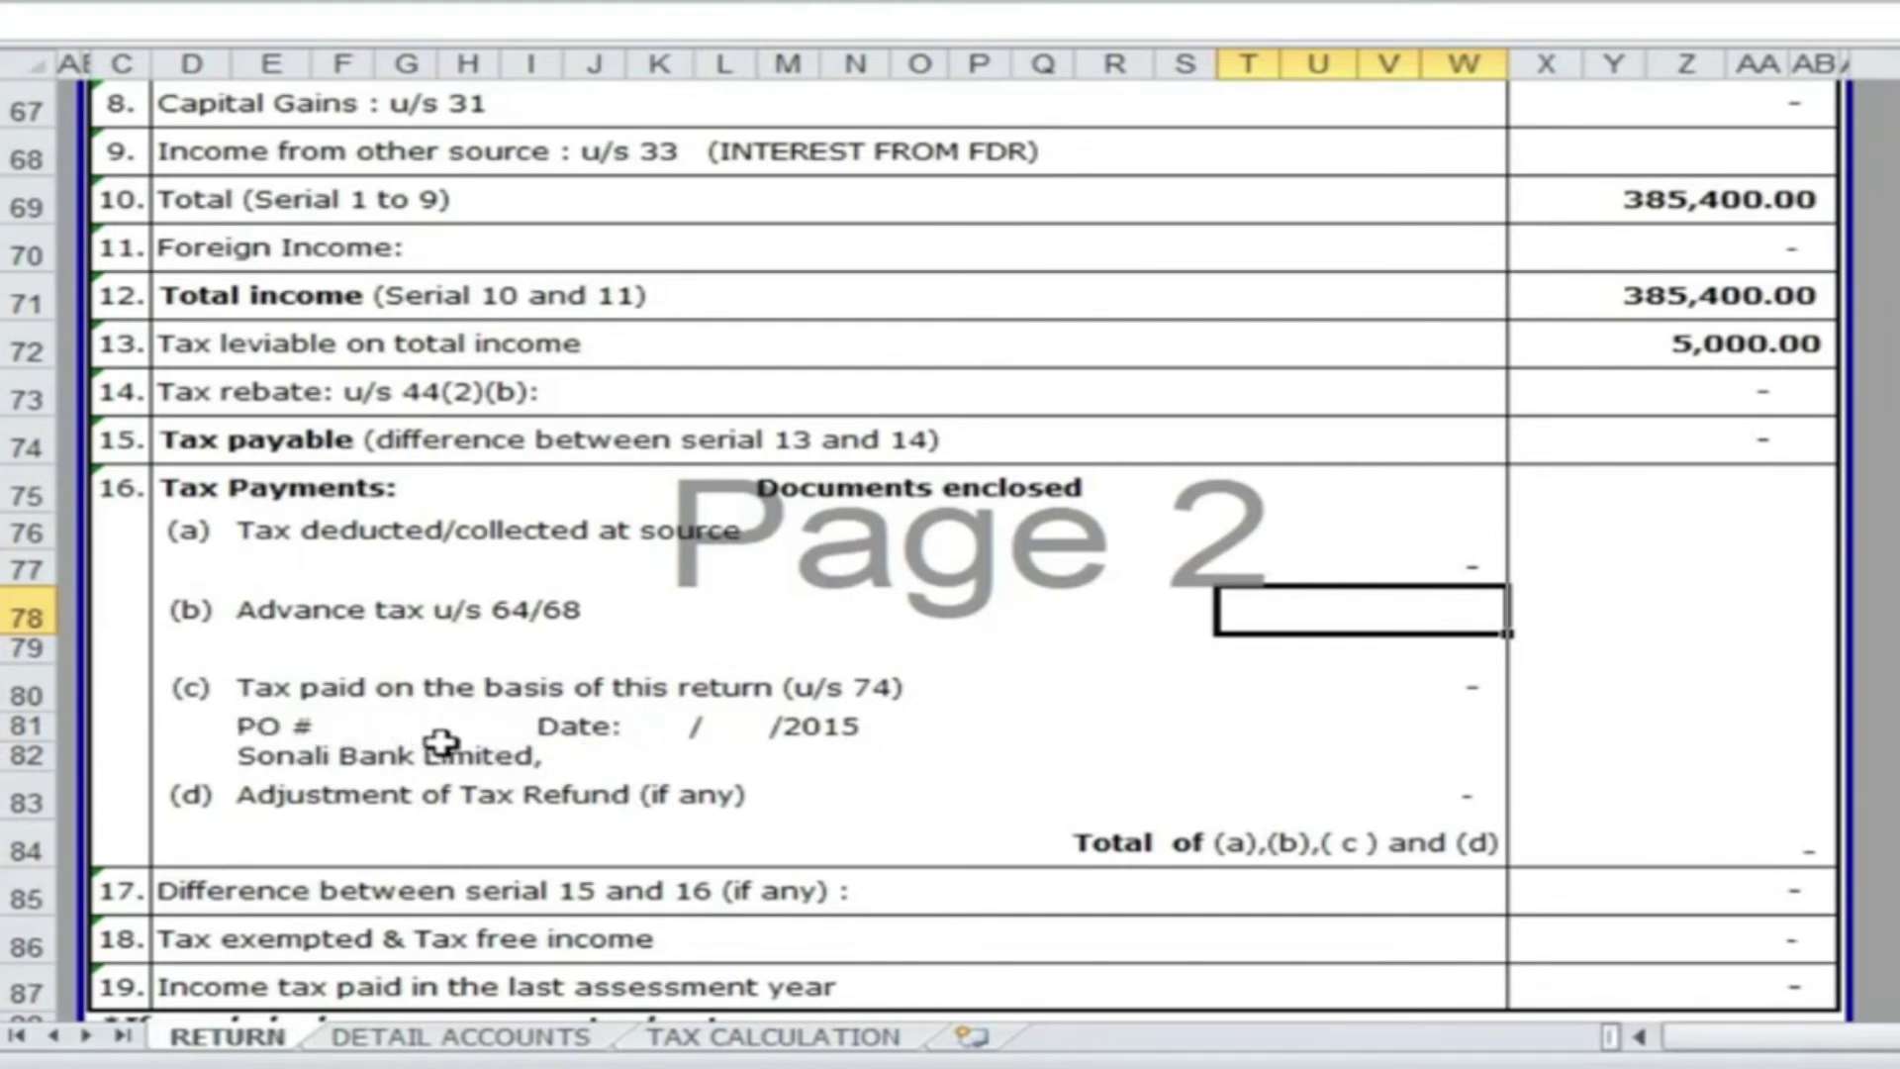
click(1411, 719)
click(1352, 698)
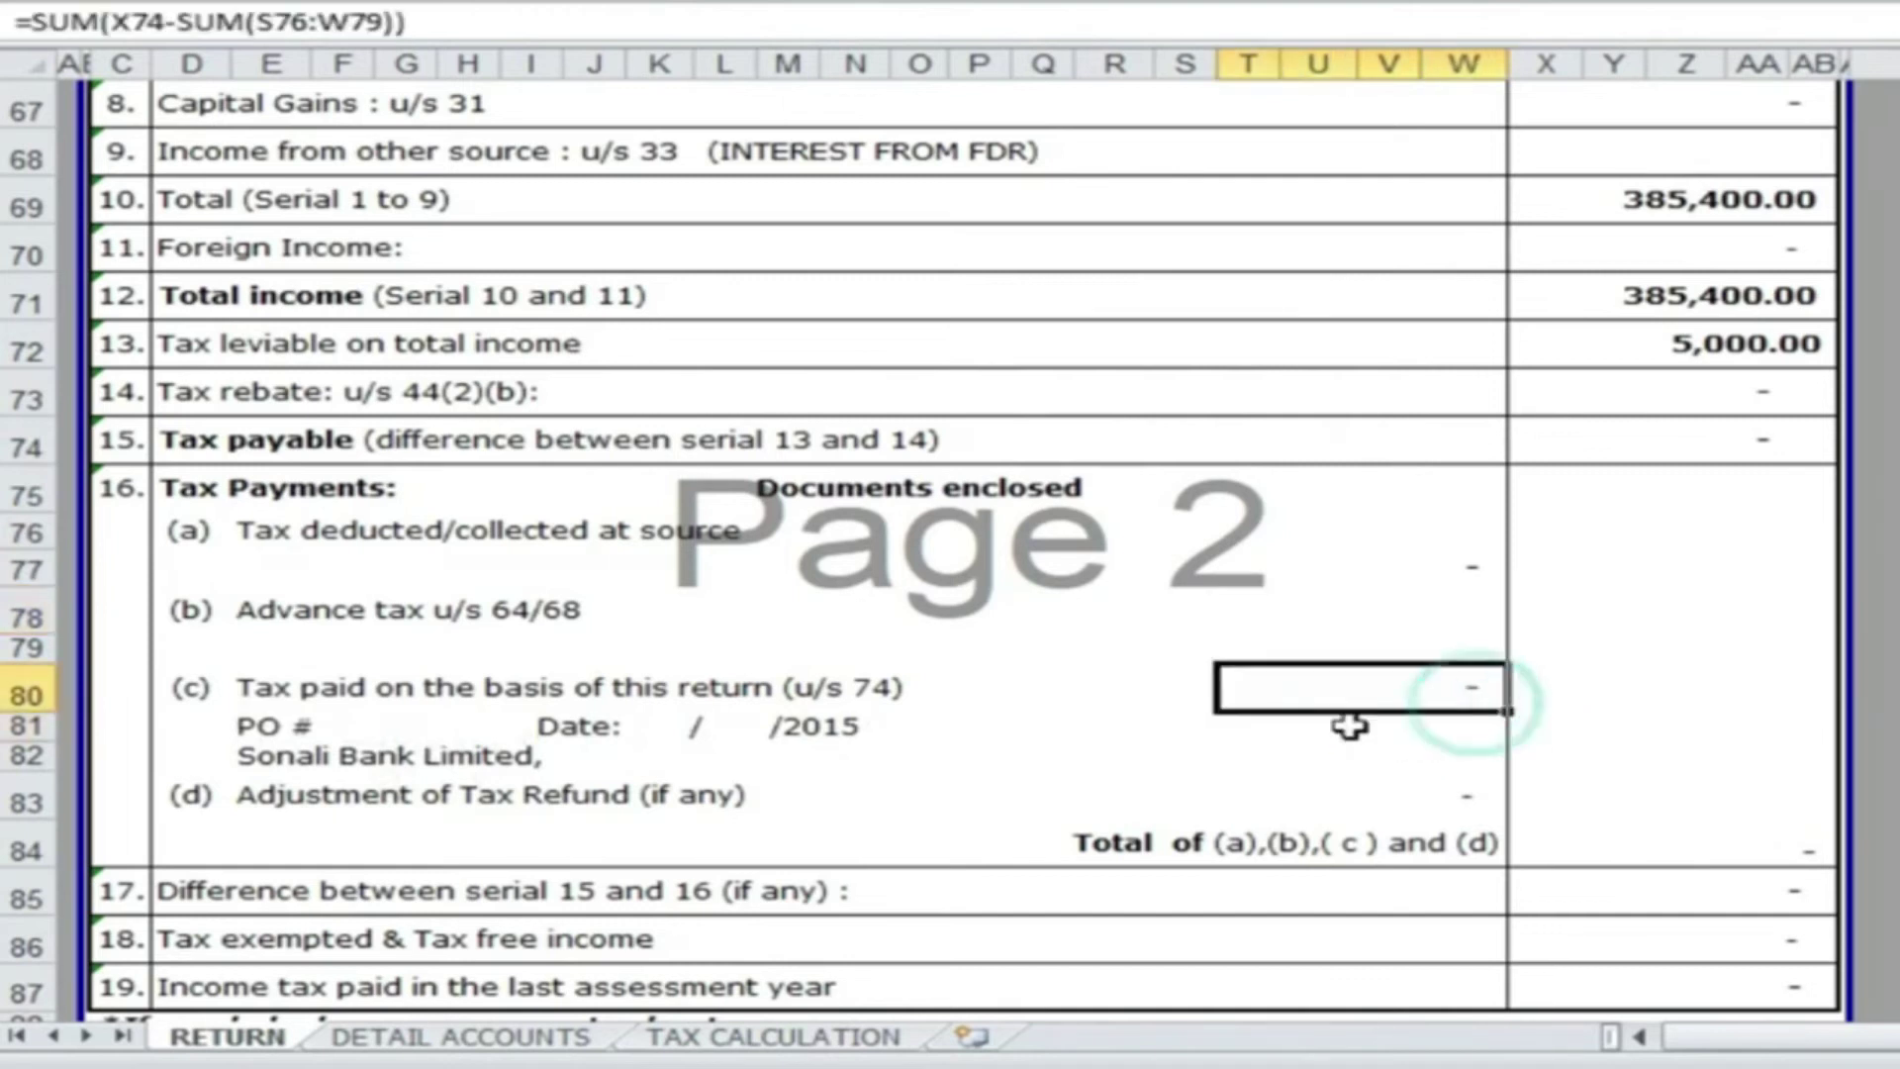
text(5000)
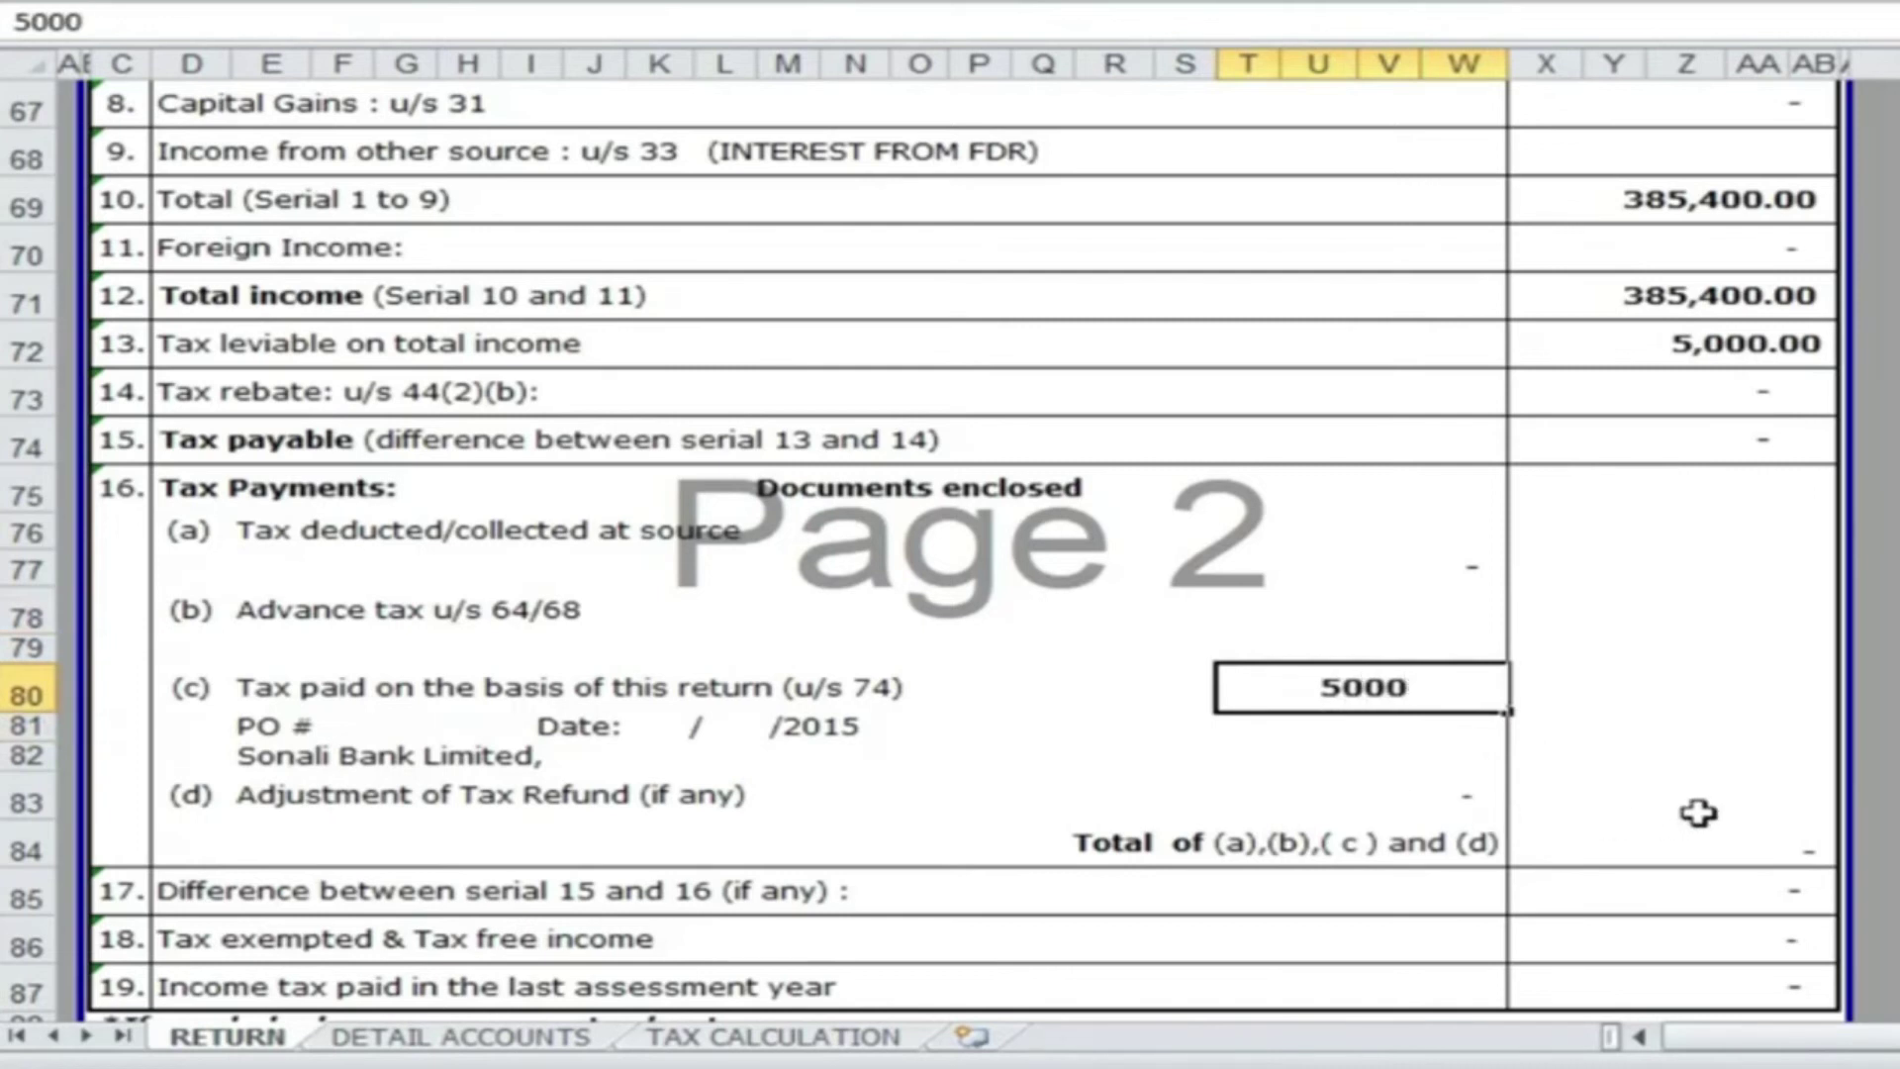
click(1698, 812)
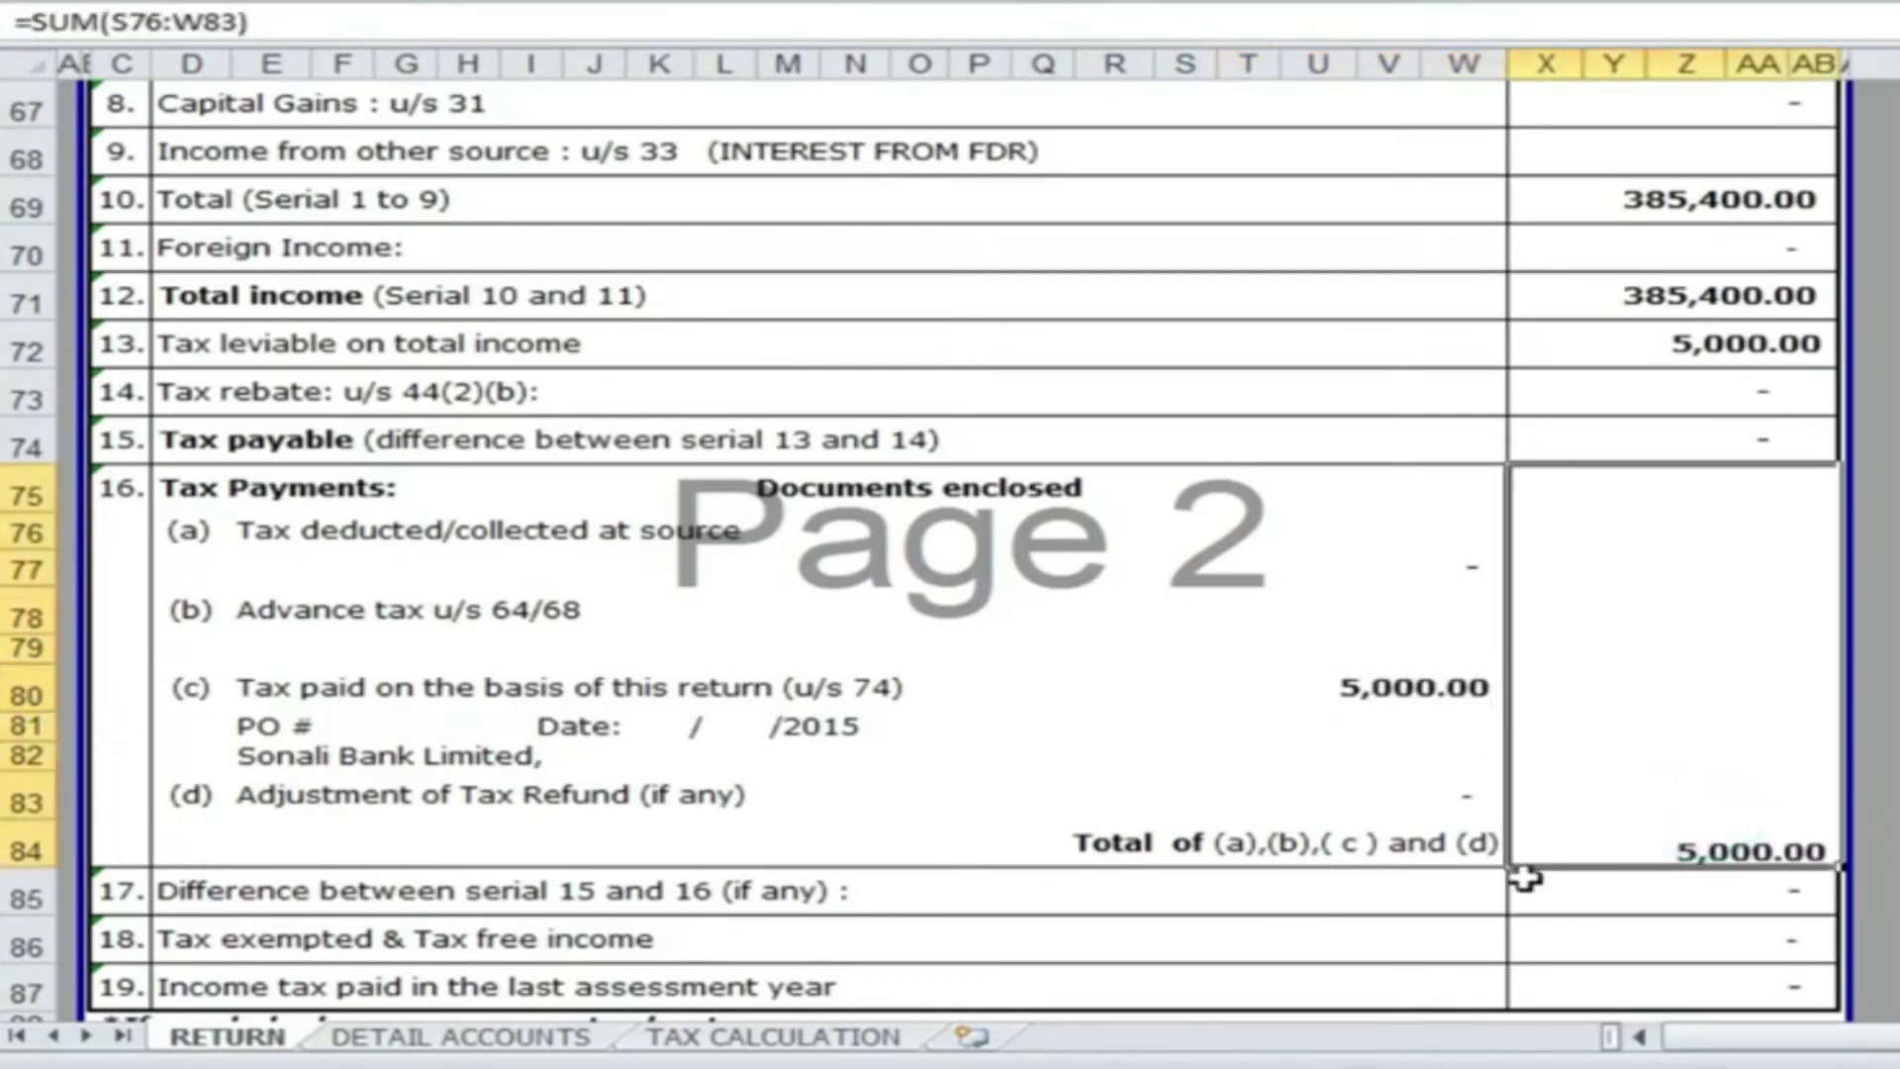
- Examine the RETURN sheet from the Verification section through the income schedules to the list of investments for tax credit
scroll(1638, 706, down, 1)
scroll(1637, 707, down, 1)
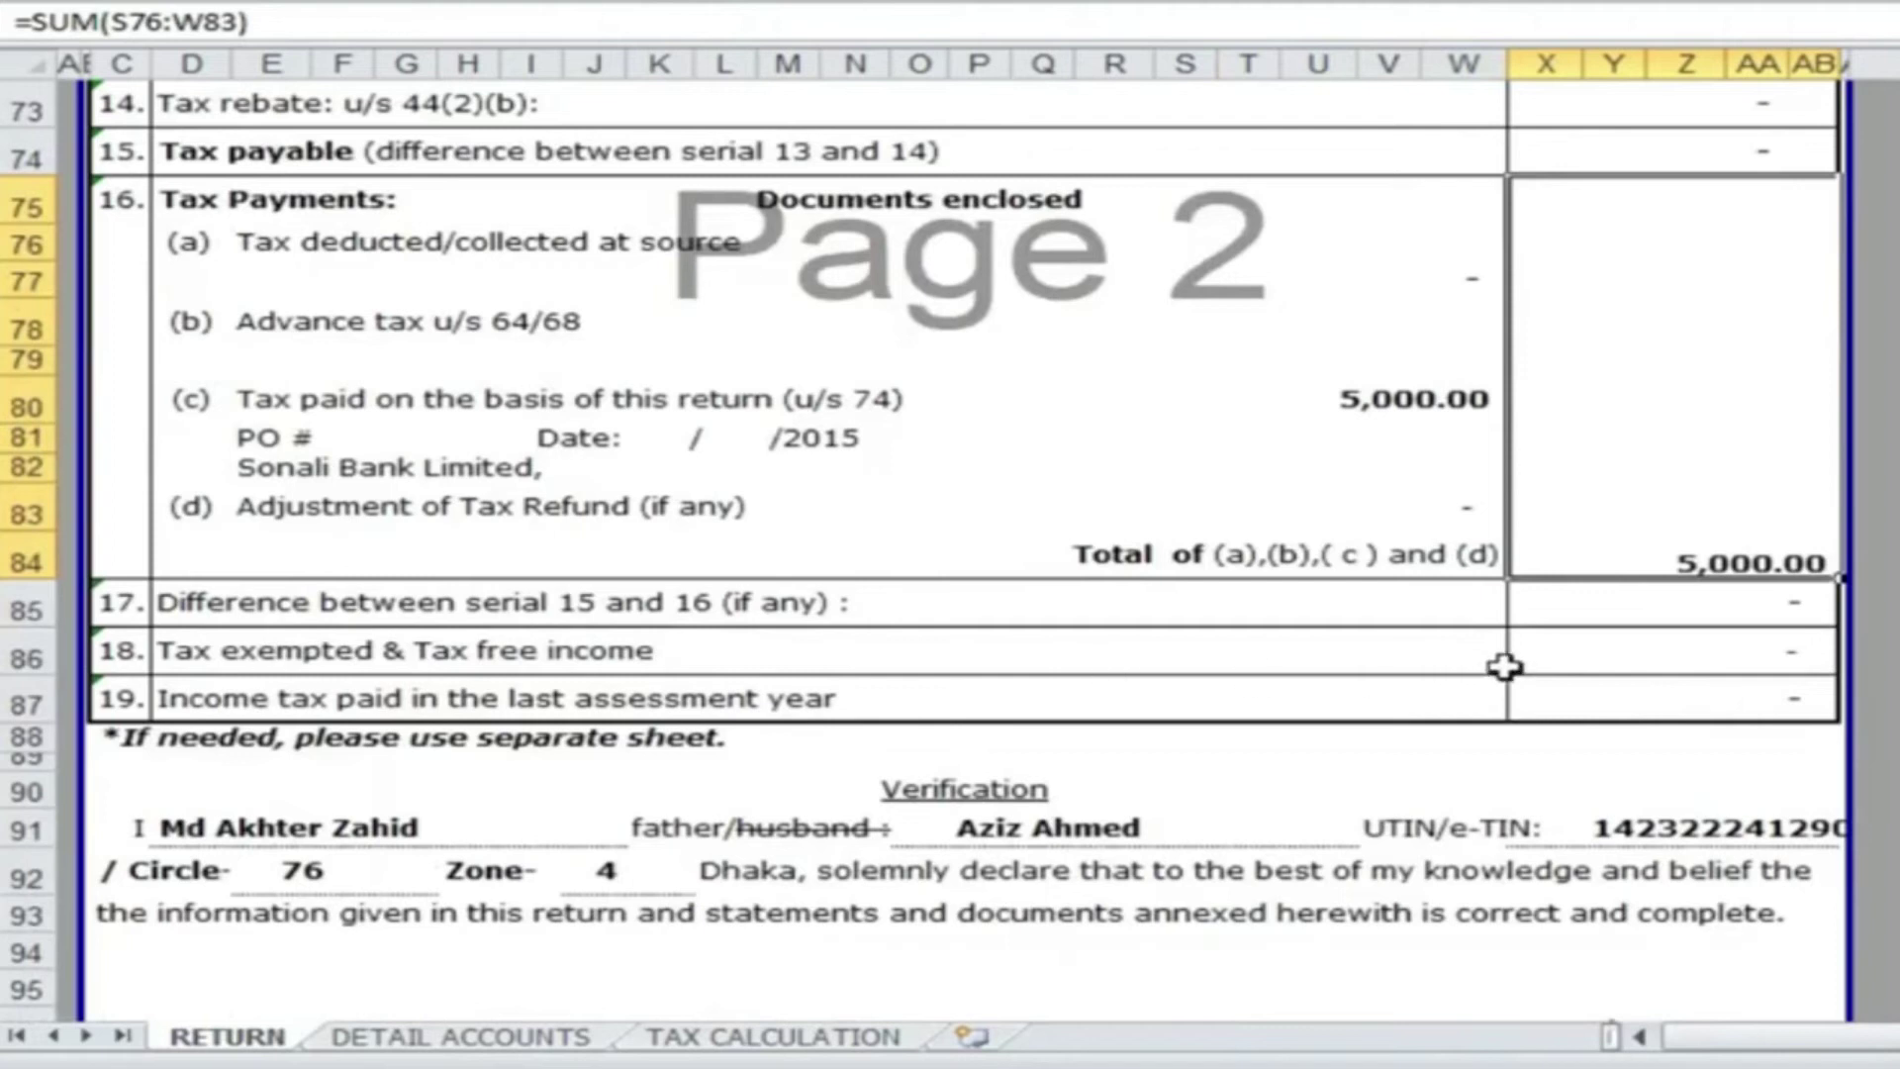
scroll(1672, 679, down, 7)
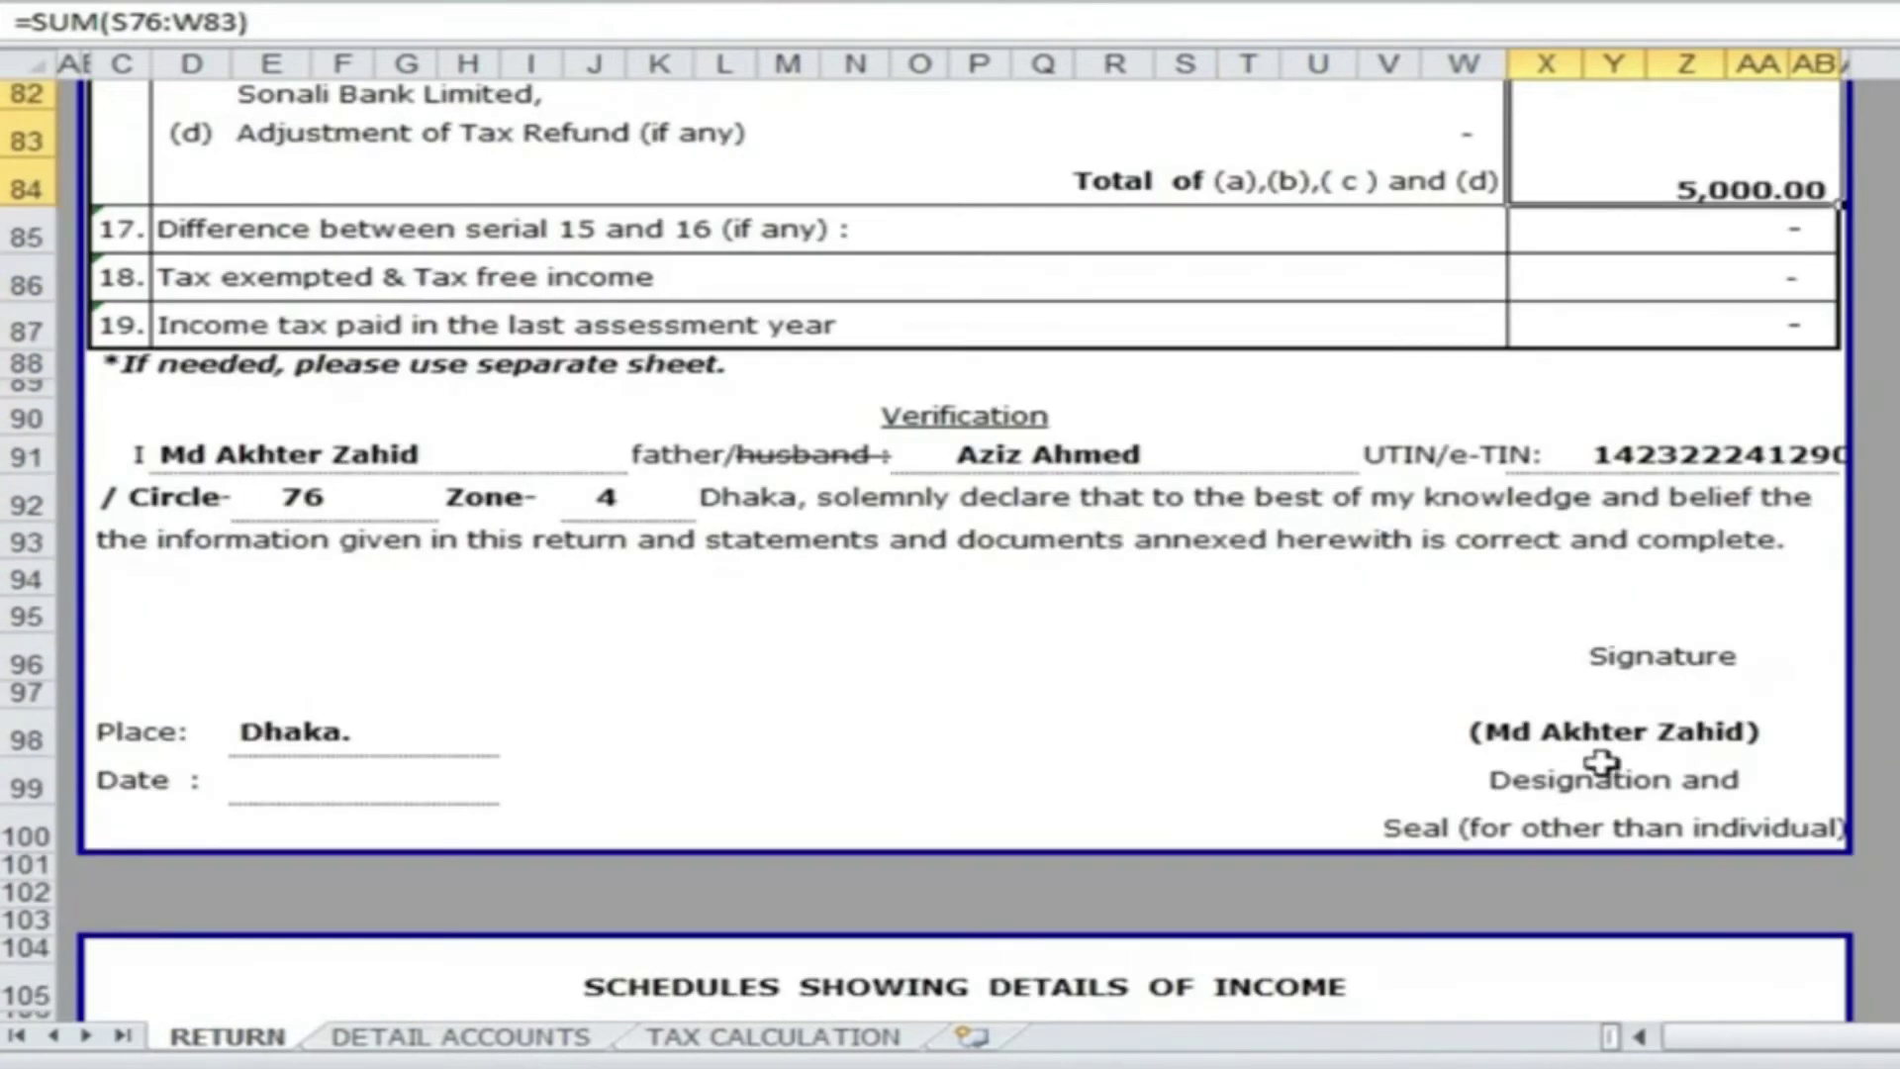
scroll(1583, 766, down, 9)
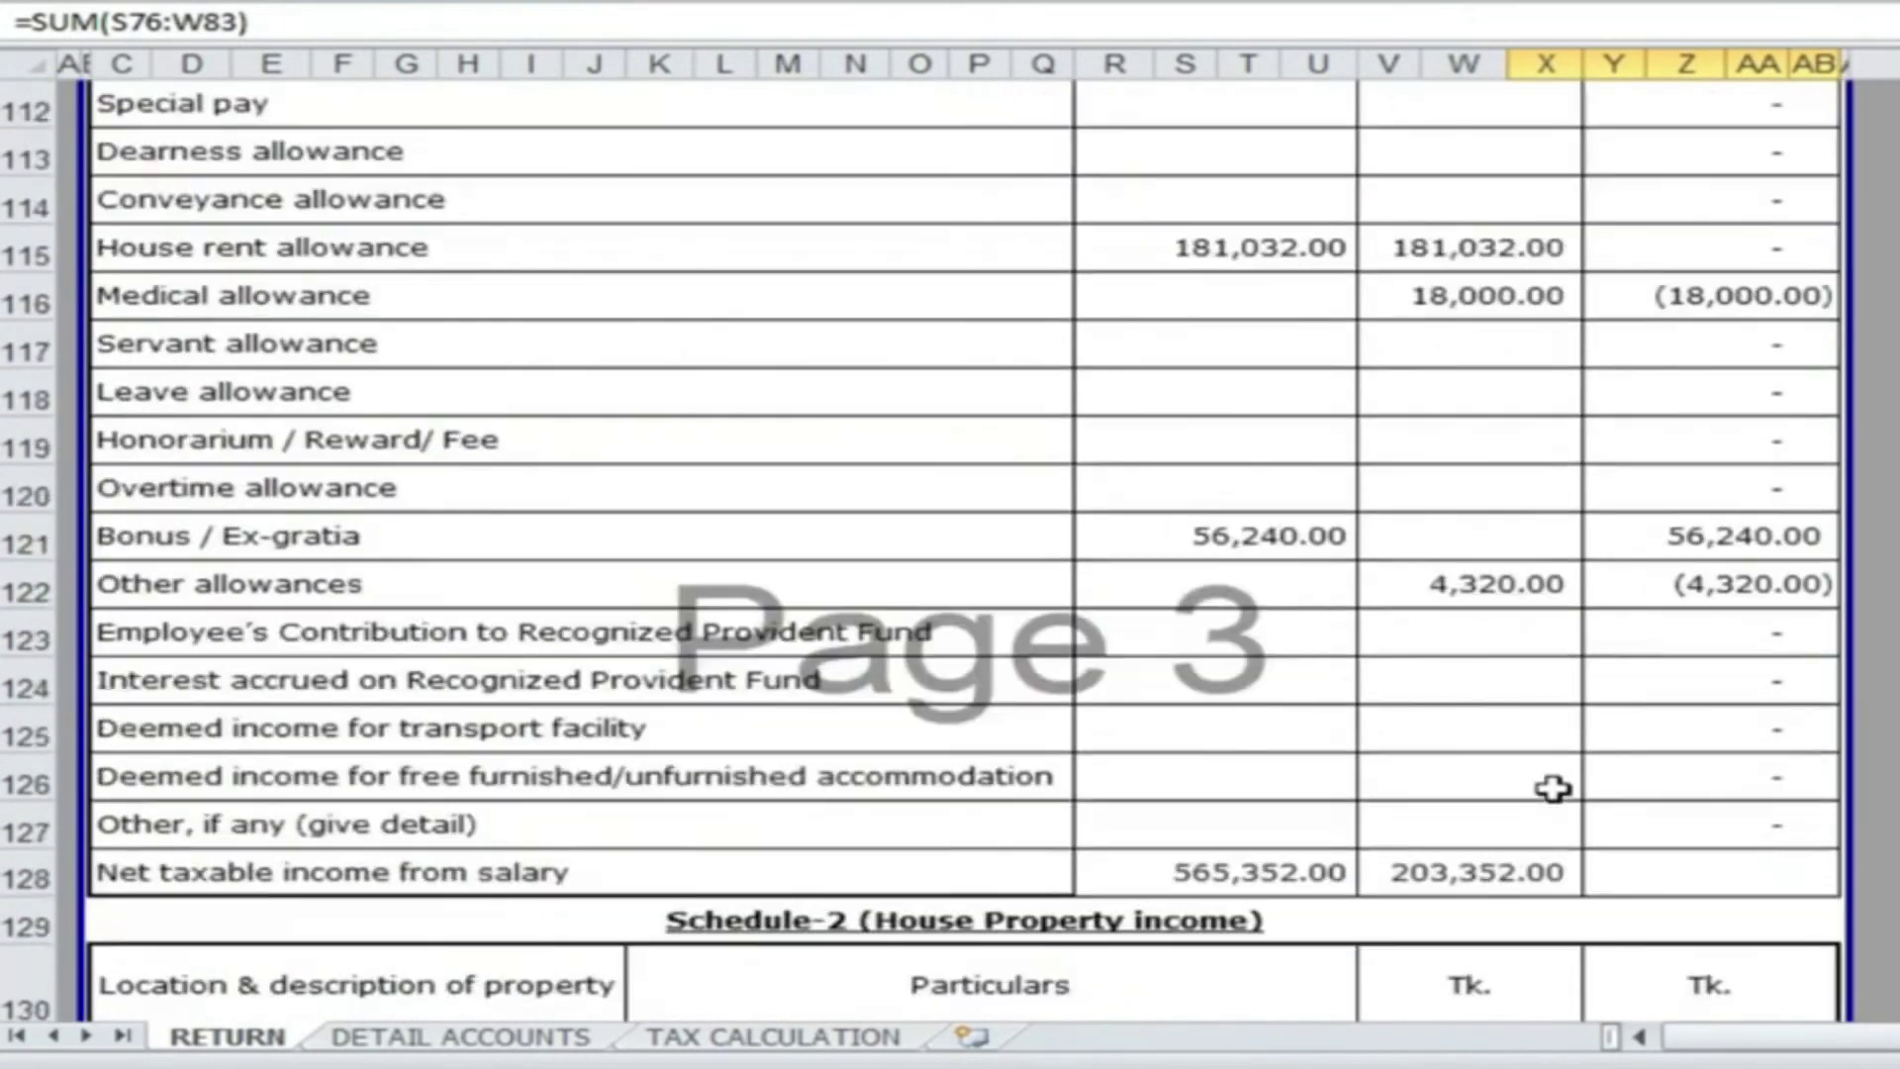
scroll(1552, 789, down, 4)
scroll(1430, 729, down, 4)
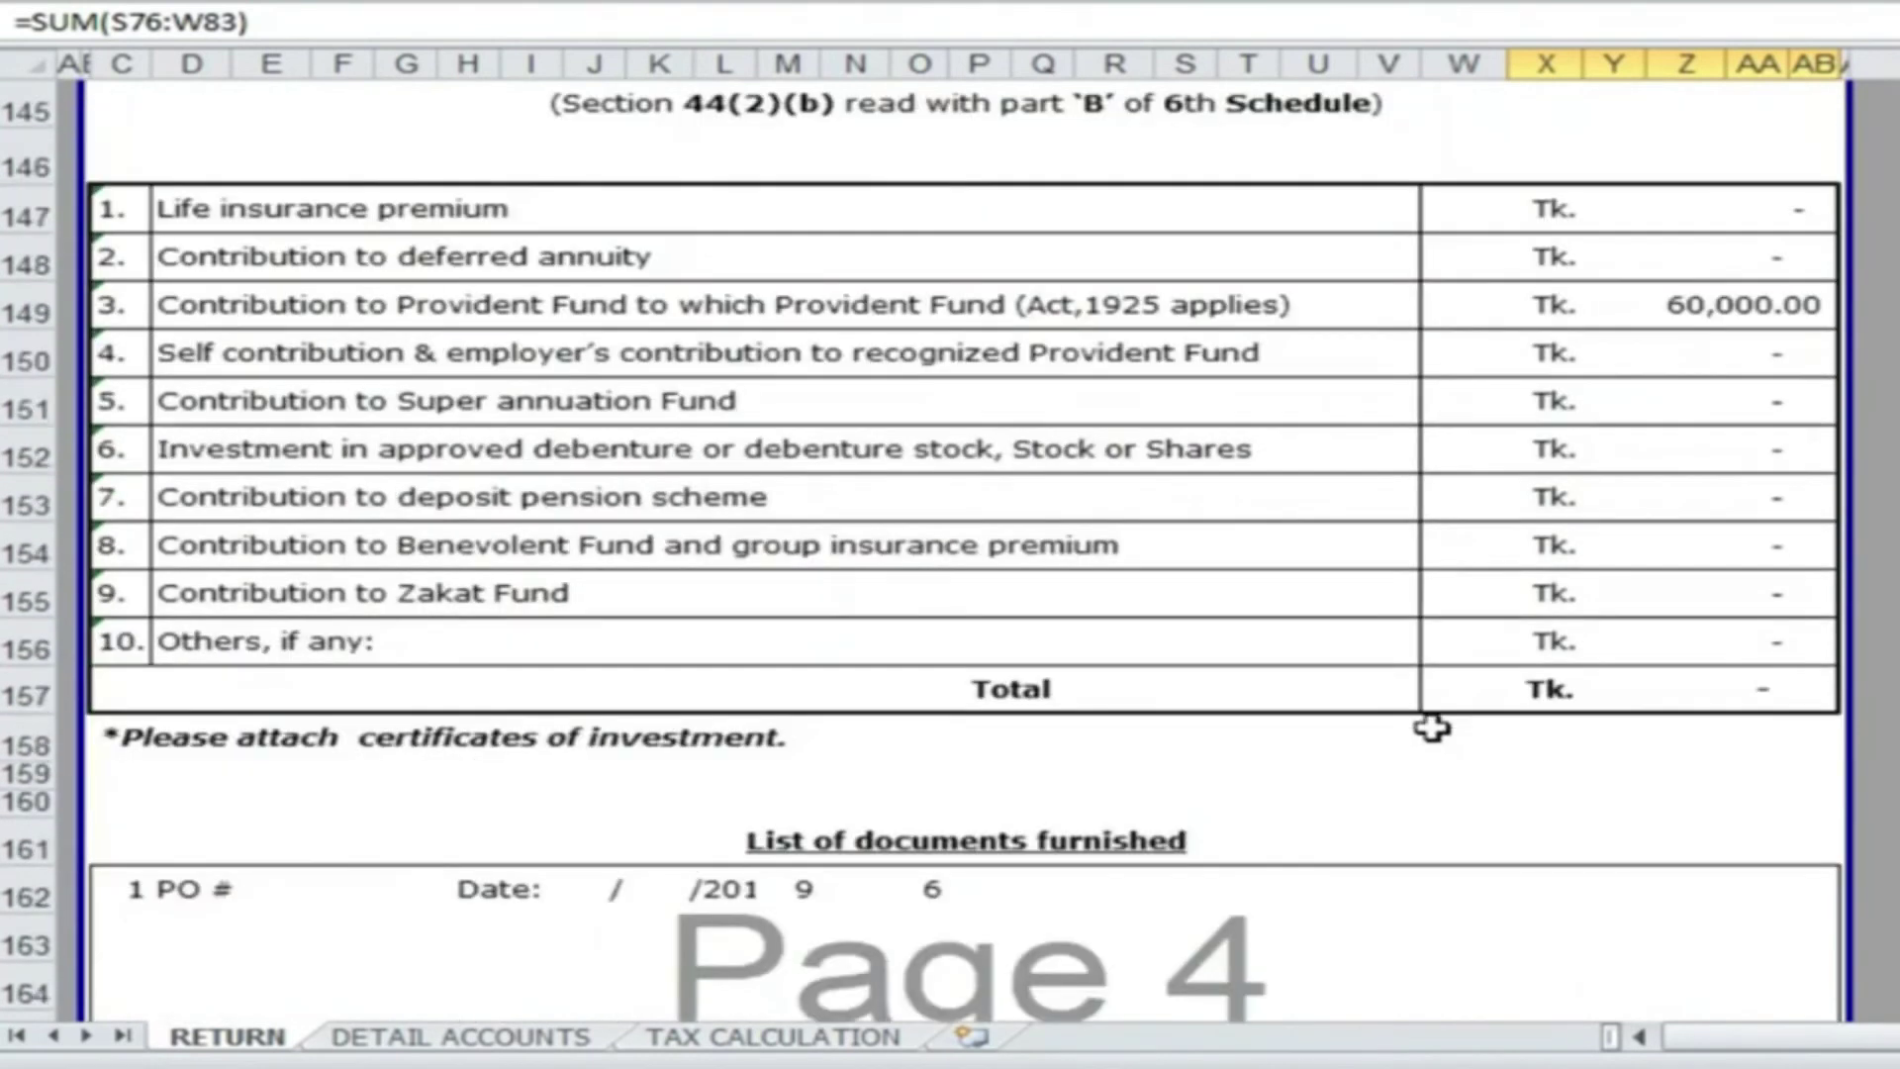
scroll(1434, 725, up, 3)
- Switch to the salary statement image, examine its provident fund, benevolent fund and group insurance deductions, and return to the tax return sheet
key(alt+Tab)
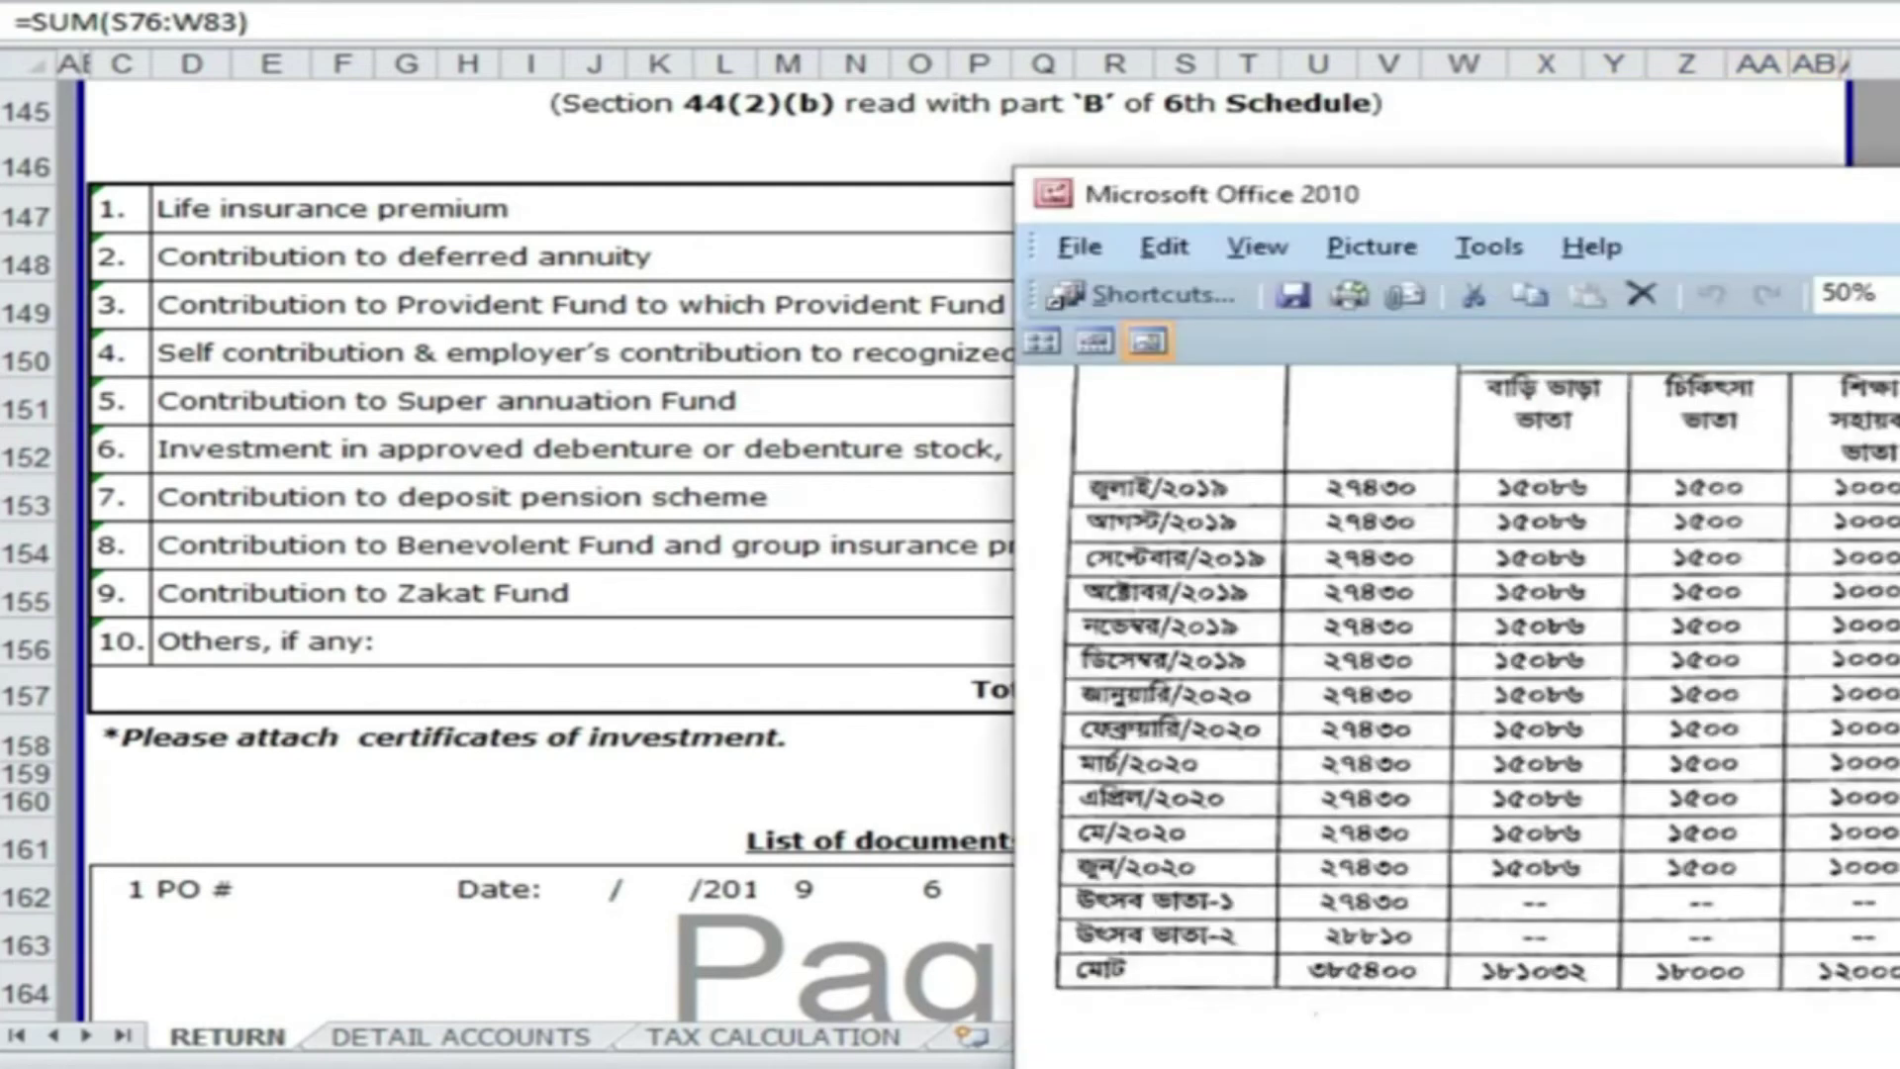
drag(1632, 791, 891, 795)
drag(1791, 764, 1273, 826)
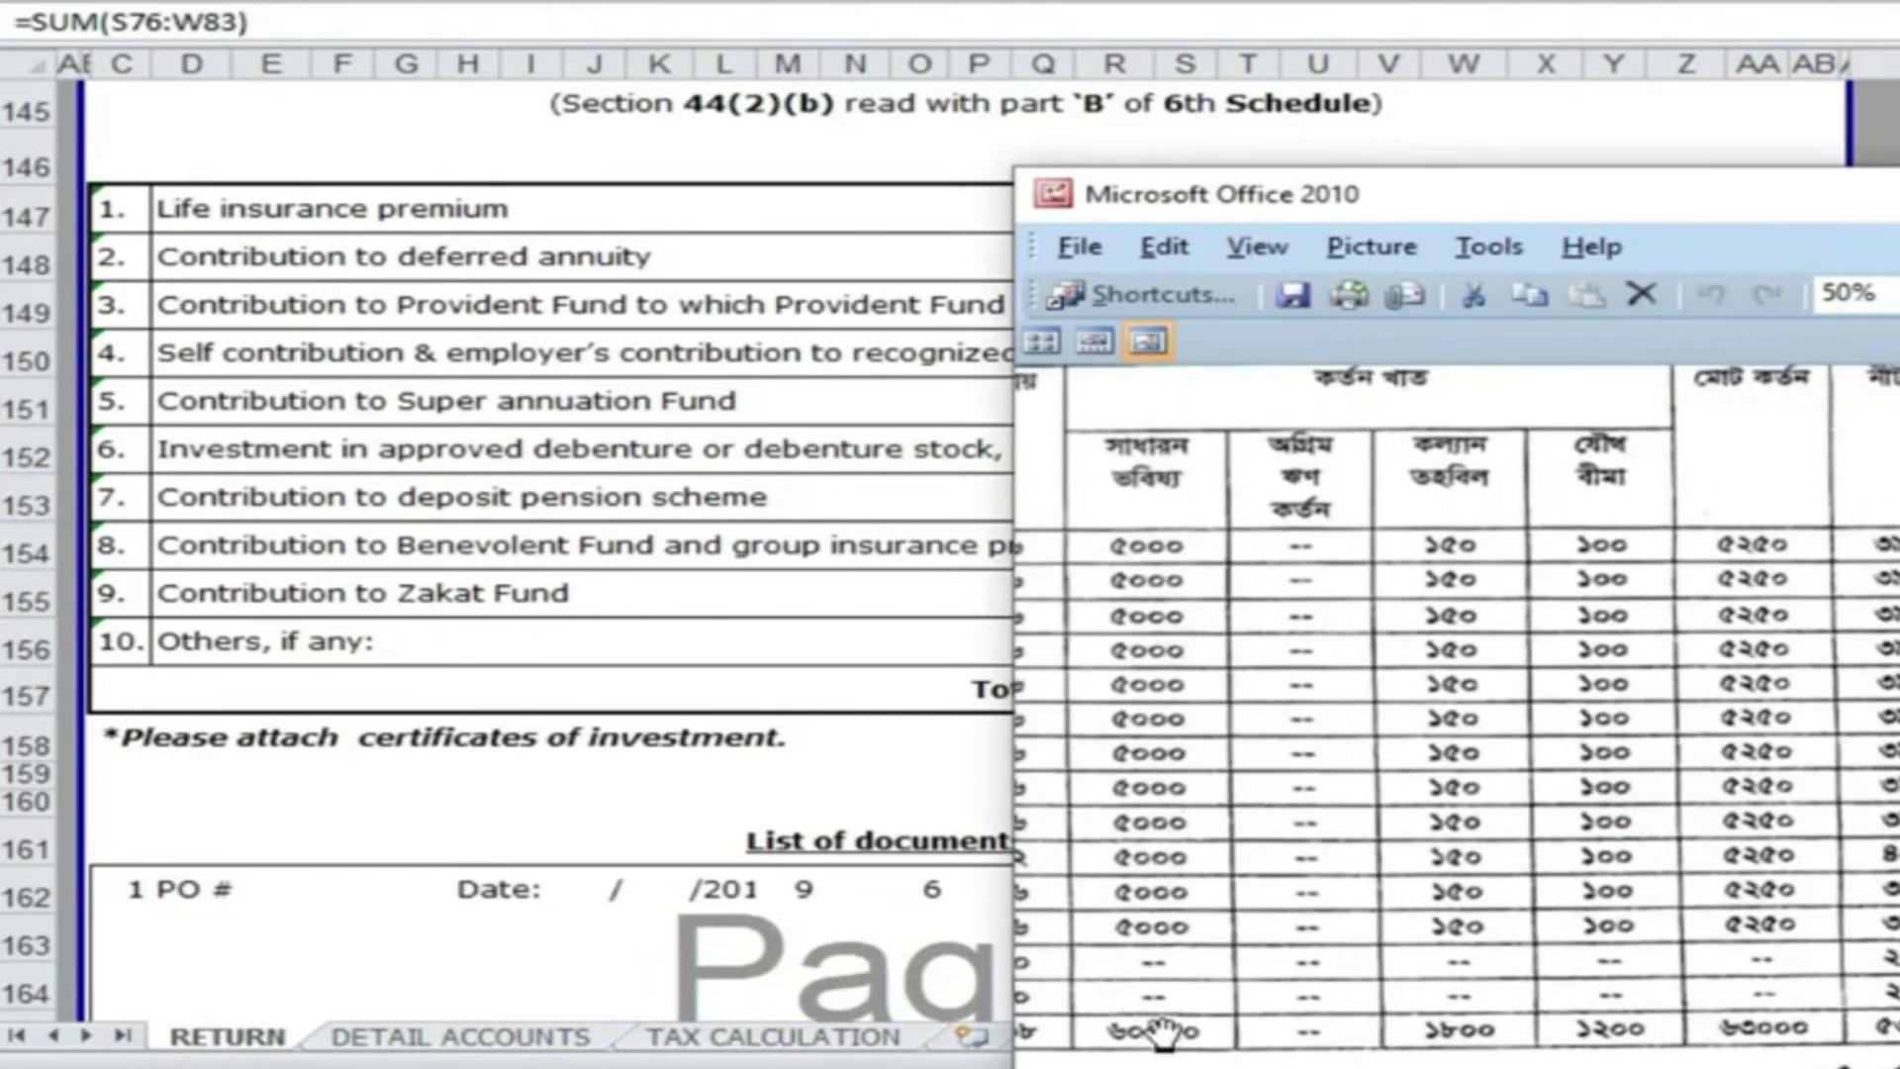
drag(1558, 925, 1575, 863)
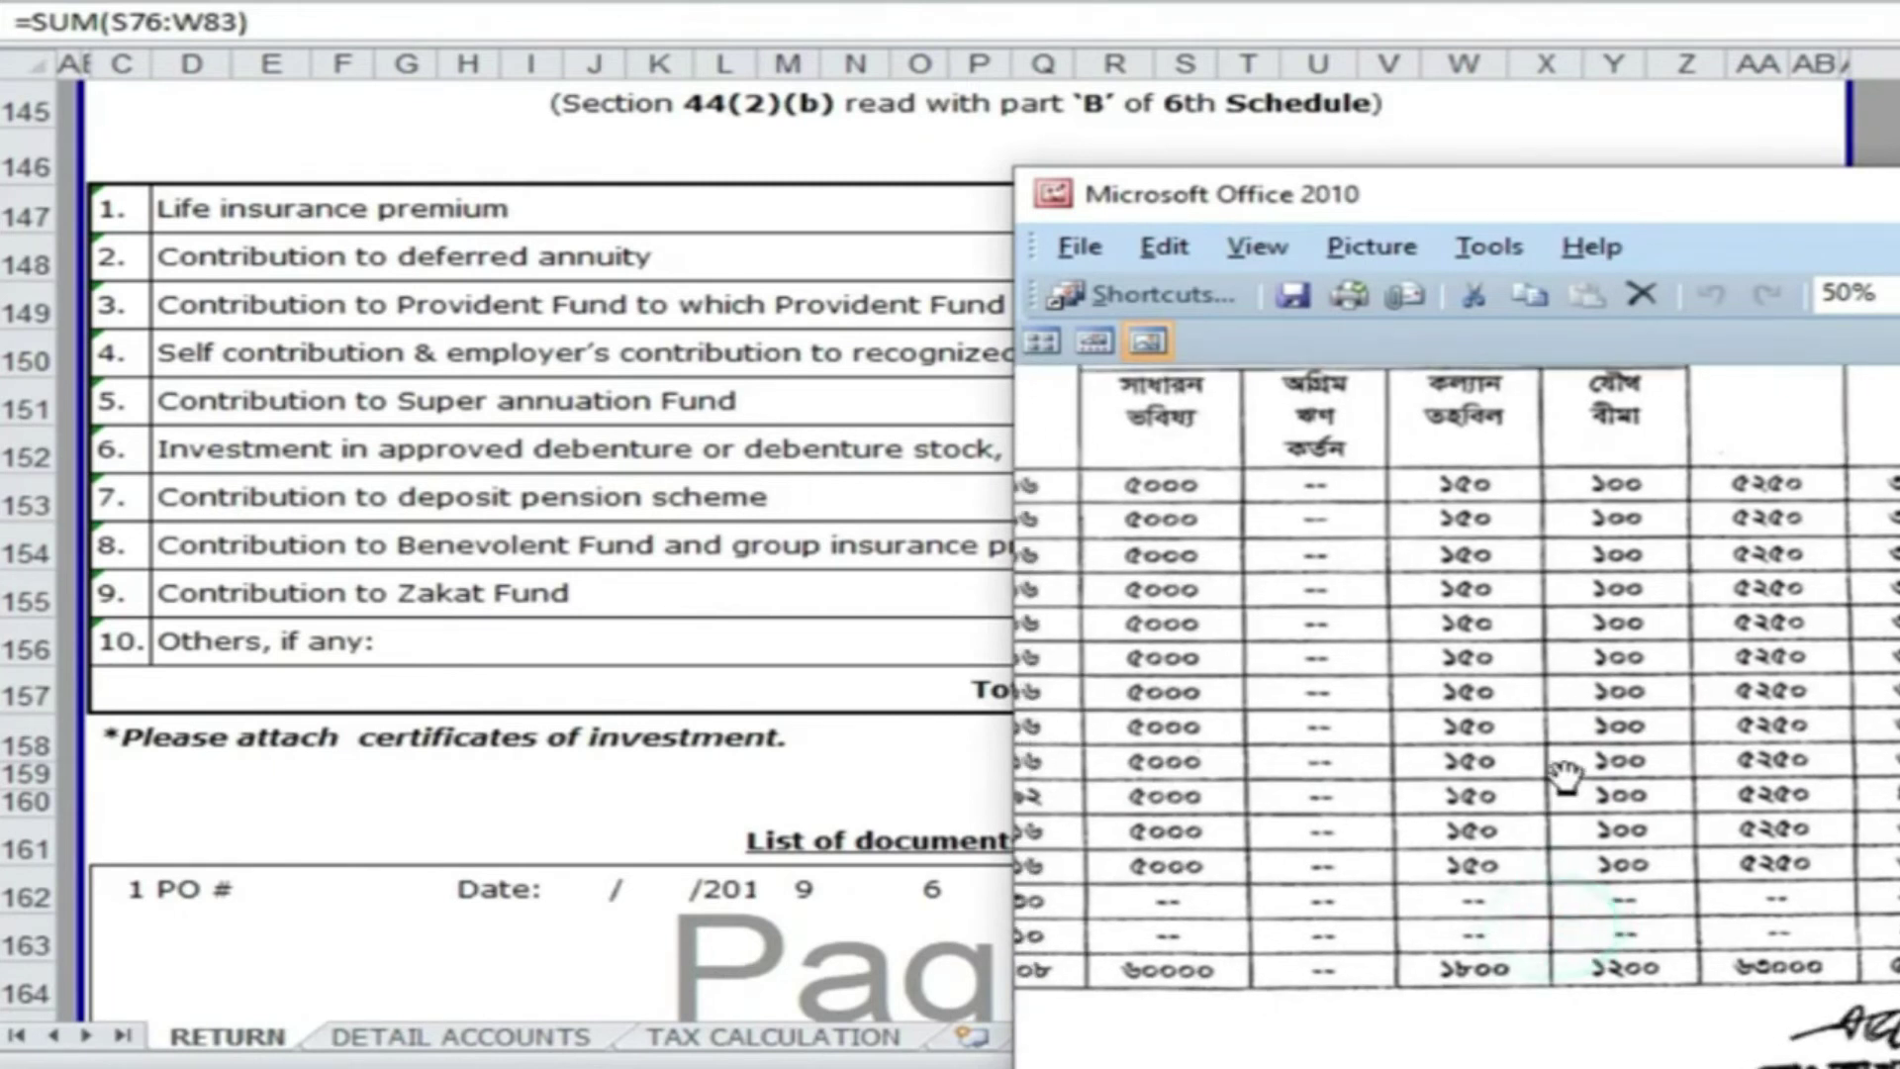
drag(1632, 750, 1611, 761)
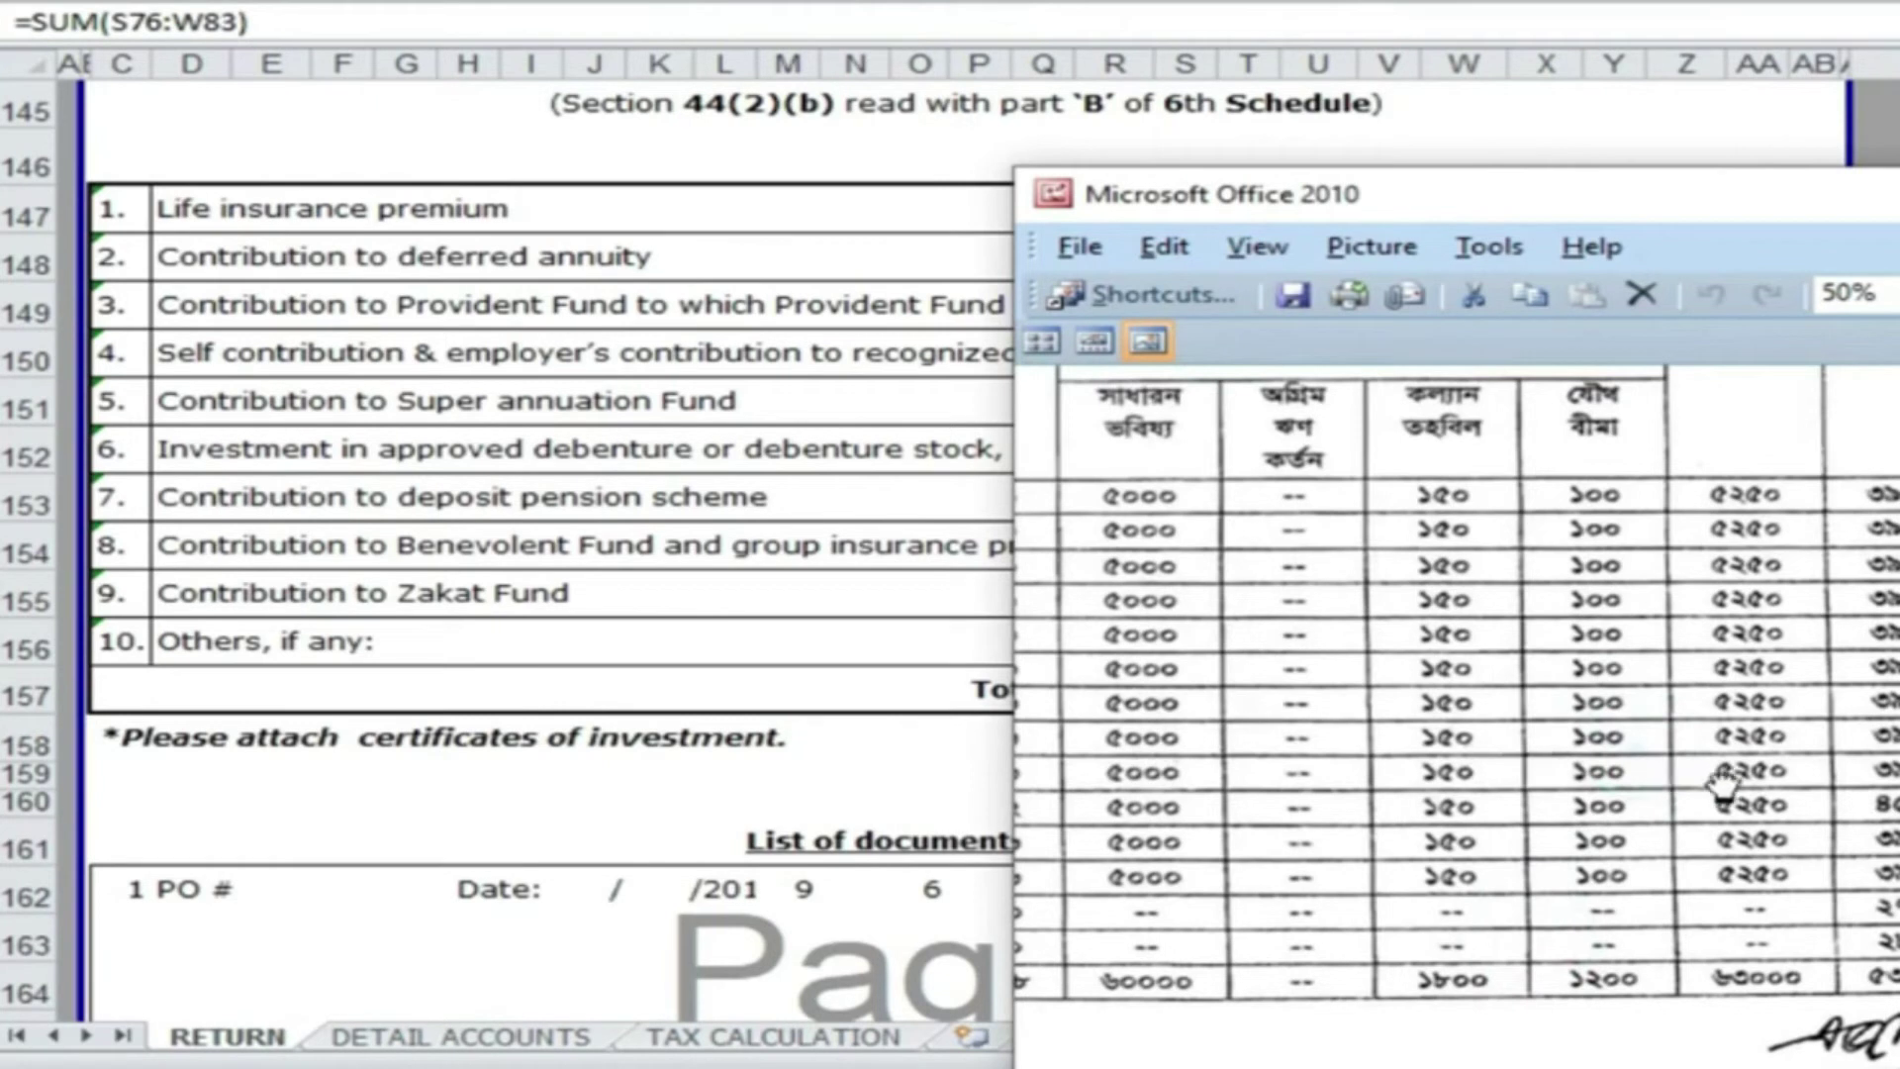
drag(1723, 789, 1727, 813)
key(alt+Tab)
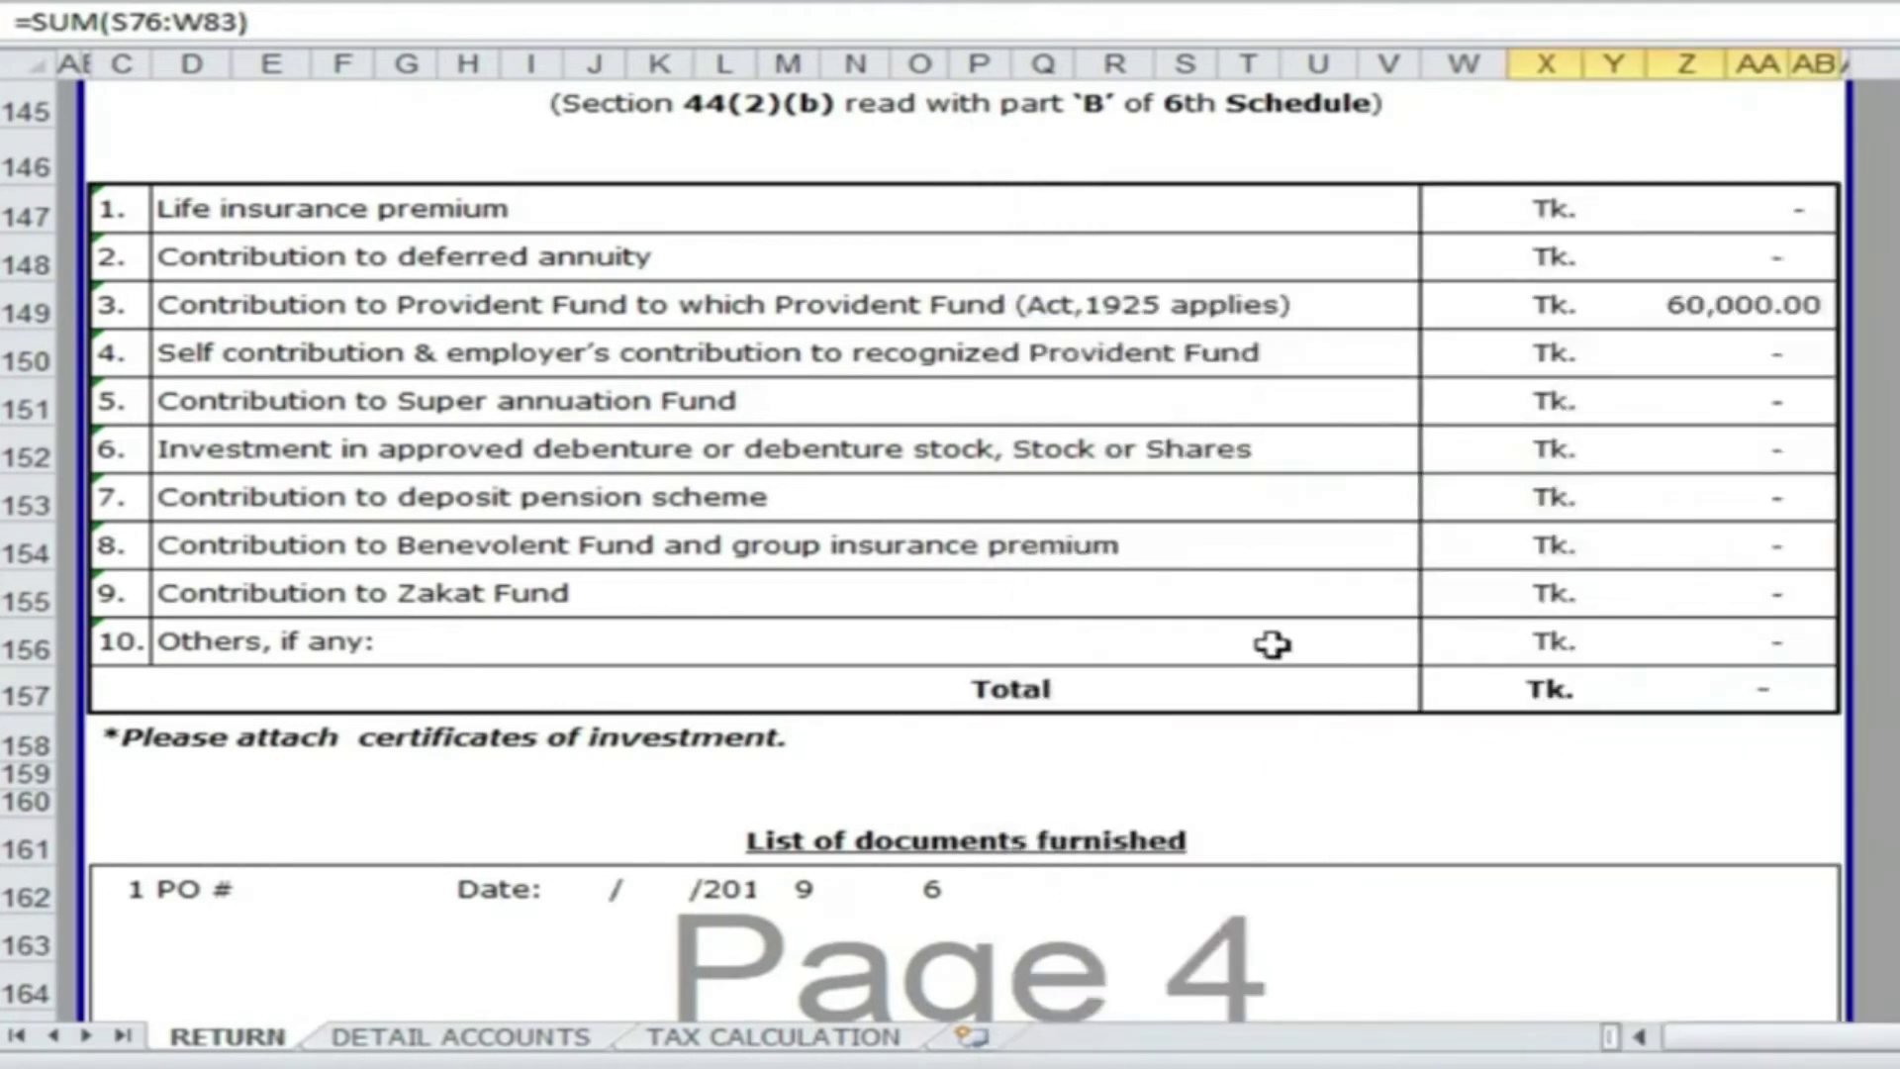
- Examine the Statement of Assets and liabilities (IT-10B) from Business Capital through investments and cash assets to the start of the liabilities
scroll(1390, 761, down, 13)
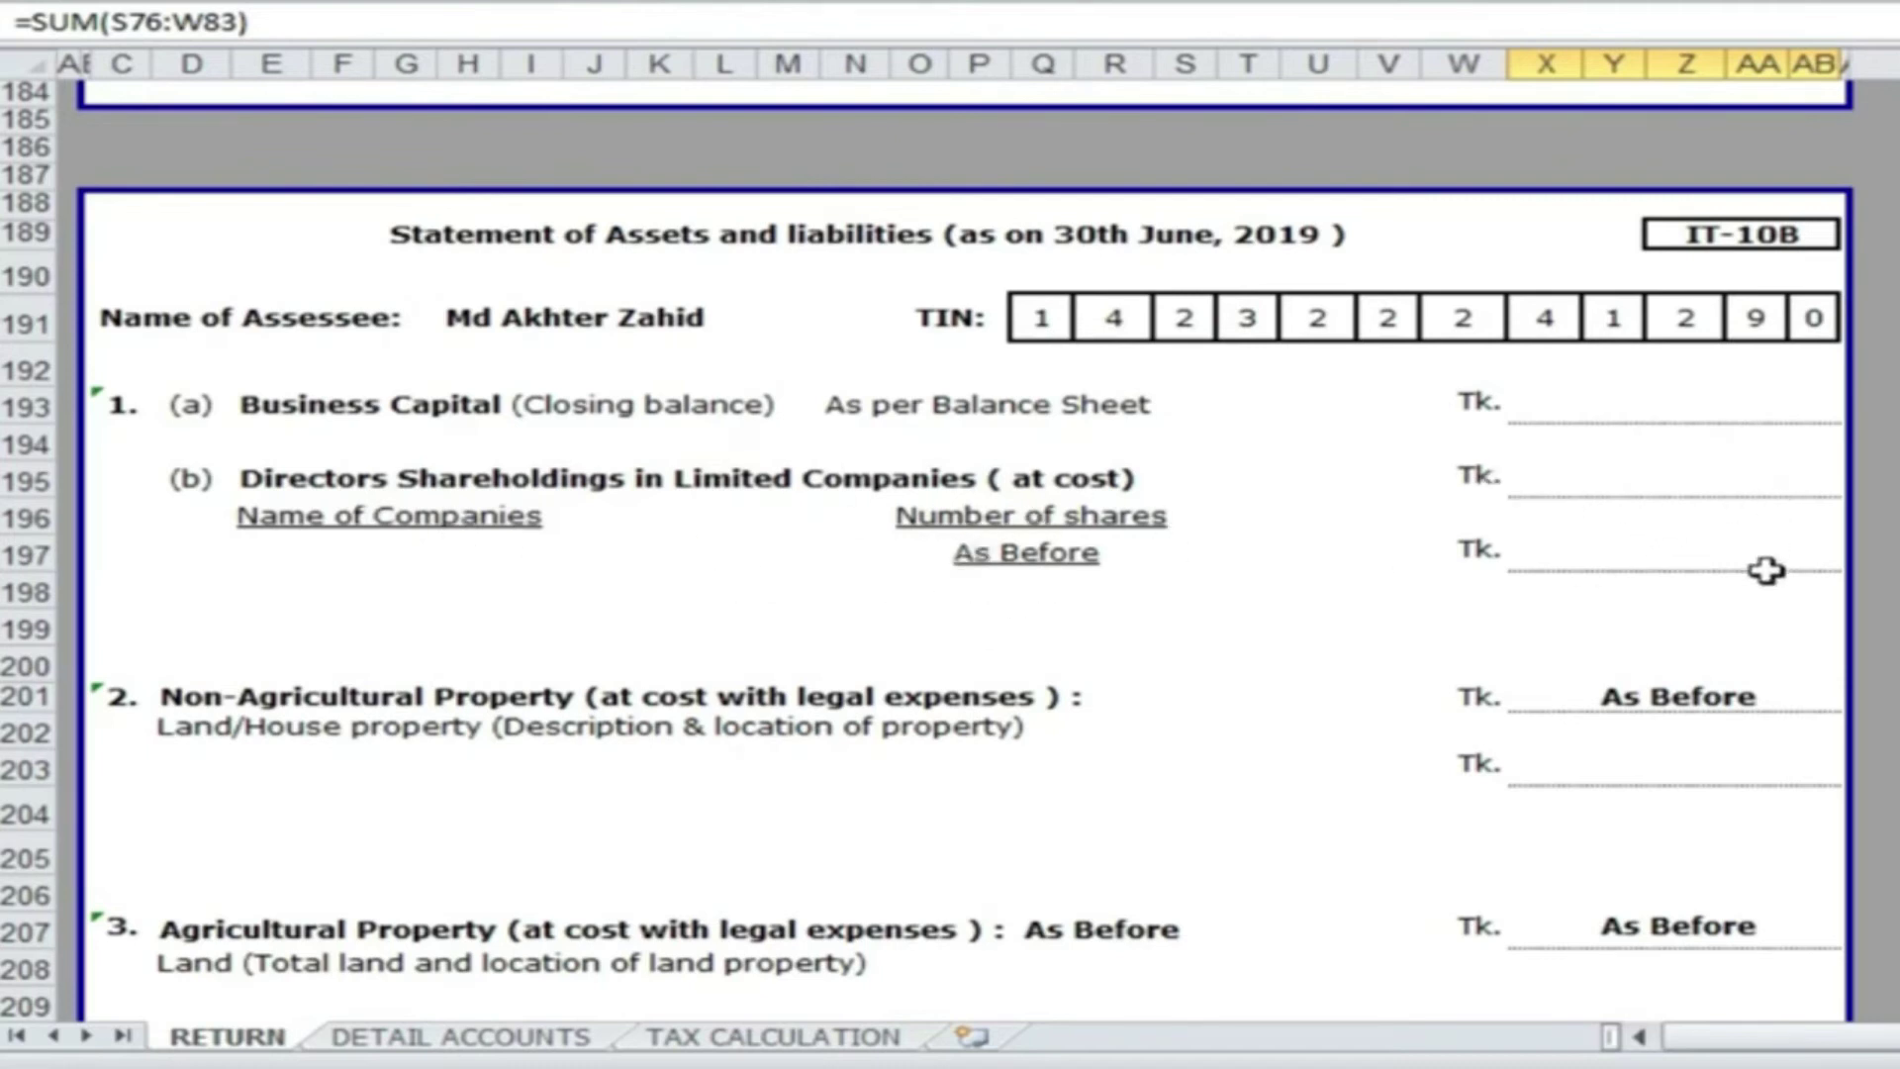
scroll(1319, 775, down, 2)
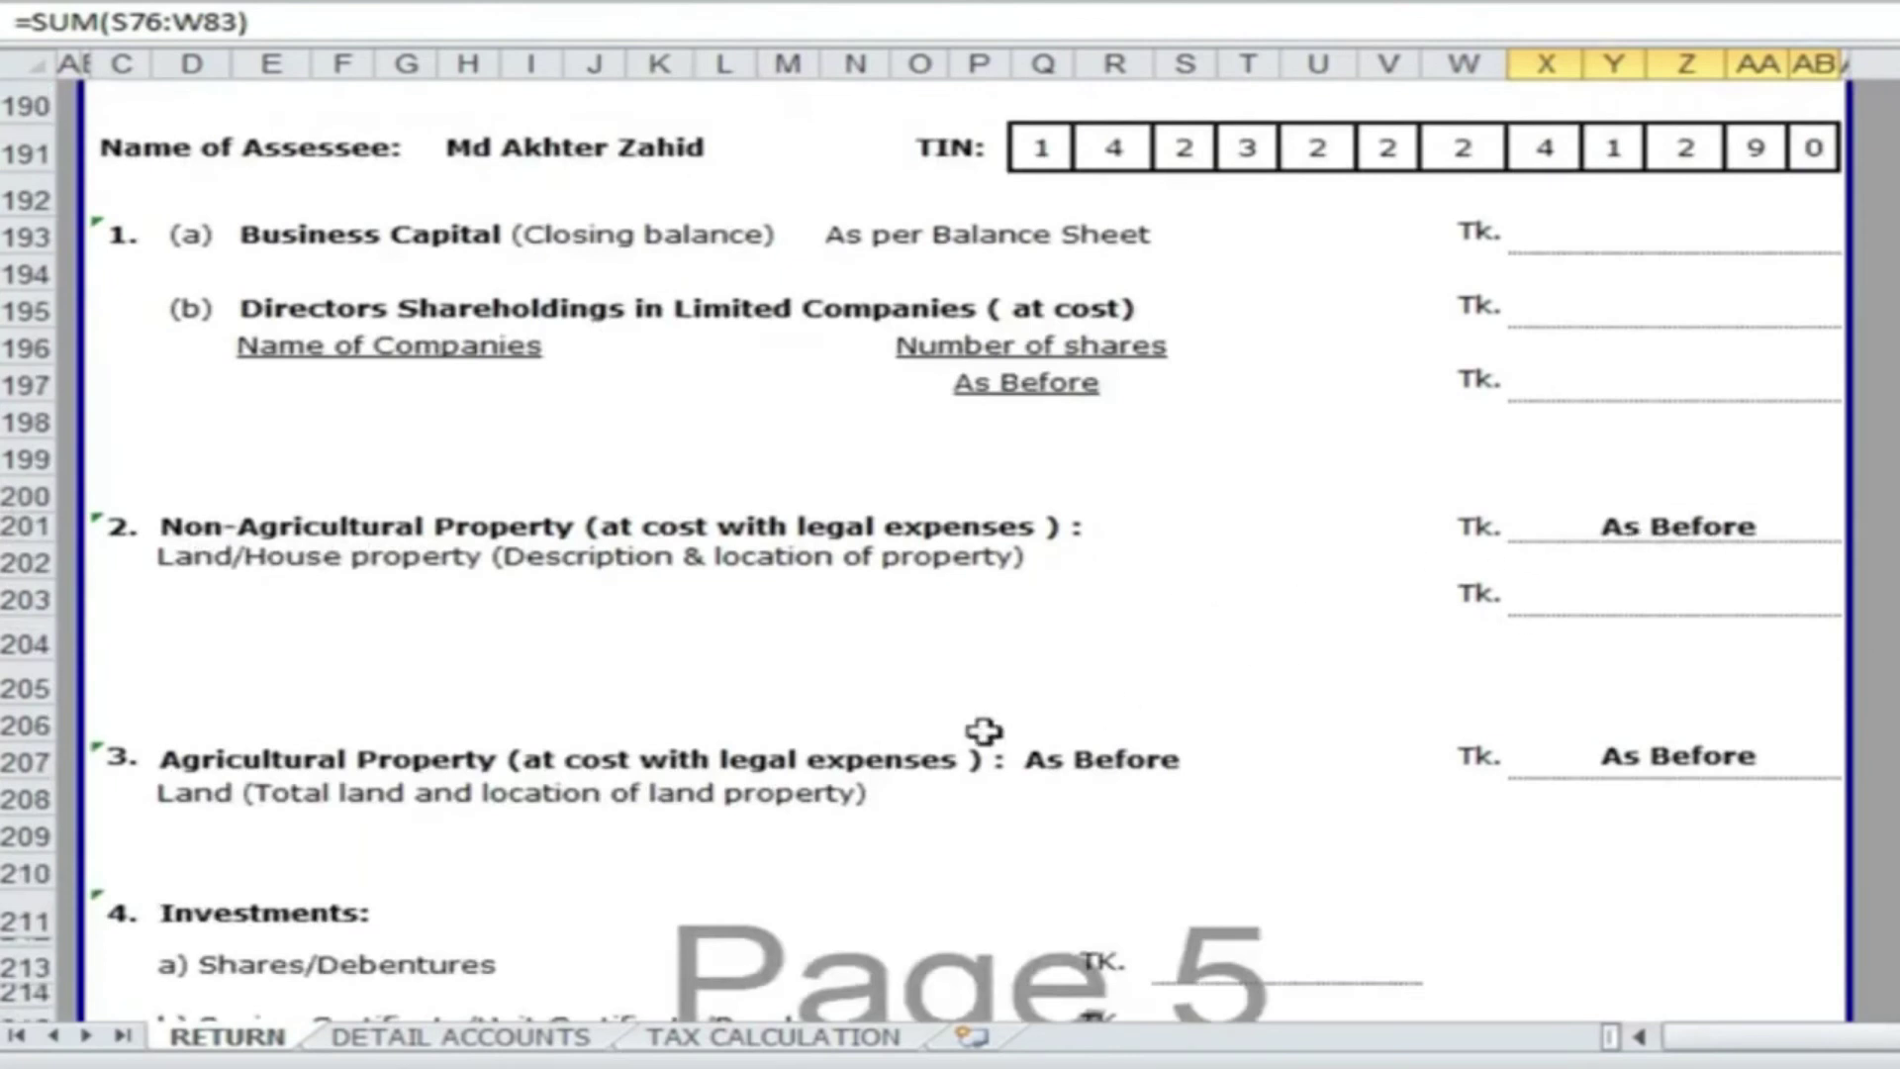
scroll(940, 716, down, 1)
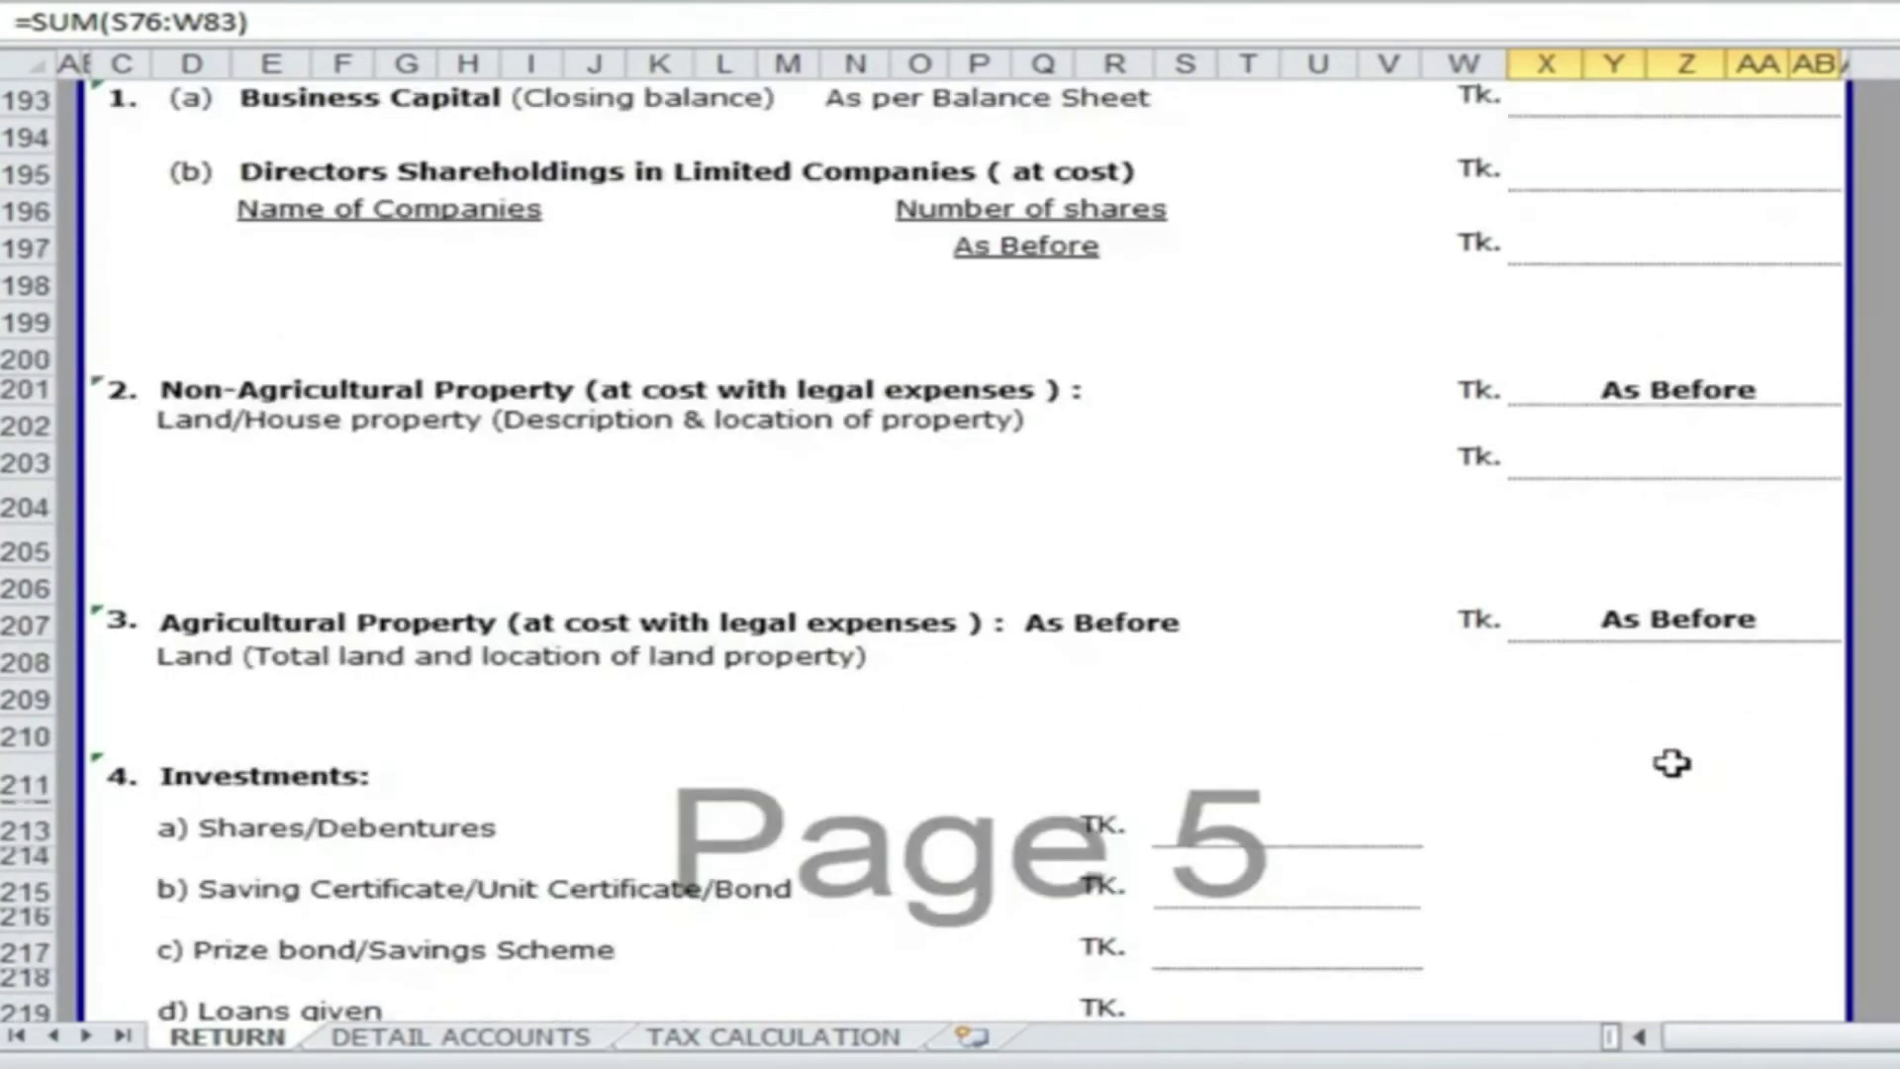
scroll(1642, 712, down, 1)
scroll(1420, 737, down, 2)
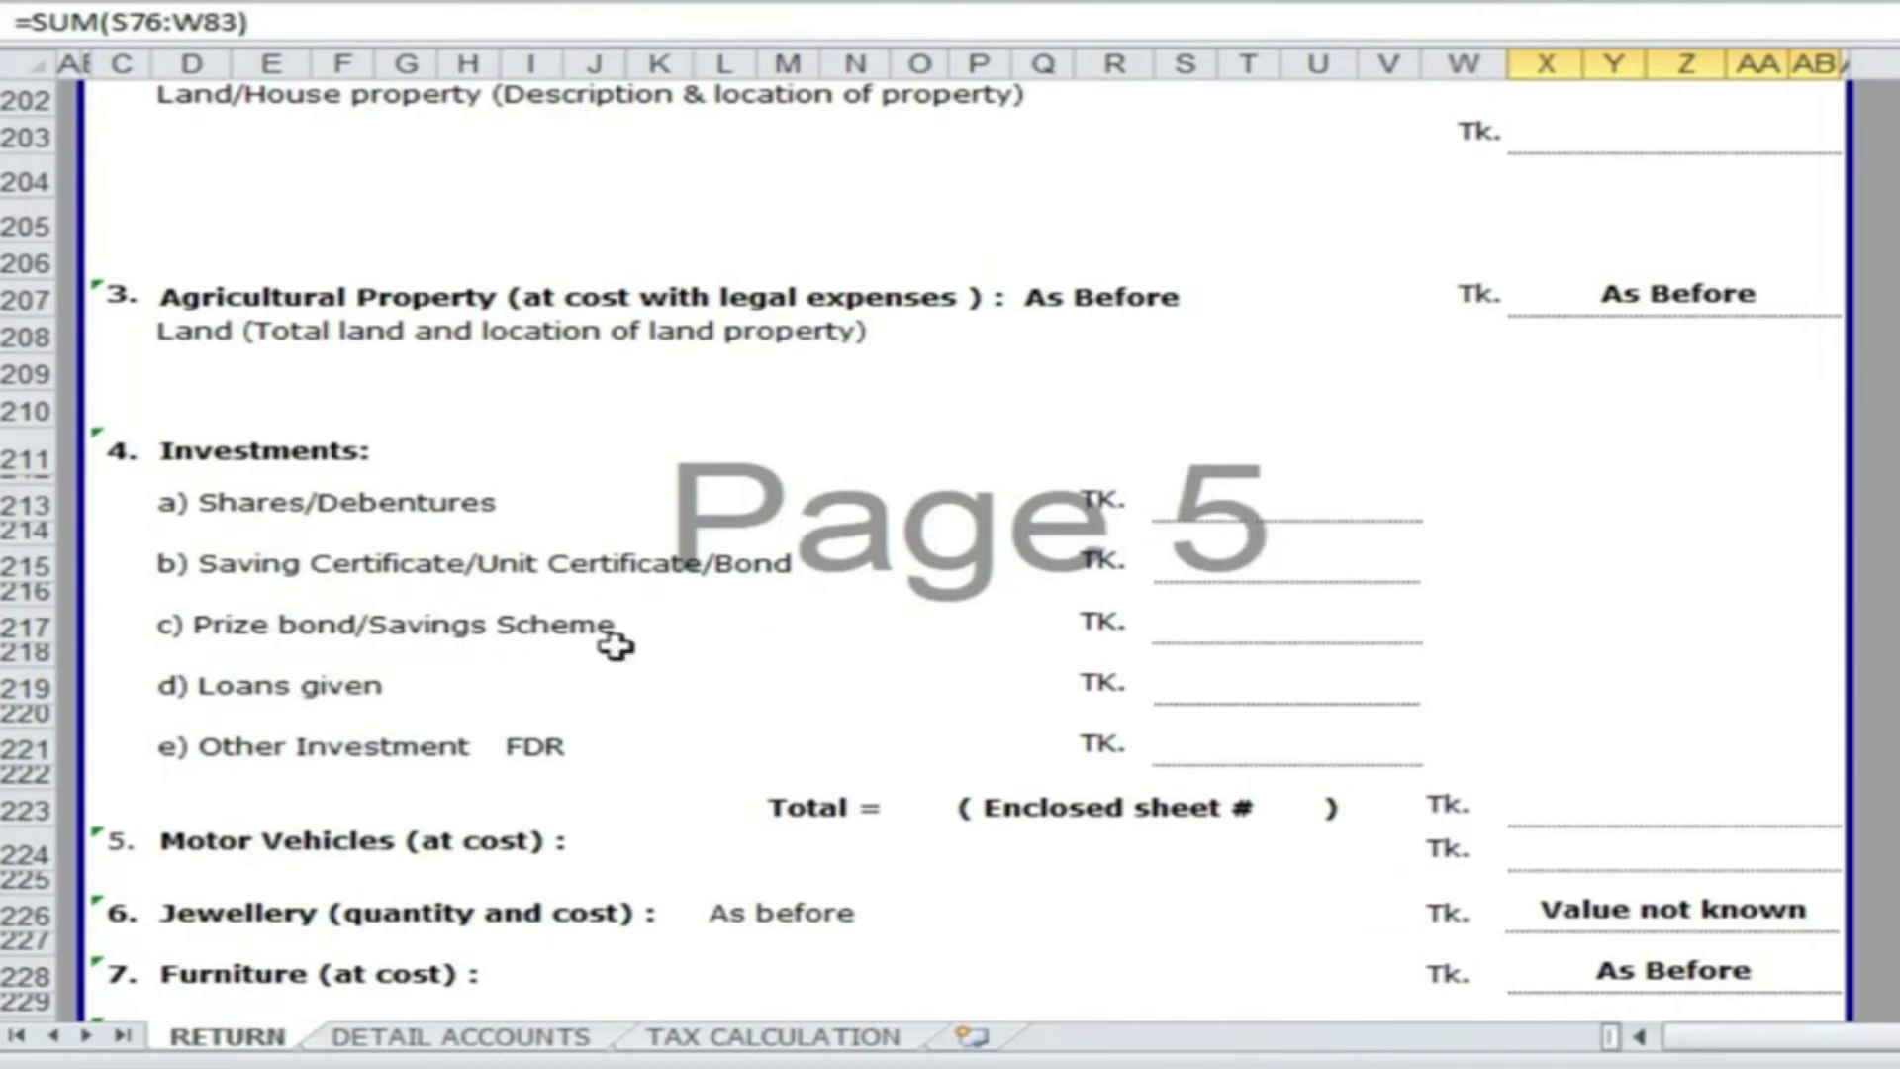
scroll(1326, 733, down, 2)
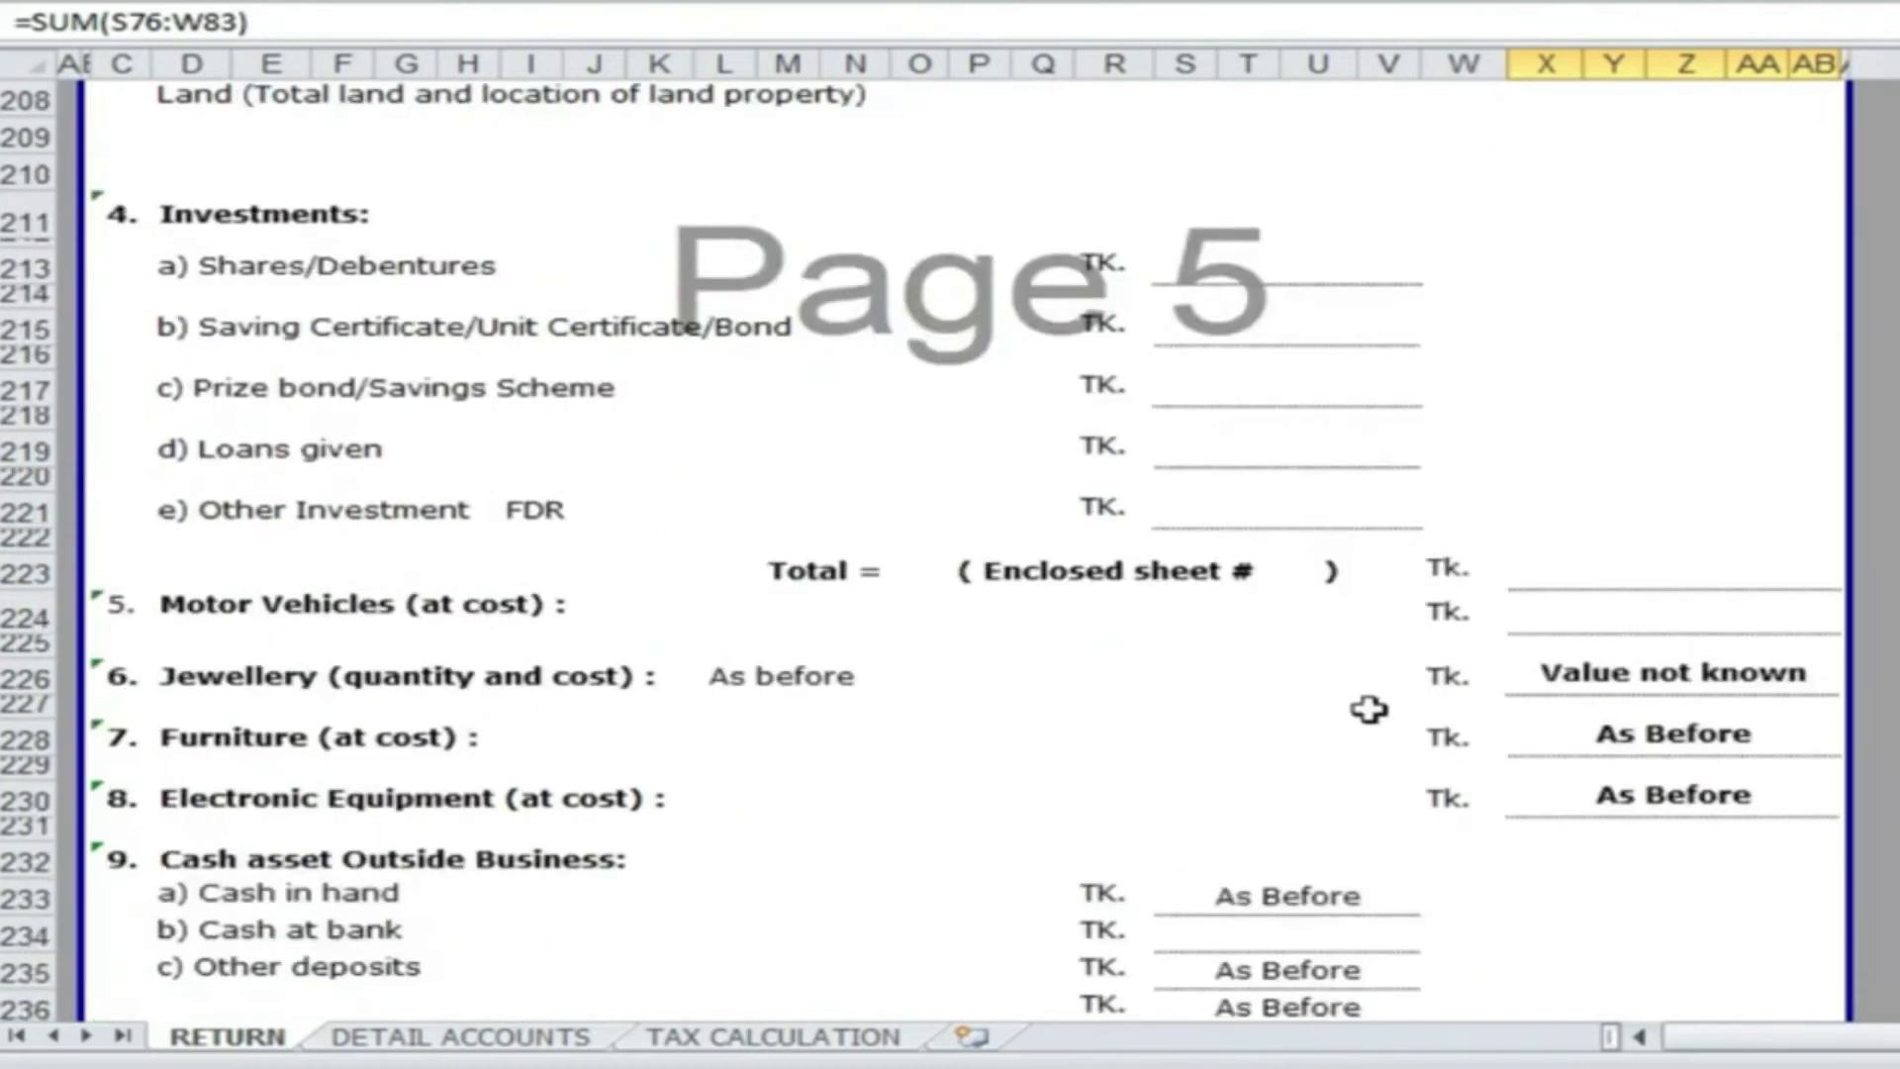
scroll(1725, 886, down, 2)
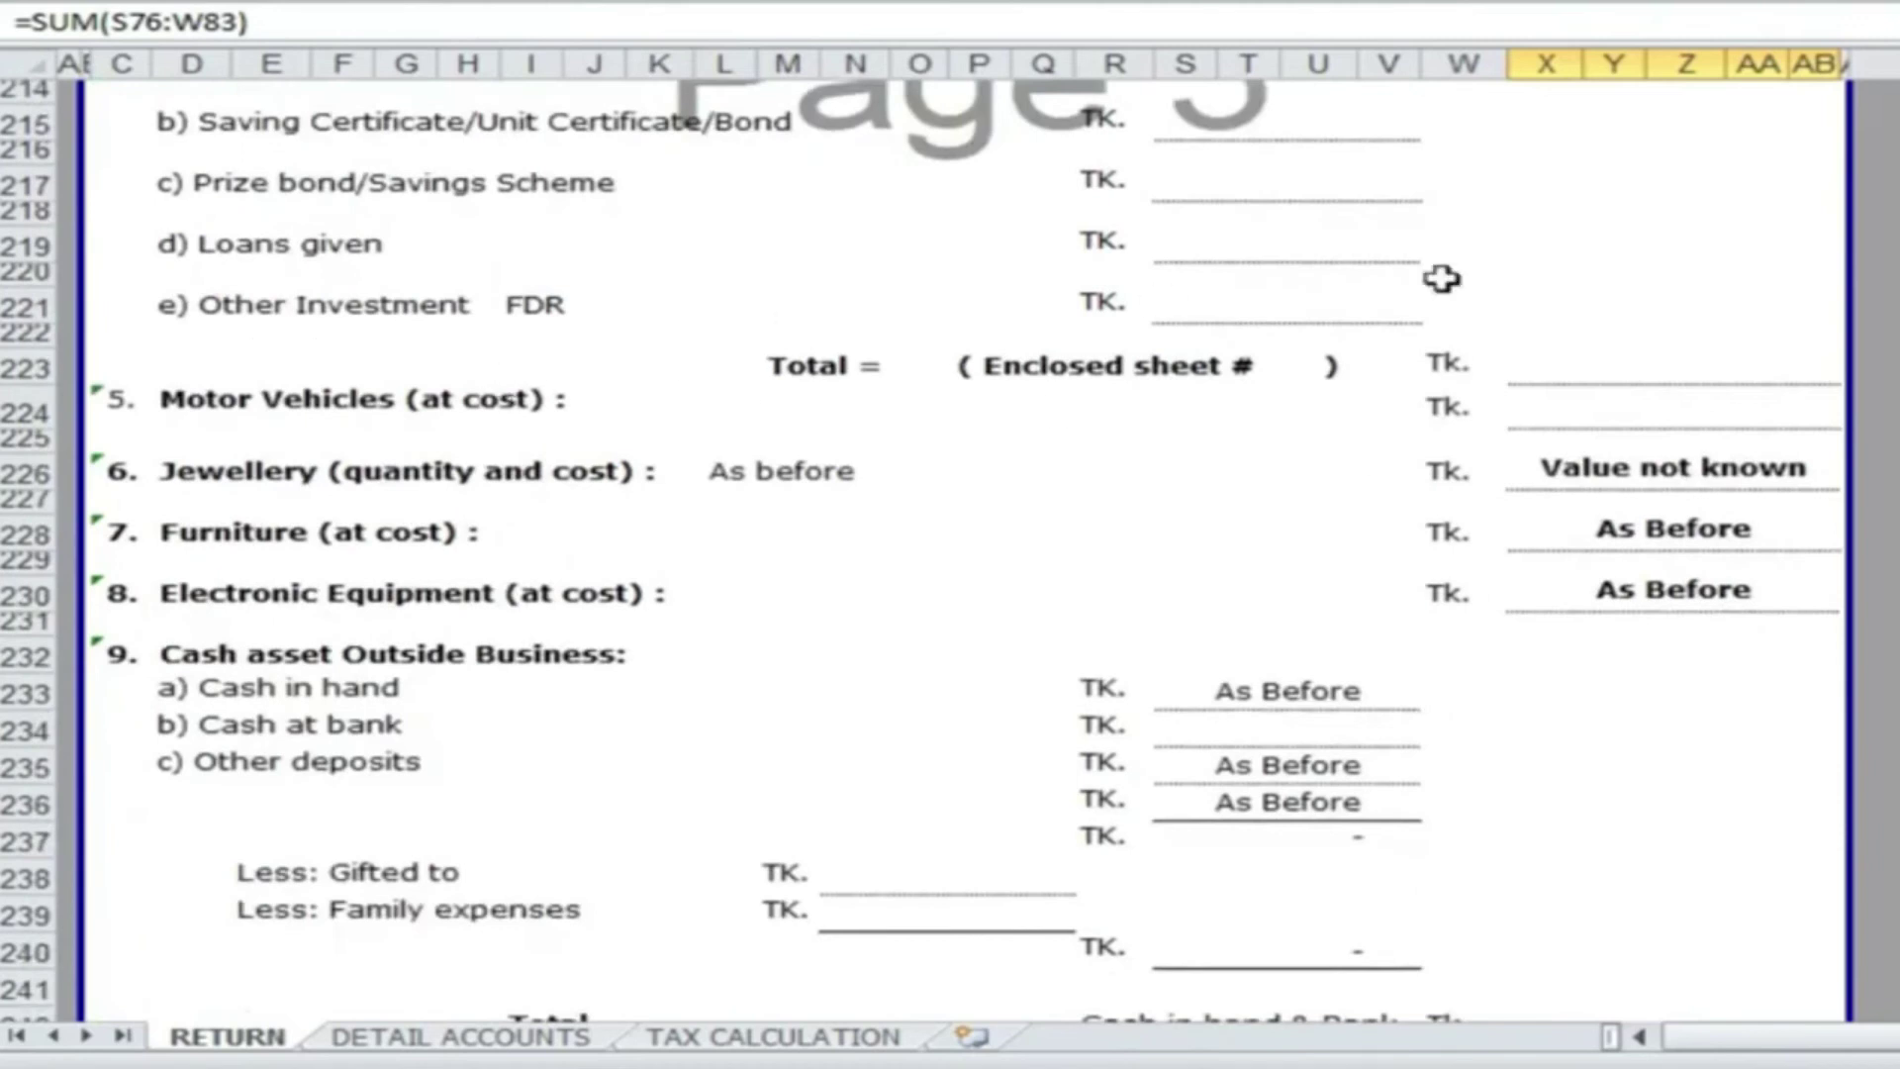
scroll(1766, 792, down, 2)
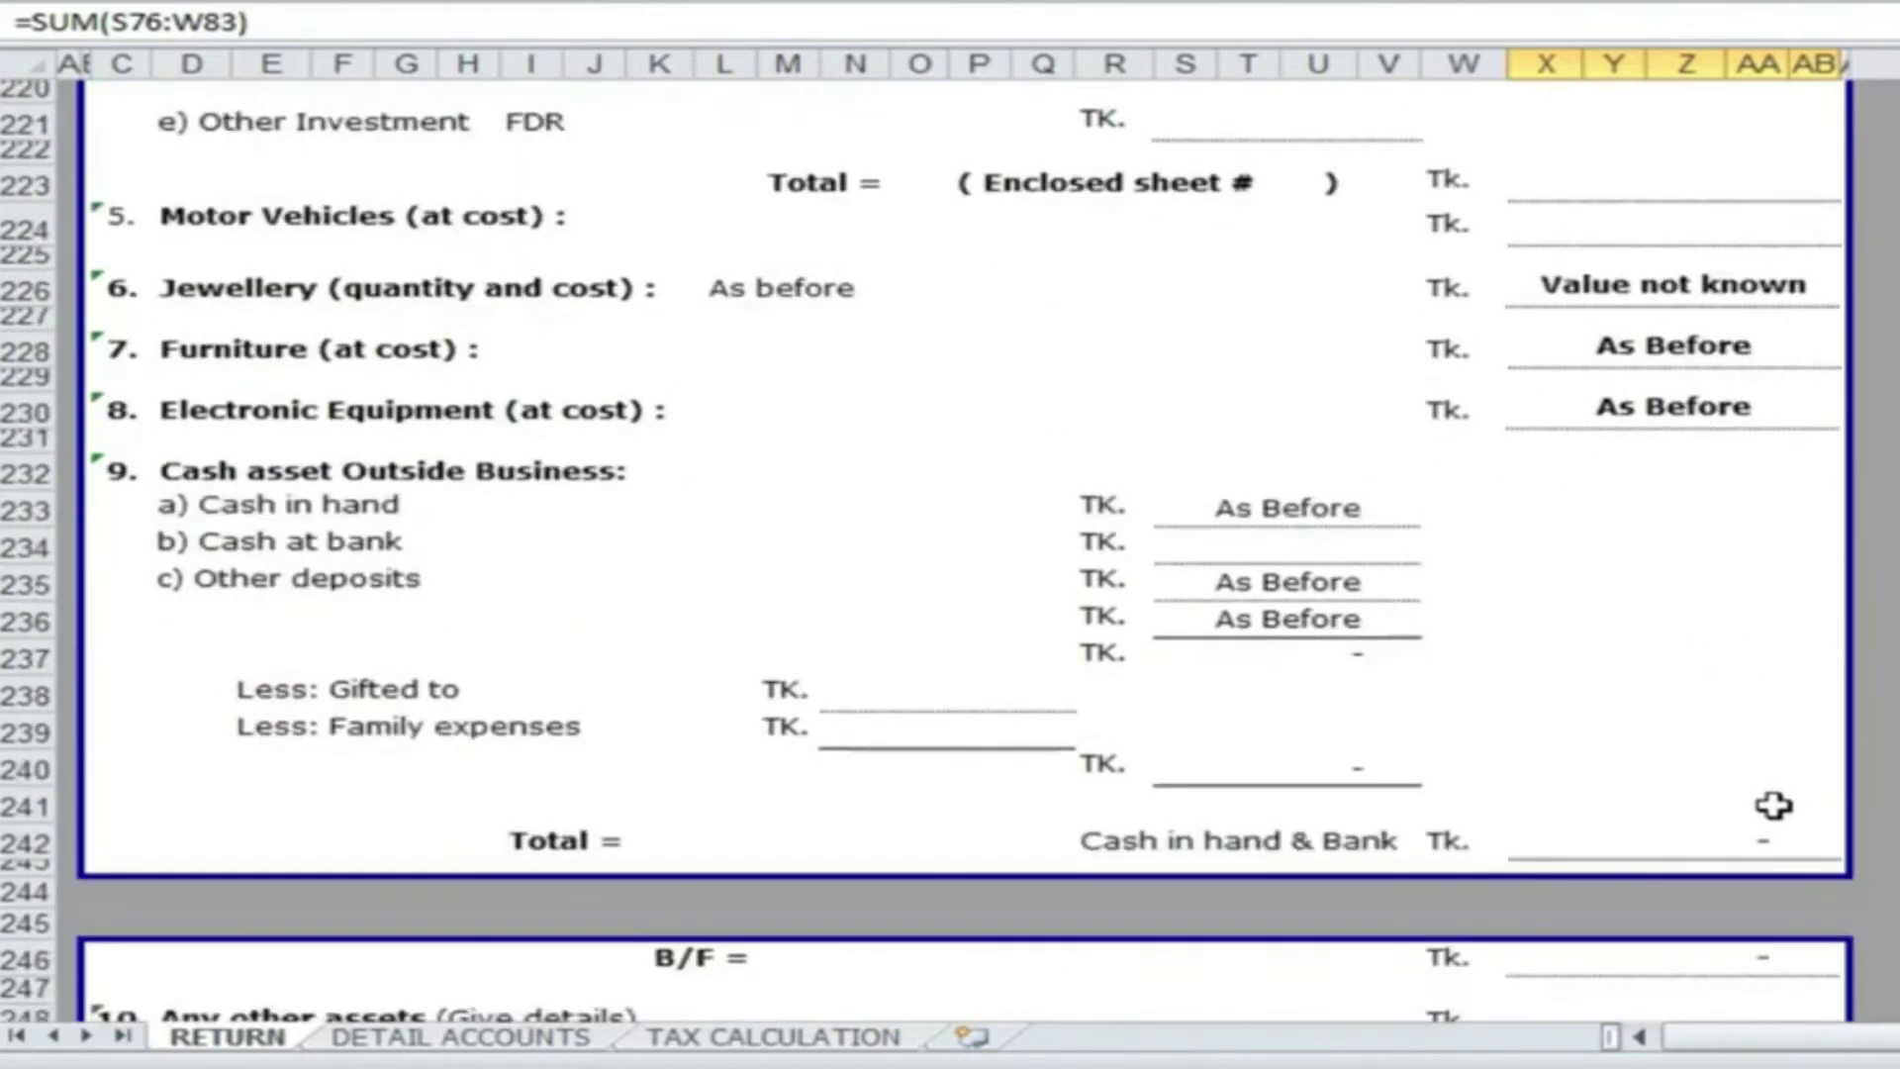
scroll(1188, 723, up, 3)
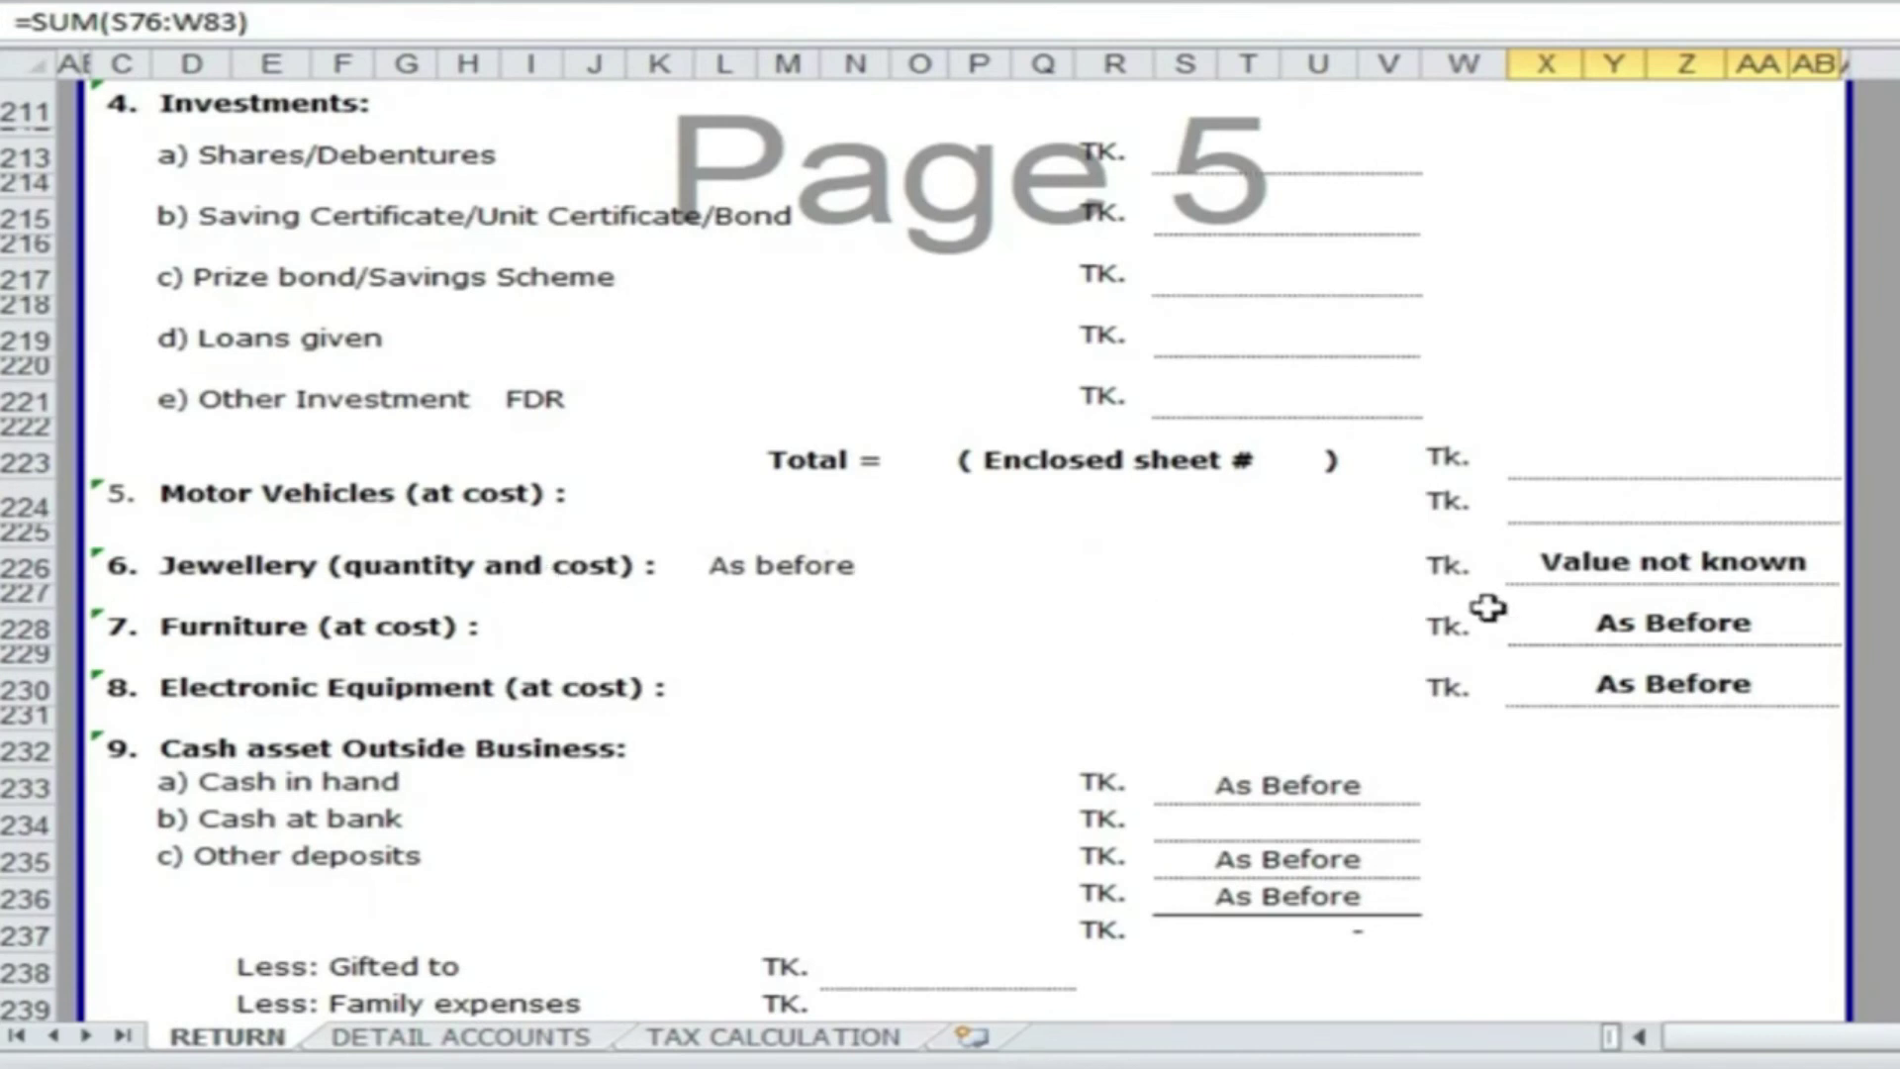
scroll(1113, 699, down, 1)
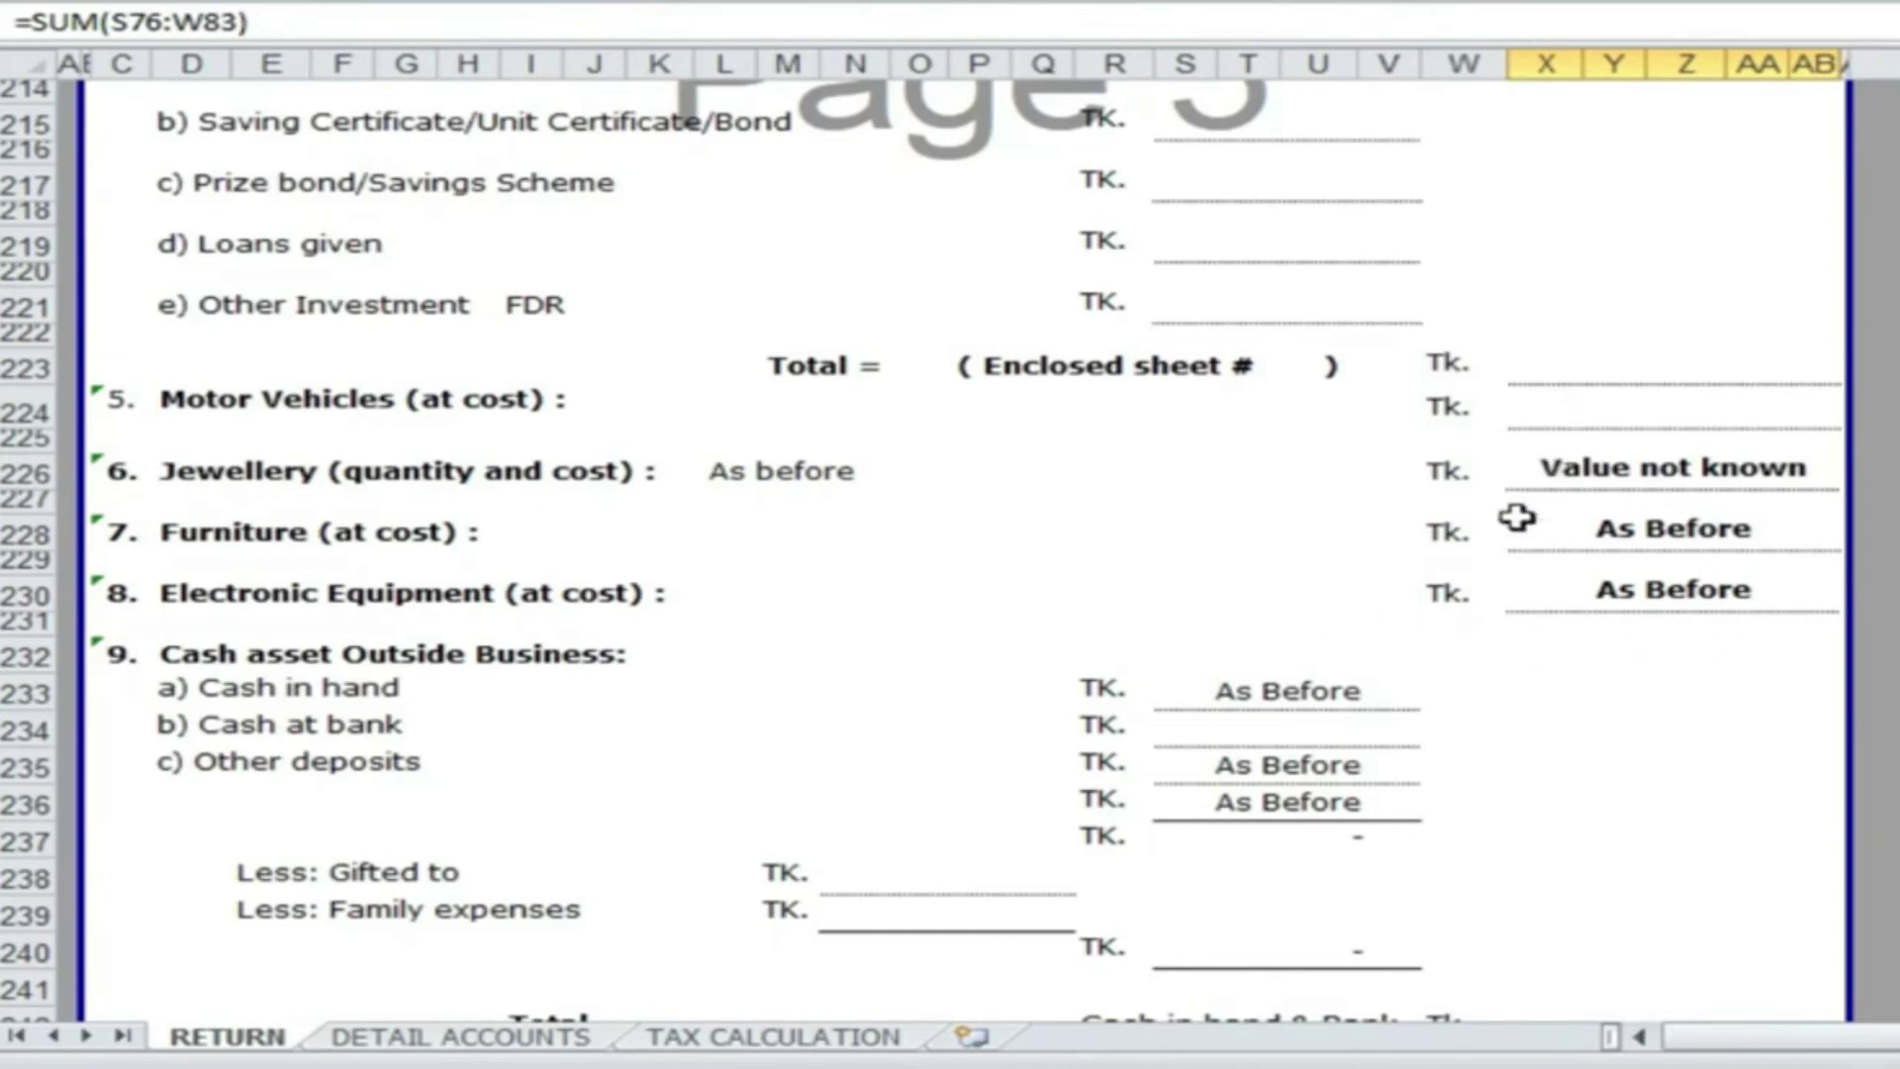
scroll(1713, 704, down, 2)
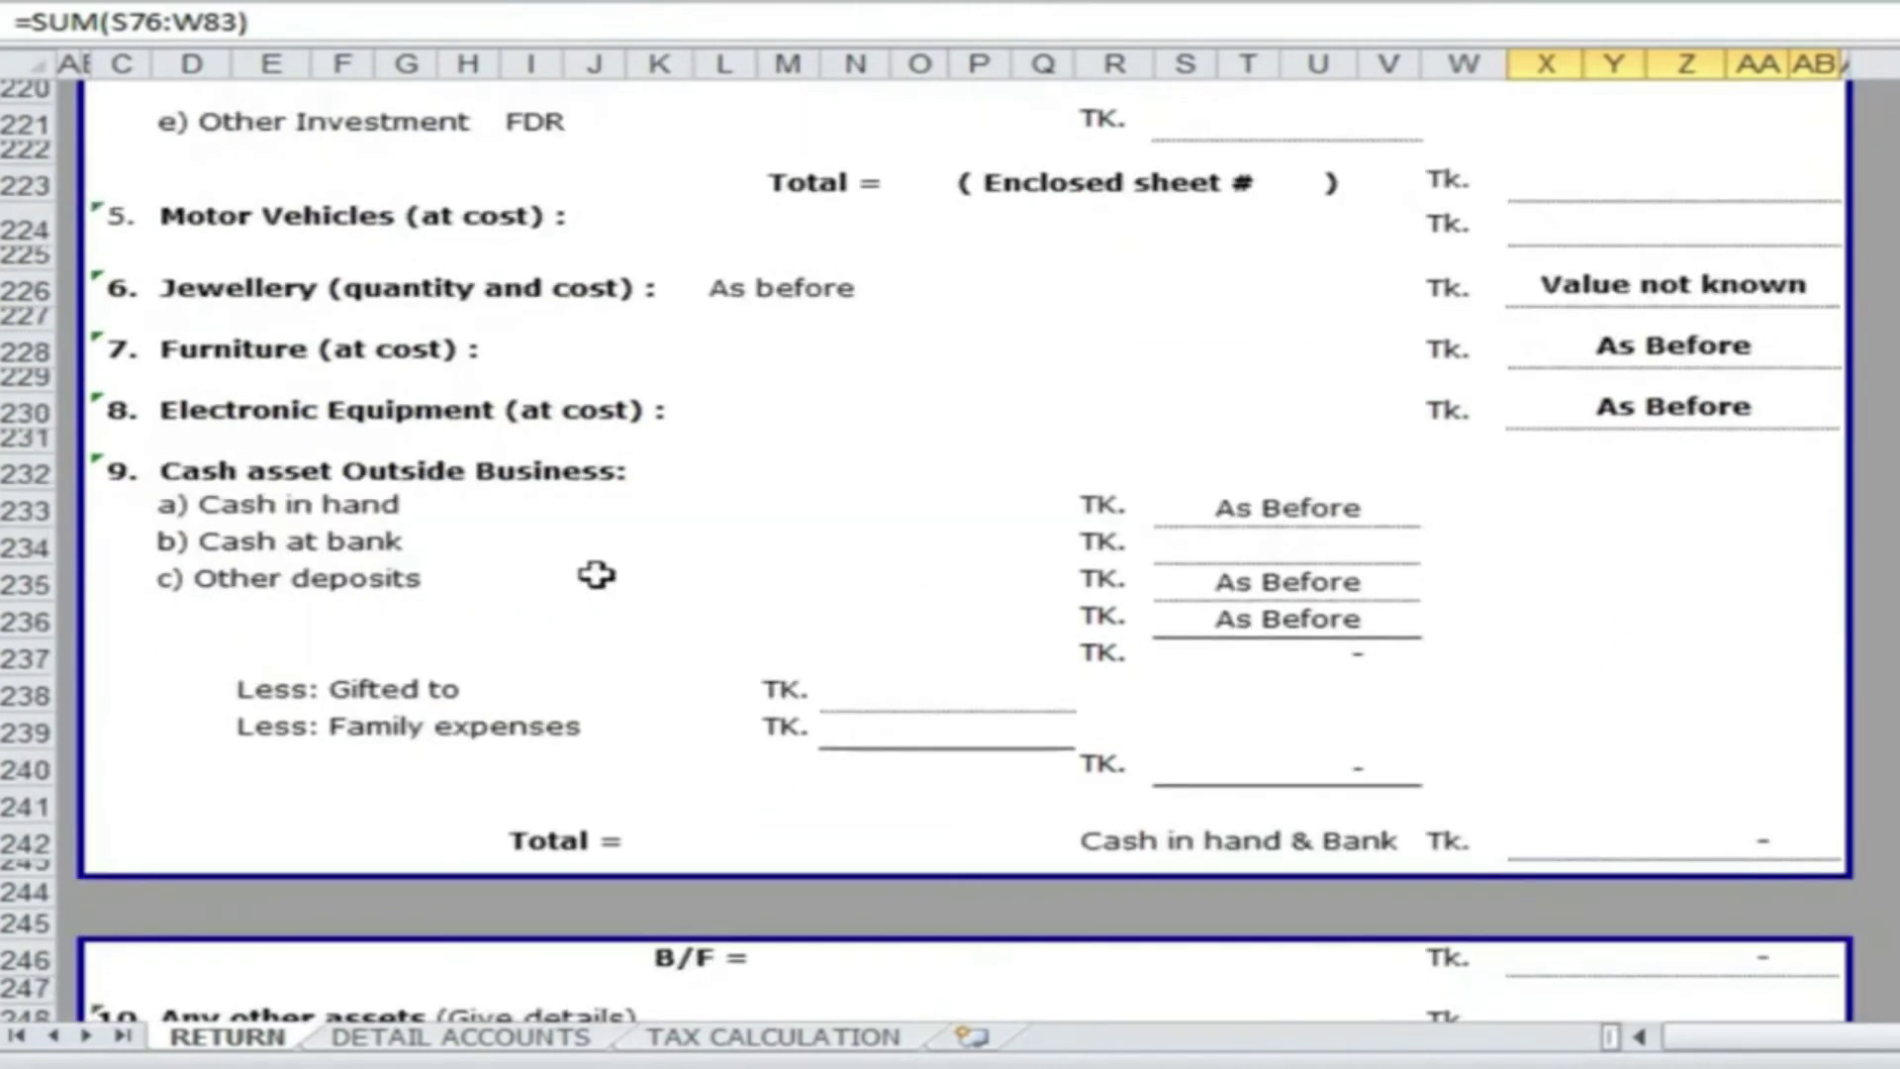
scroll(1543, 593, down, 1)
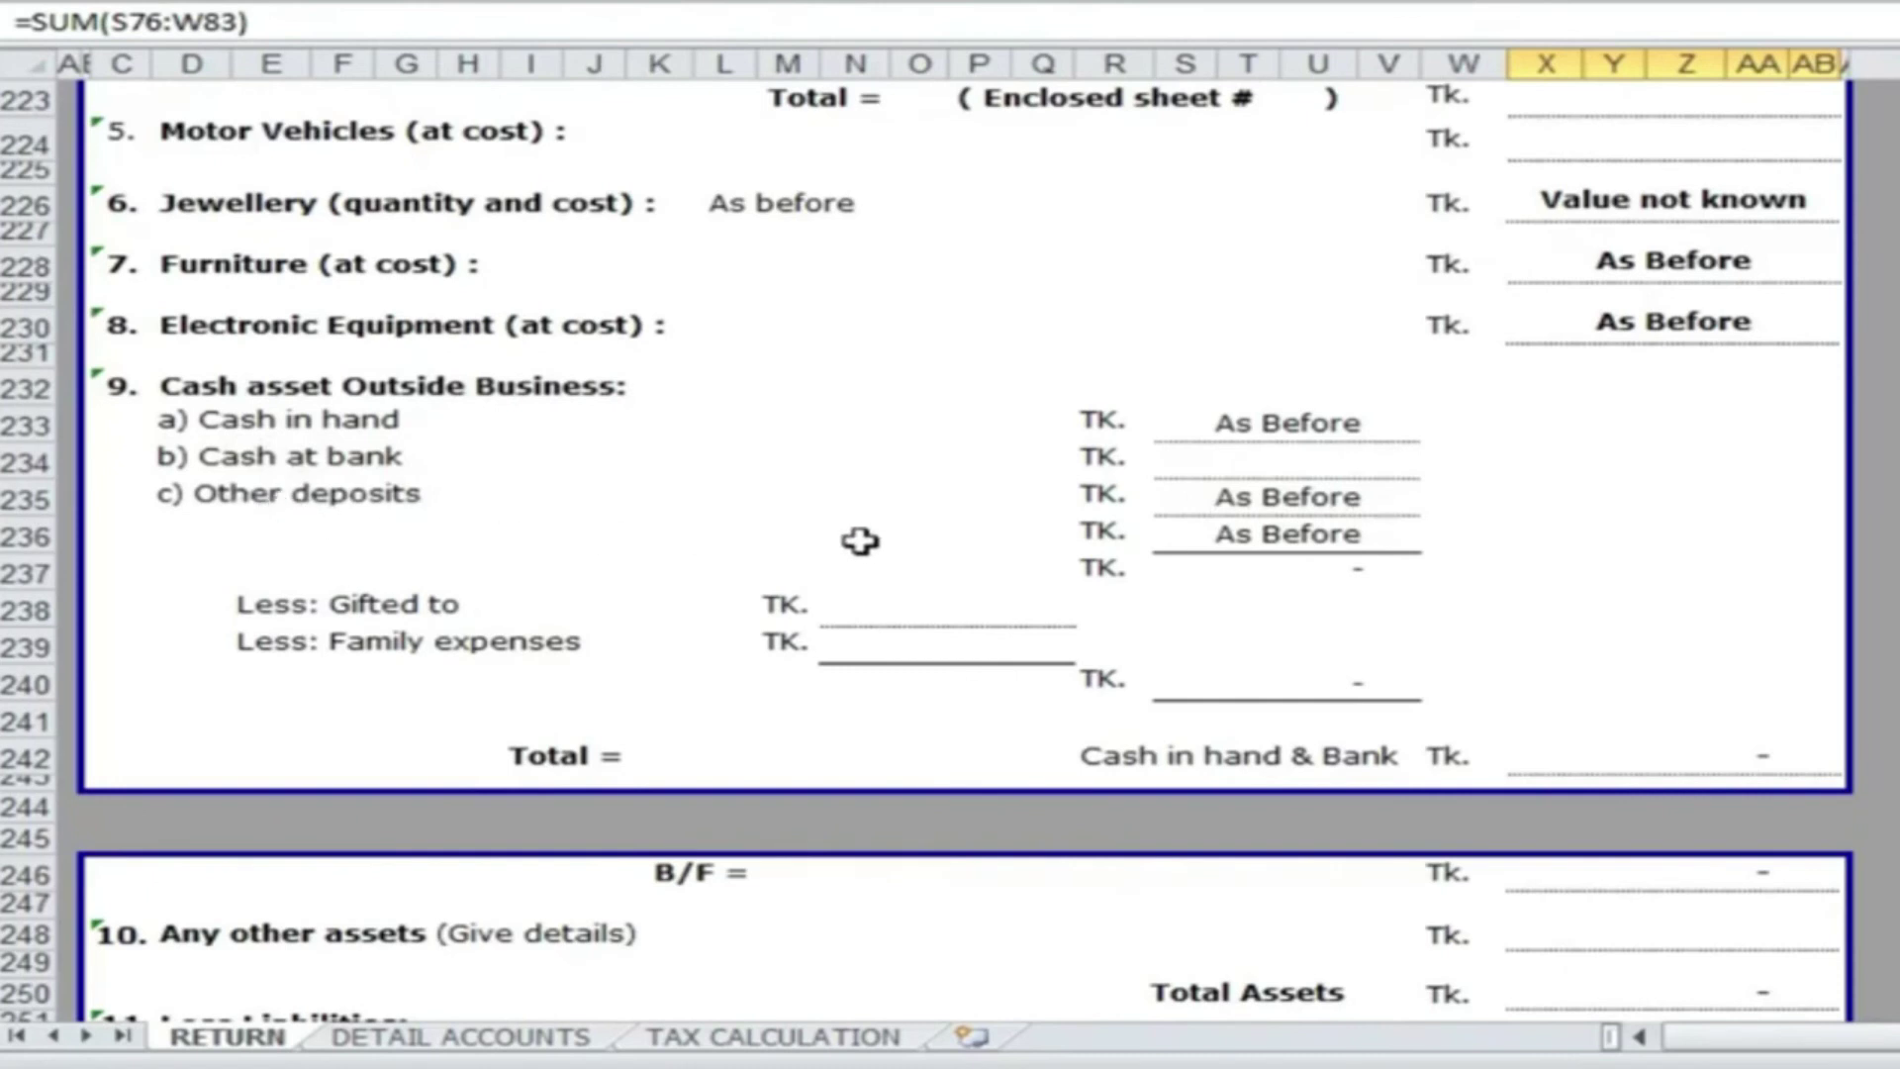
scroll(1523, 573, down, 2)
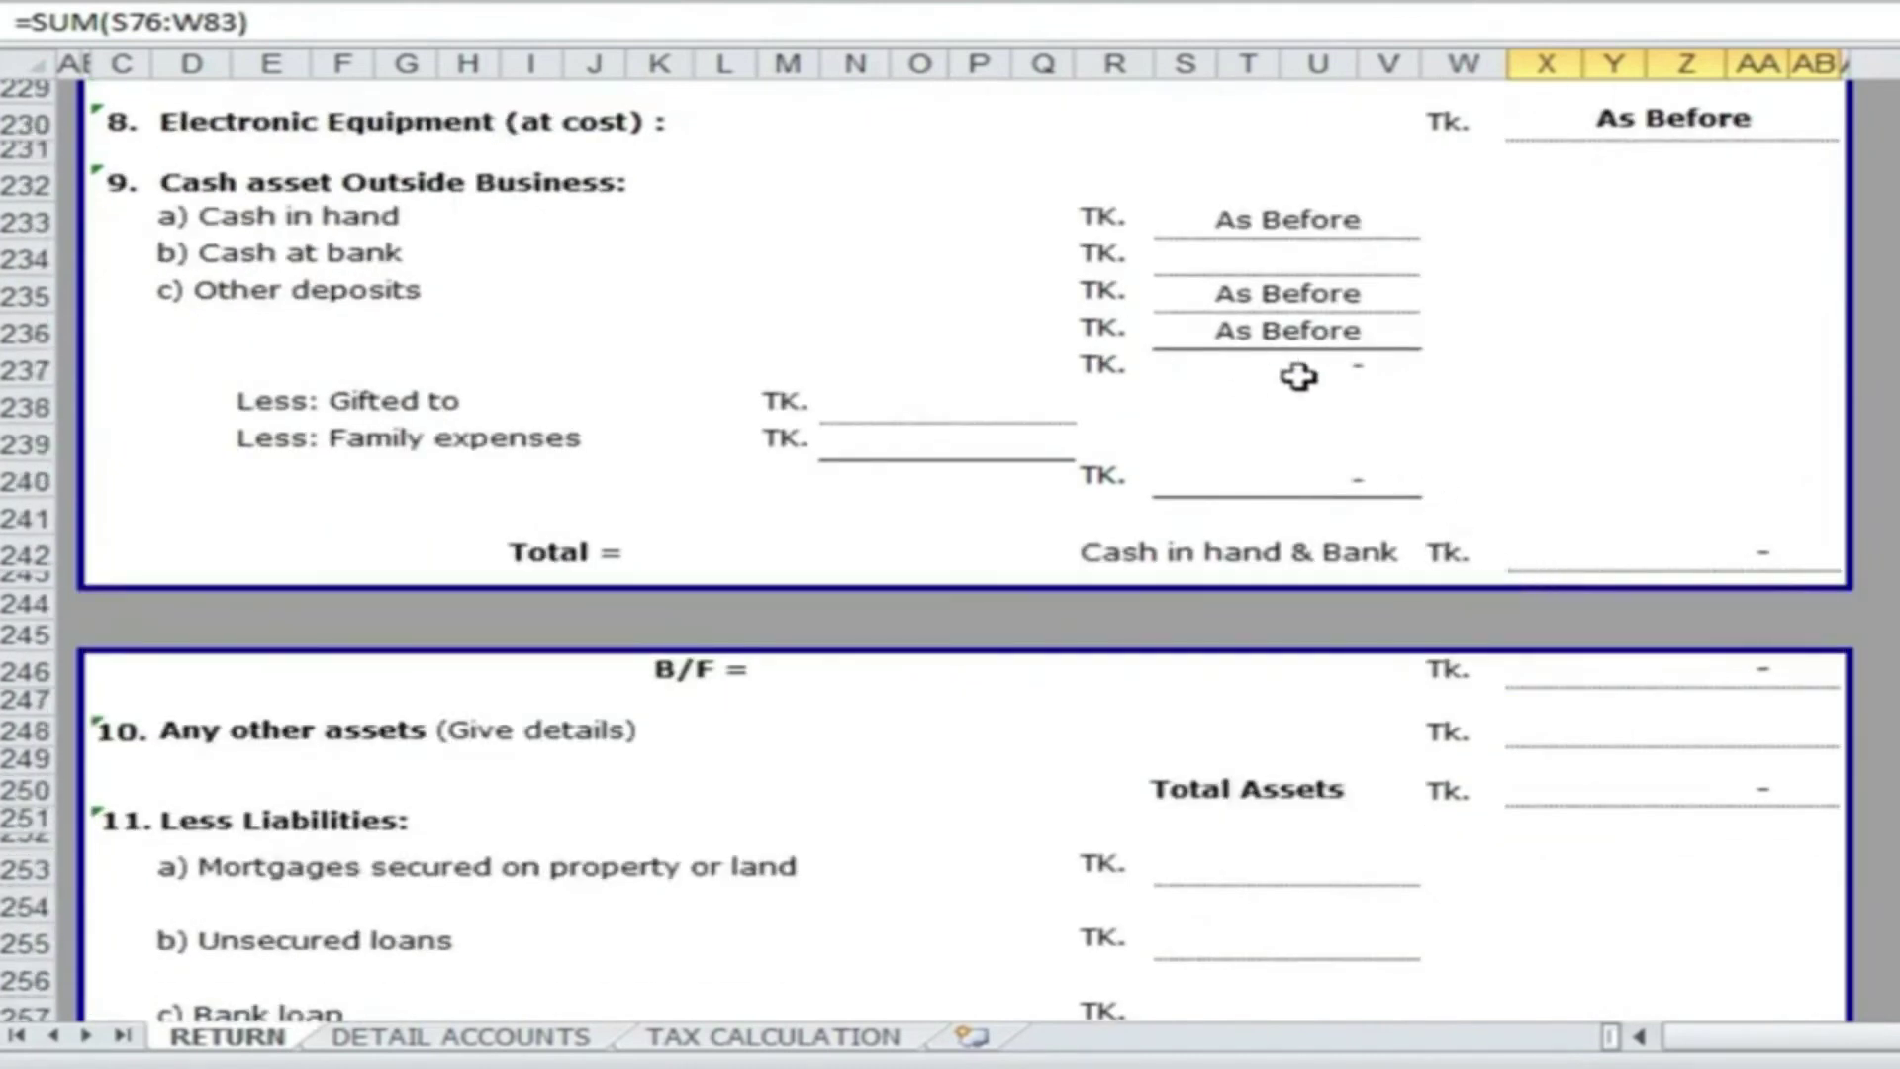